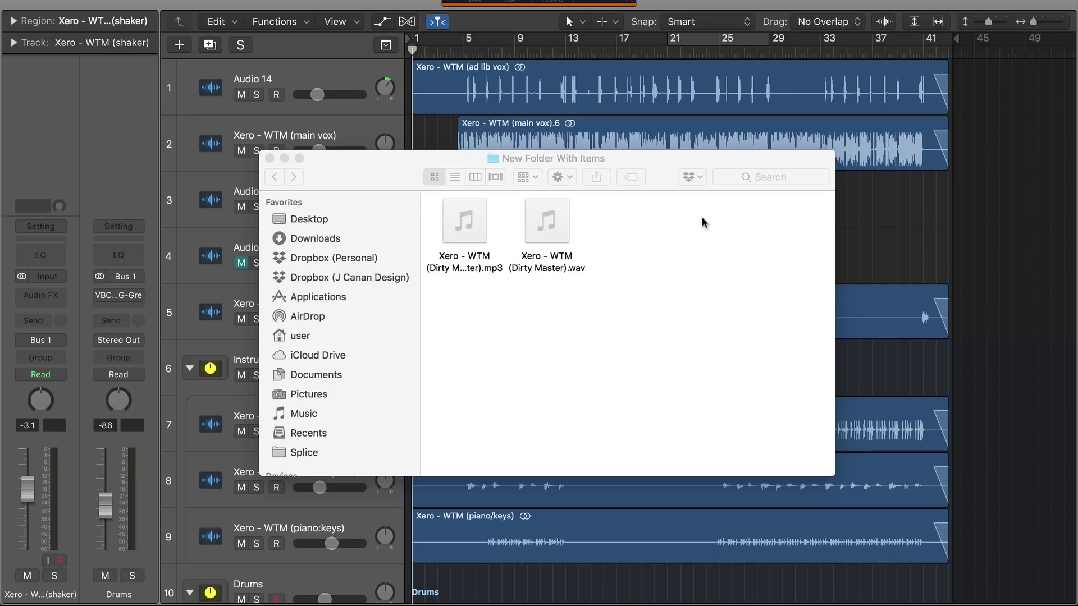
mouse_move(488, 234)
mouse_move(526, 243)
click(609, 240)
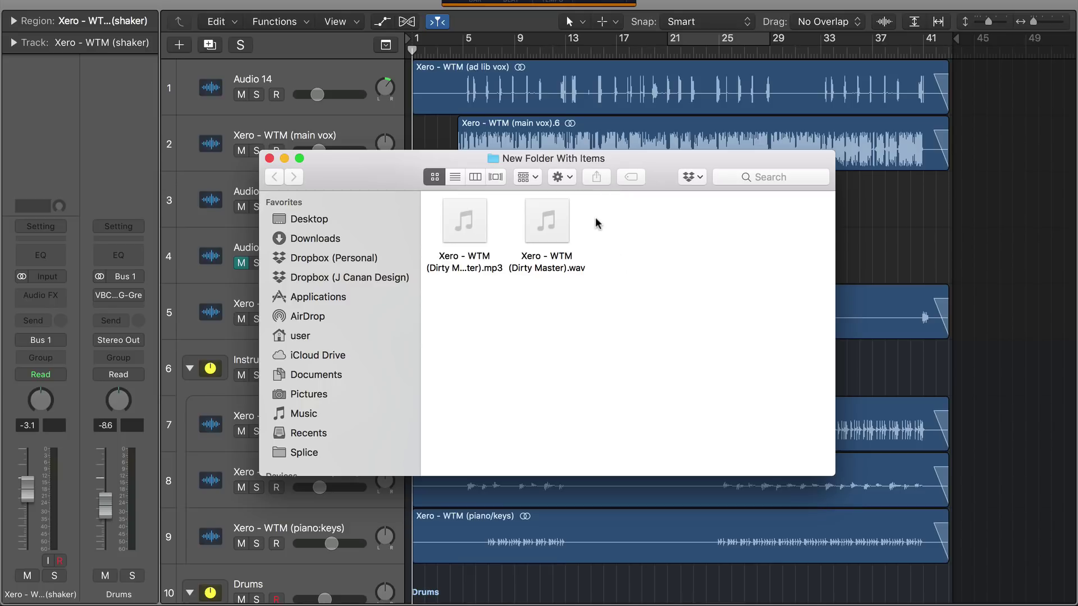
drag(574, 222, 463, 257)
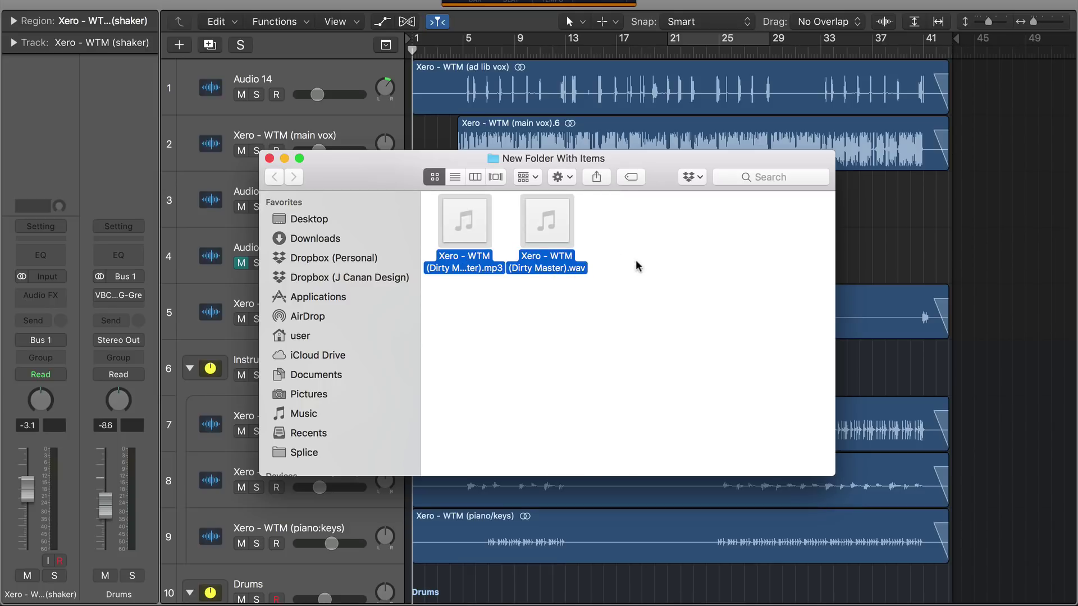
click(678, 261)
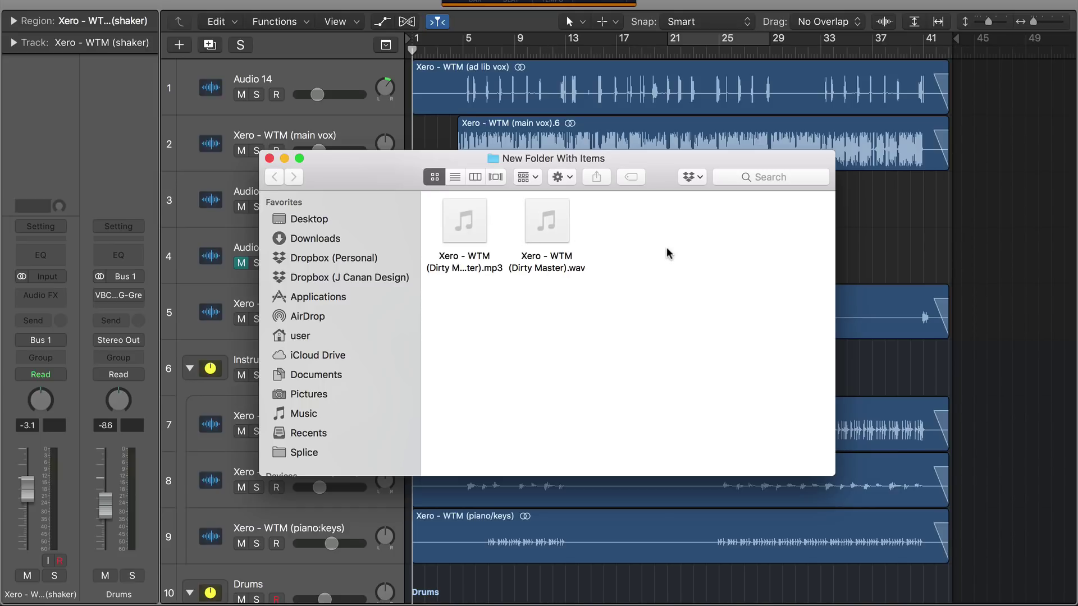
Preview the Xero - WTM (Dirty Master).mp3 file in the New Folder With Items folder.
click(466, 268)
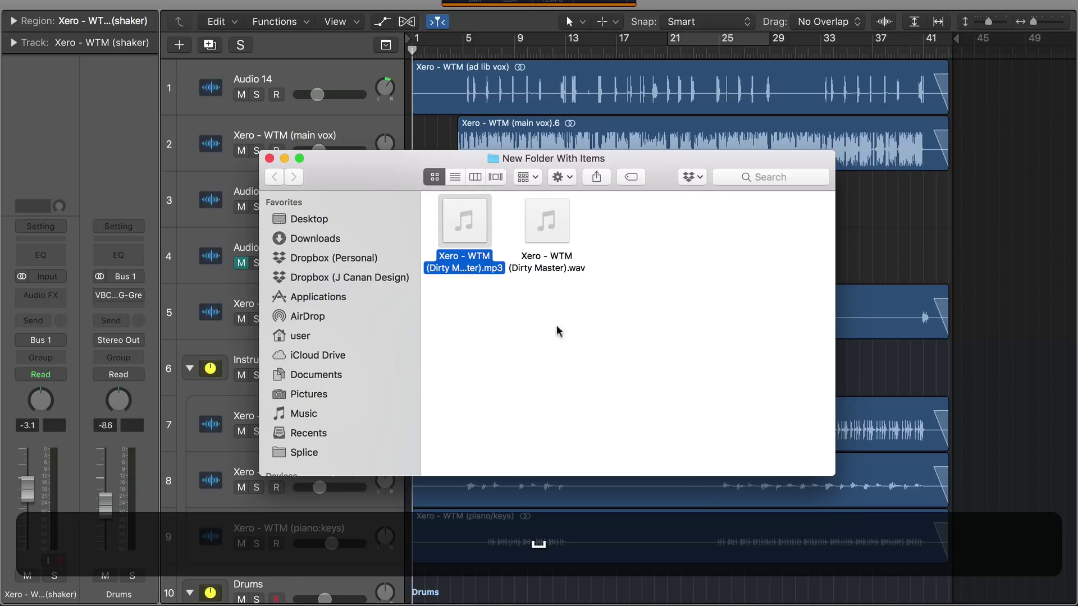
click(557, 330)
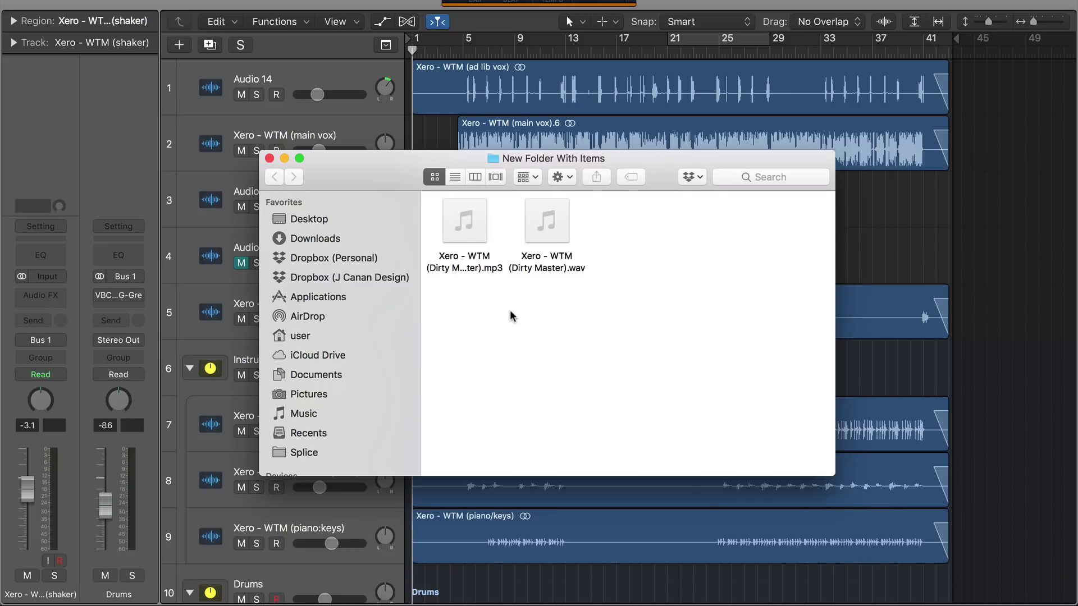
click(477, 241)
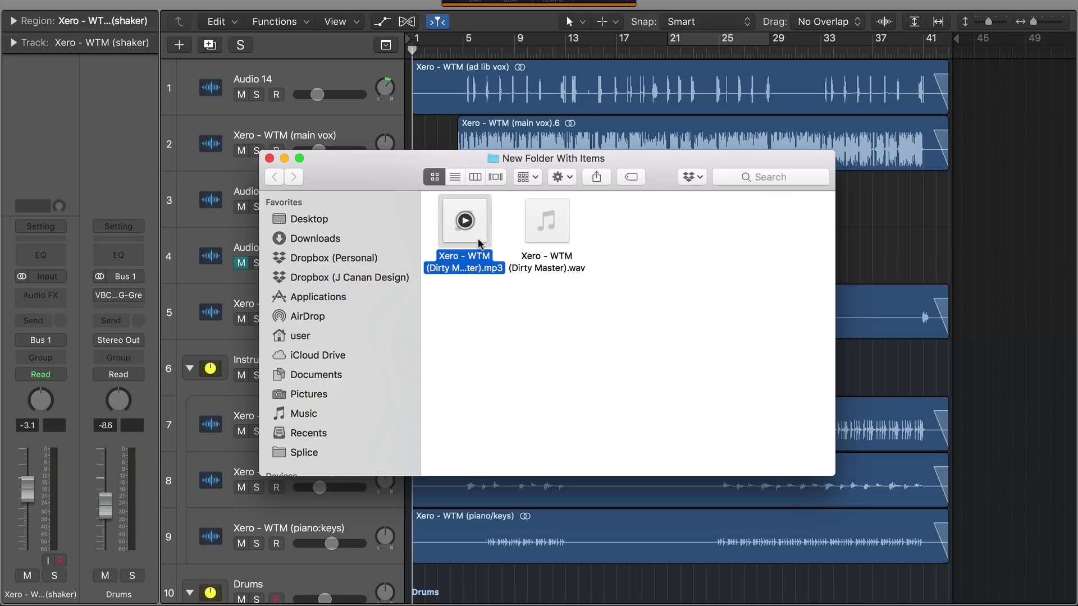
key(space)
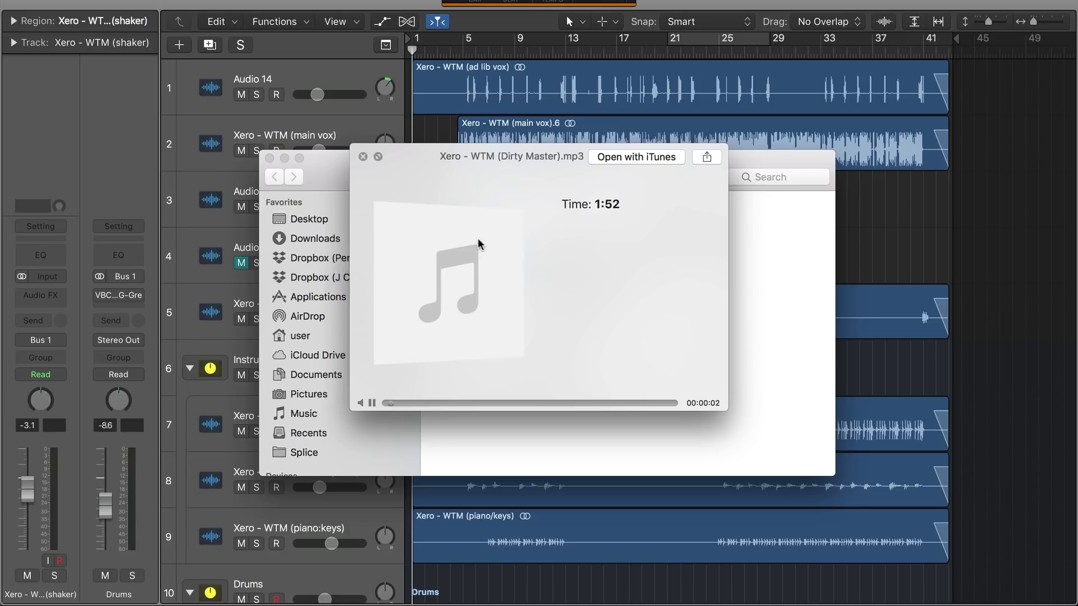
key(space)
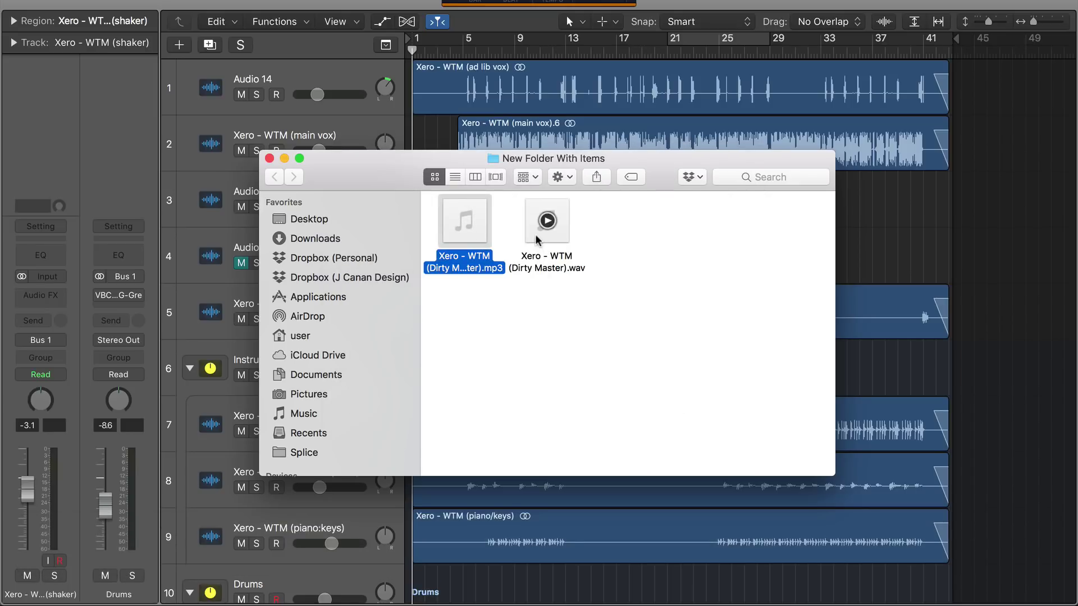
click(534, 235)
click(477, 241)
key(space)
key(space)
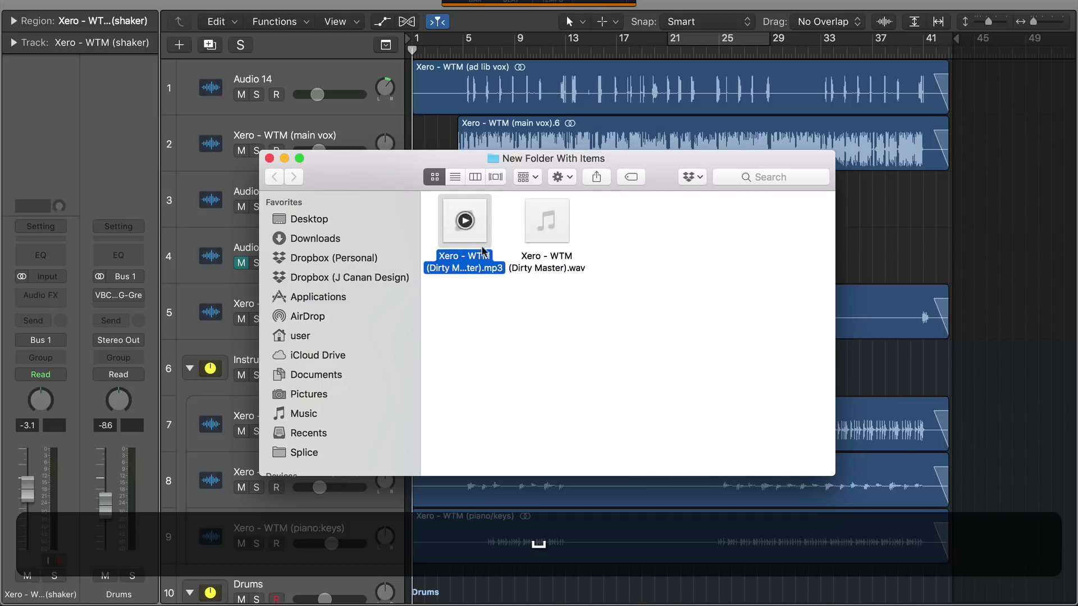
click(515, 322)
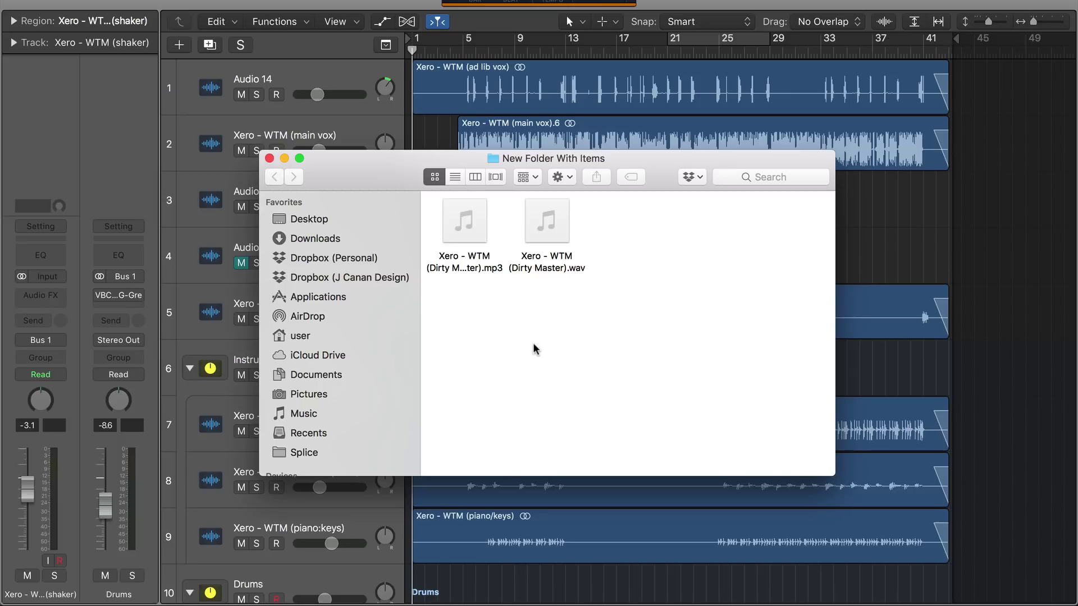
Go to the Desktop folder and listen to the Xero - WTM (DryNoMix).mp3 file in a preview.
click(316, 218)
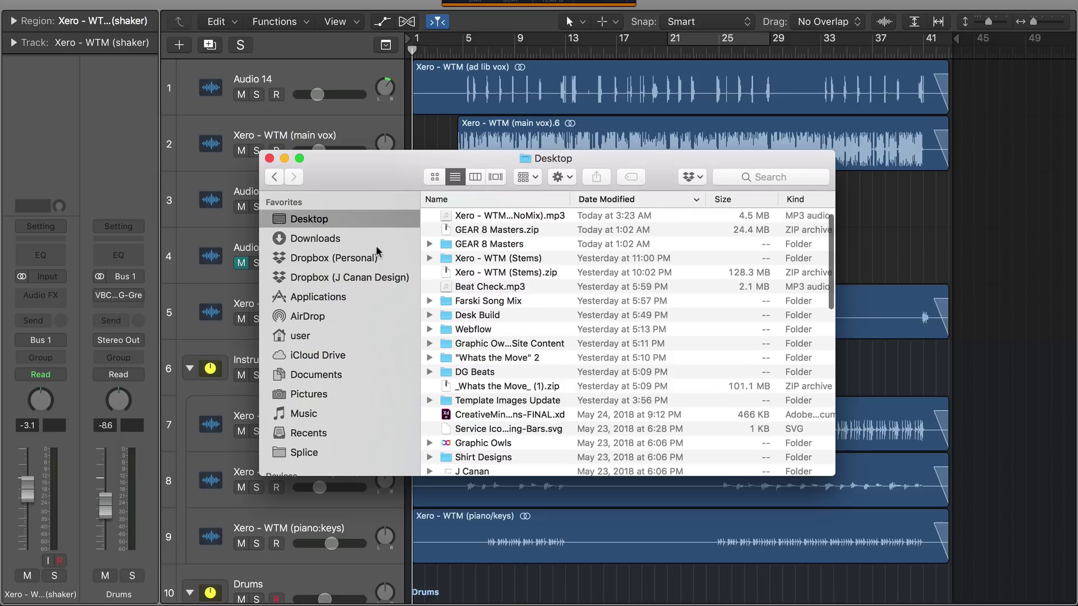
click(486, 216)
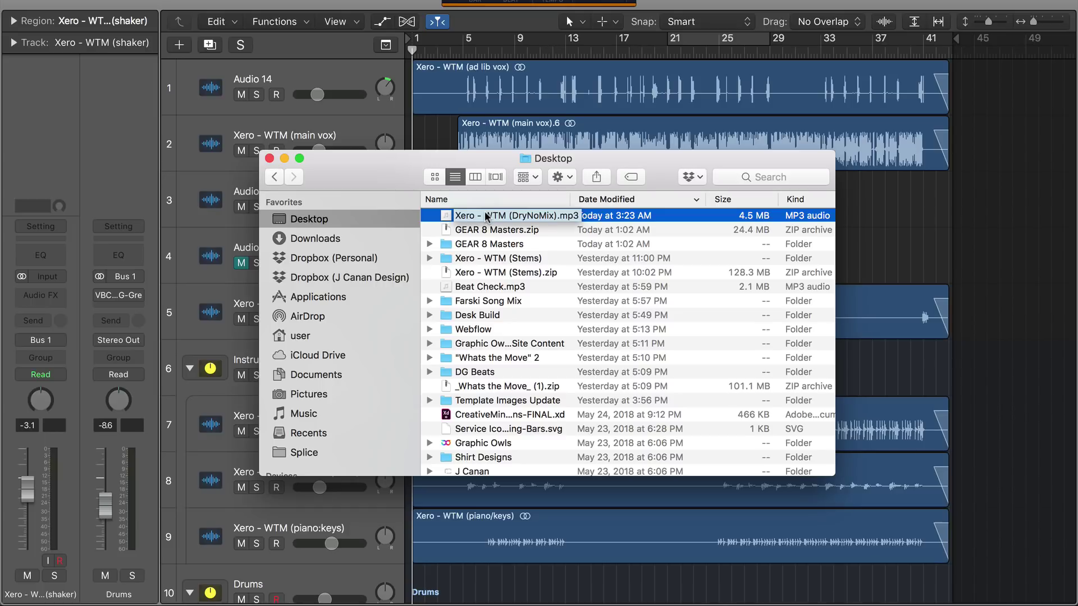
key(space)
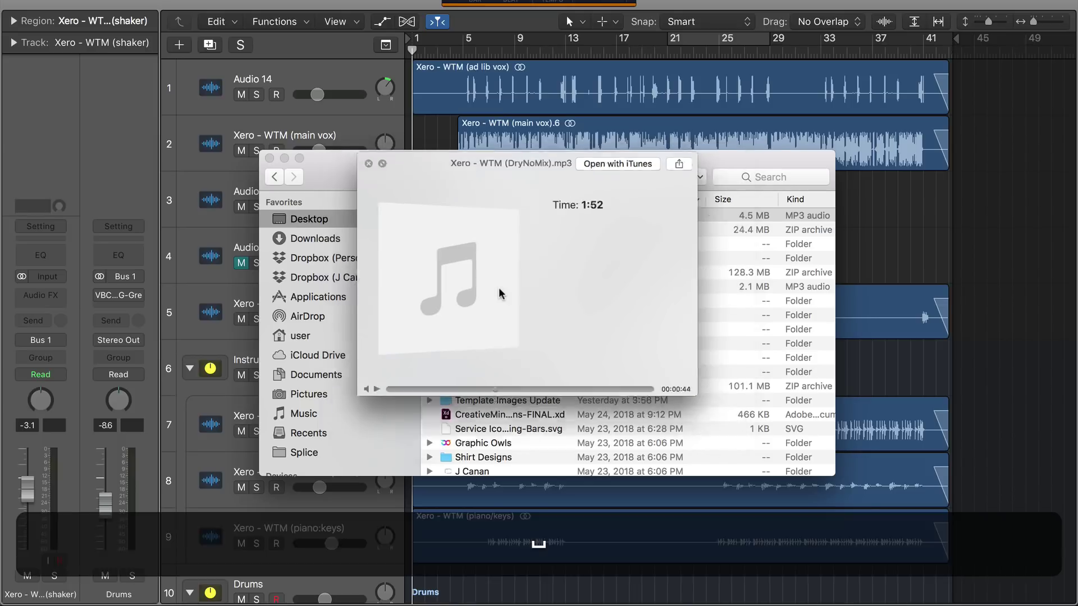
key(space)
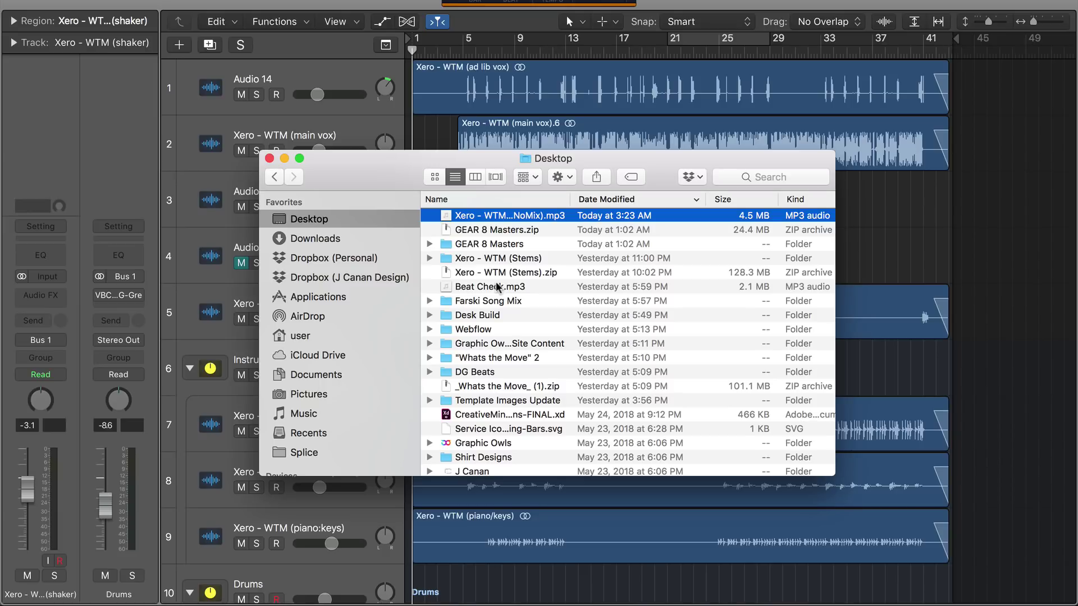
Return to New Folder With Items and listen to Xero - WTM (Dirty Master).wav in a preview.
click(275, 178)
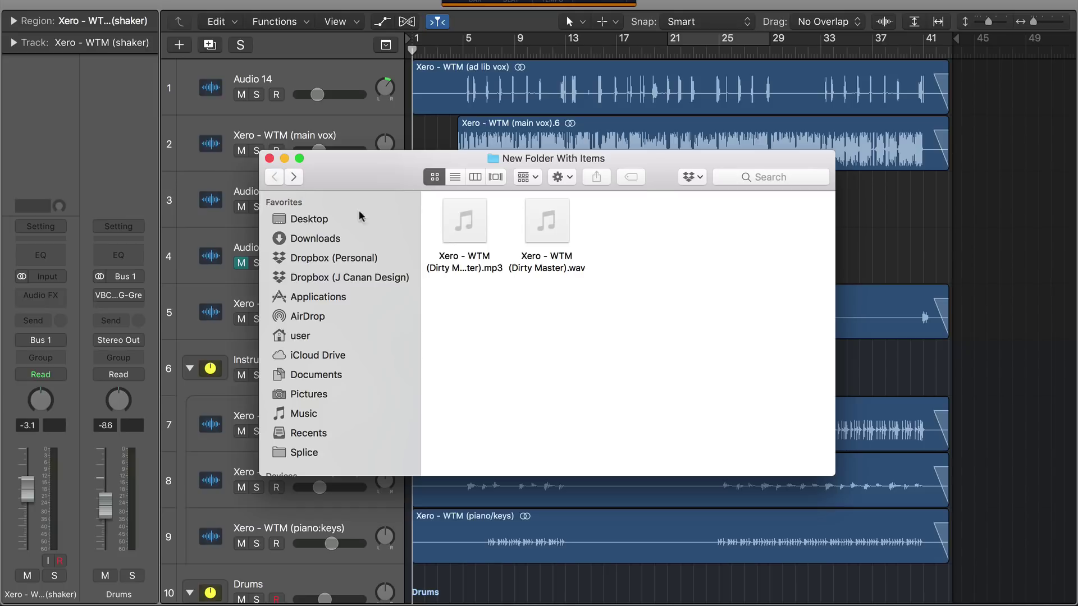
click(532, 237)
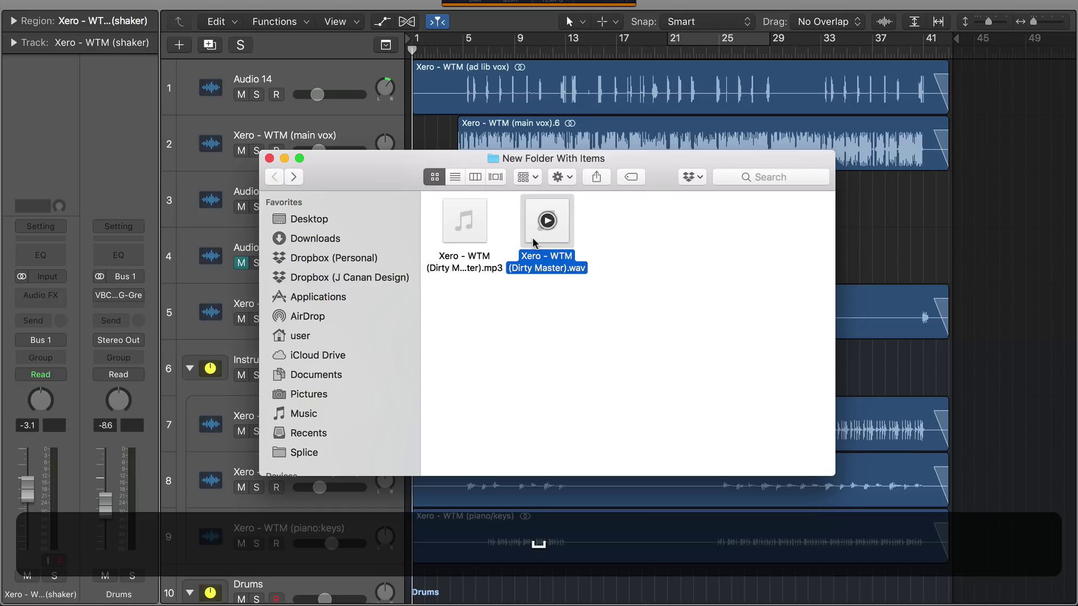
key(space)
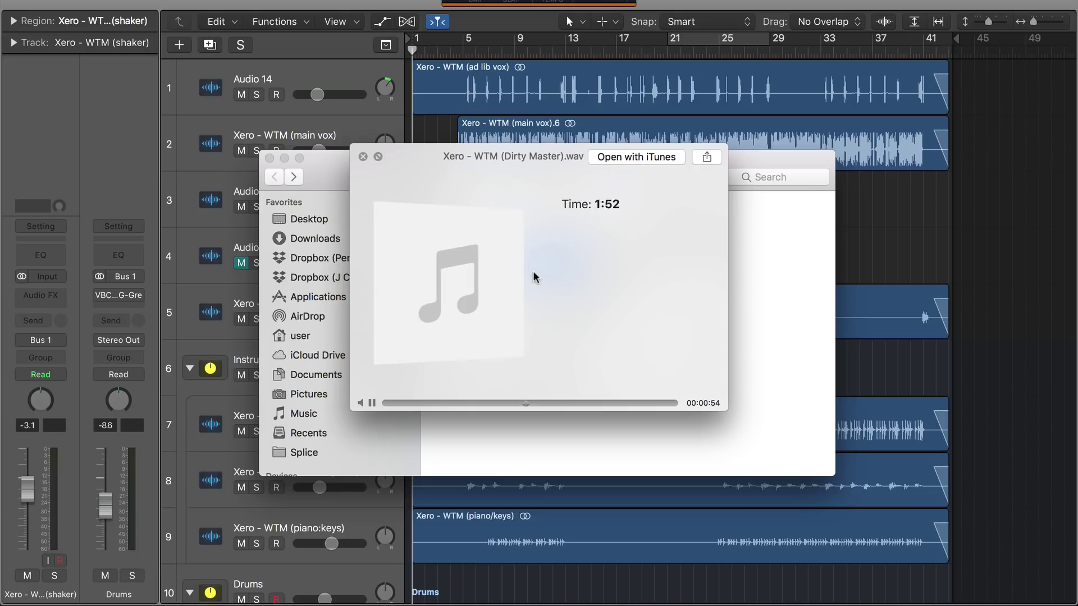
key(space)
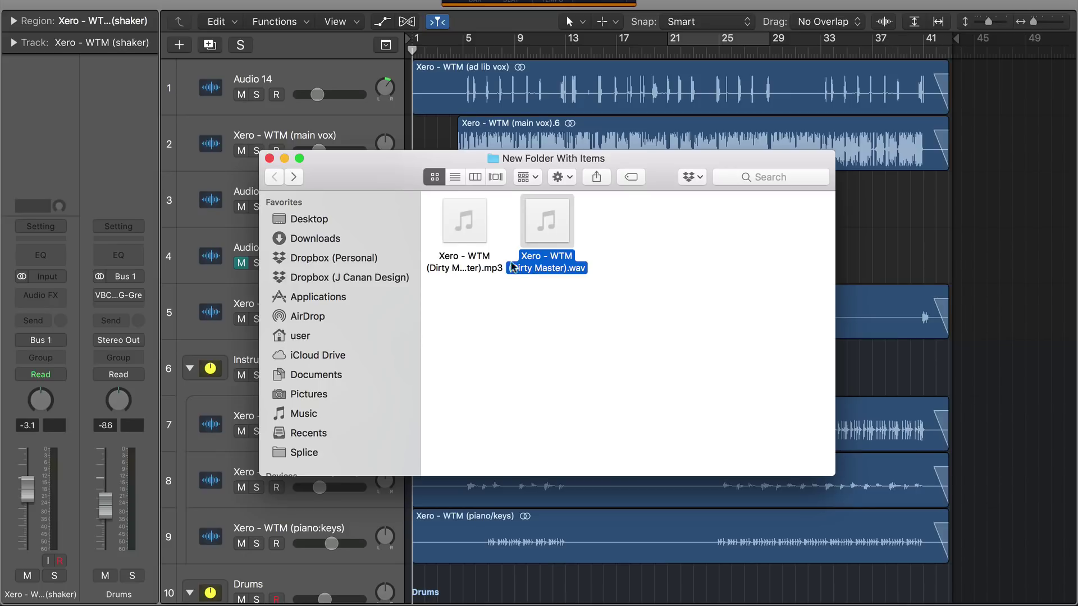
Close the folder window and look over the instrument and drum tracks in the Logic Pro project.
click(269, 159)
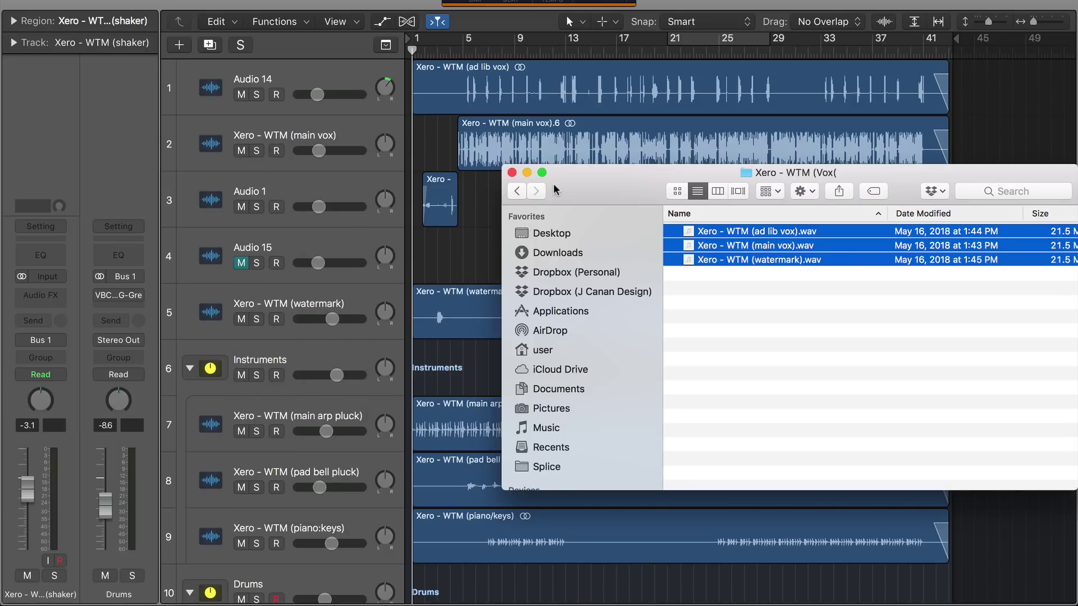
click(431, 144)
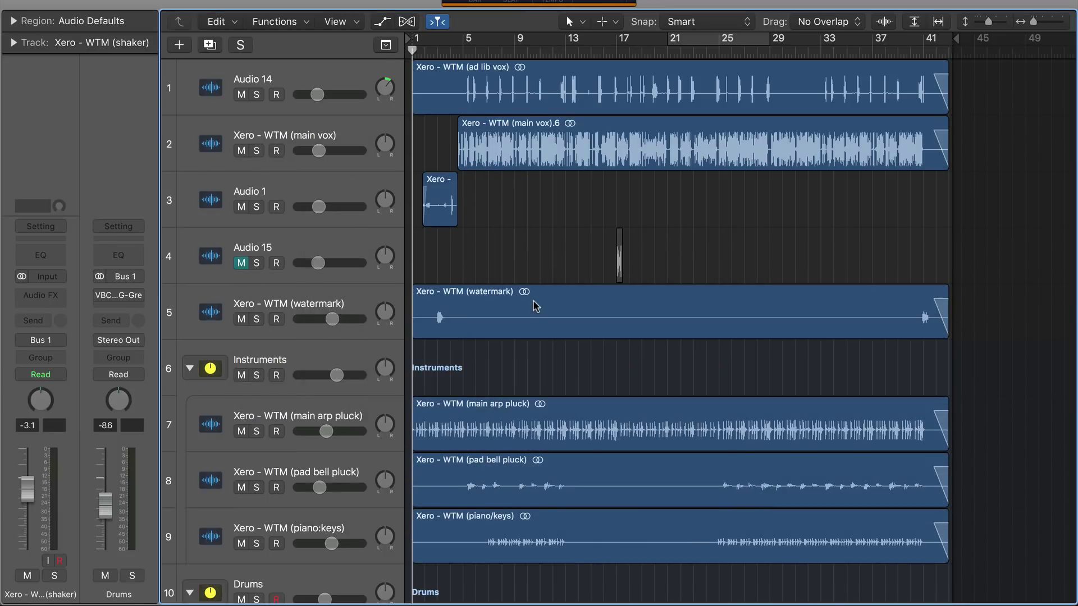
scroll(535, 306, down, 10)
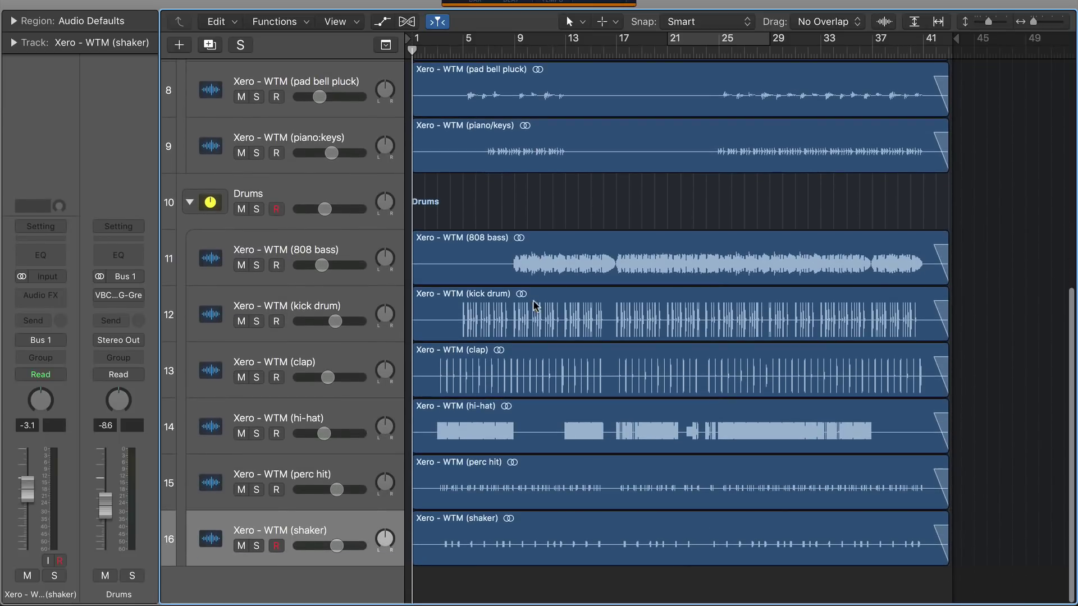
scroll(314, 179, up, 4)
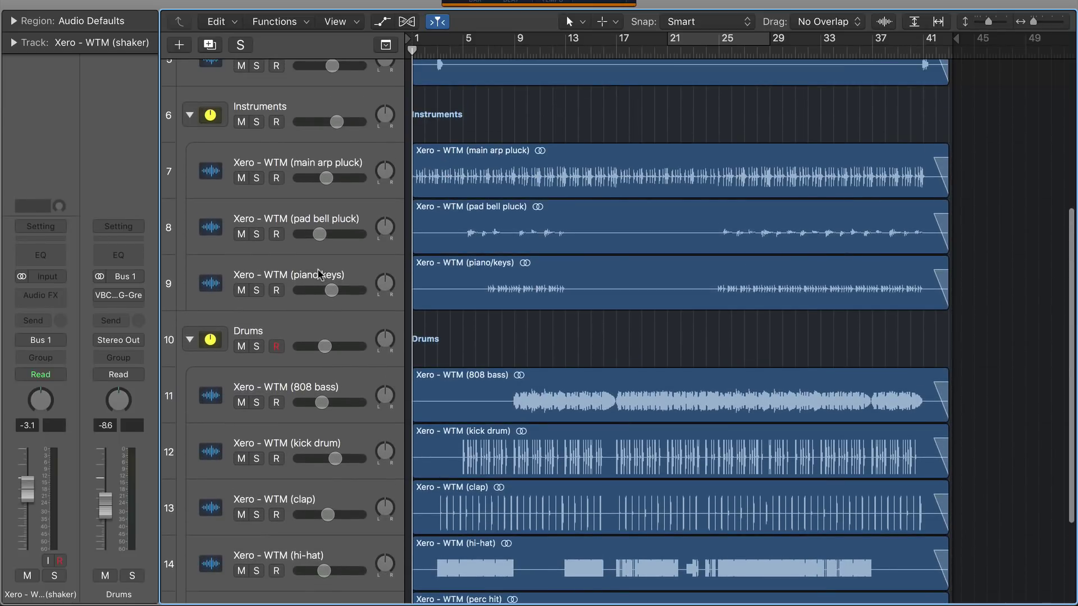
scroll(515, 353, down, 4)
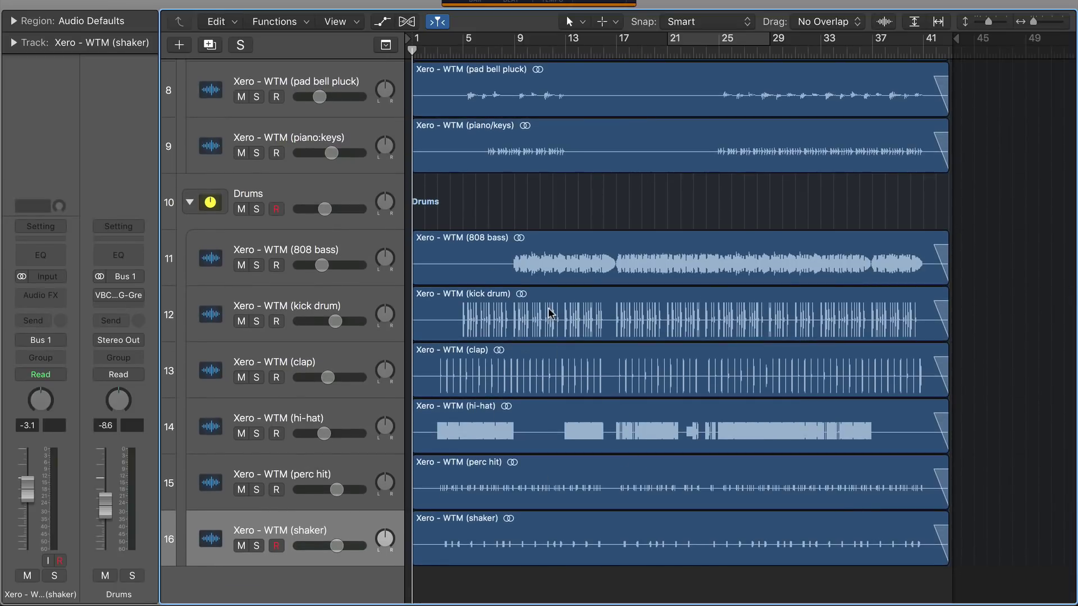
scroll(472, 230, up, 4)
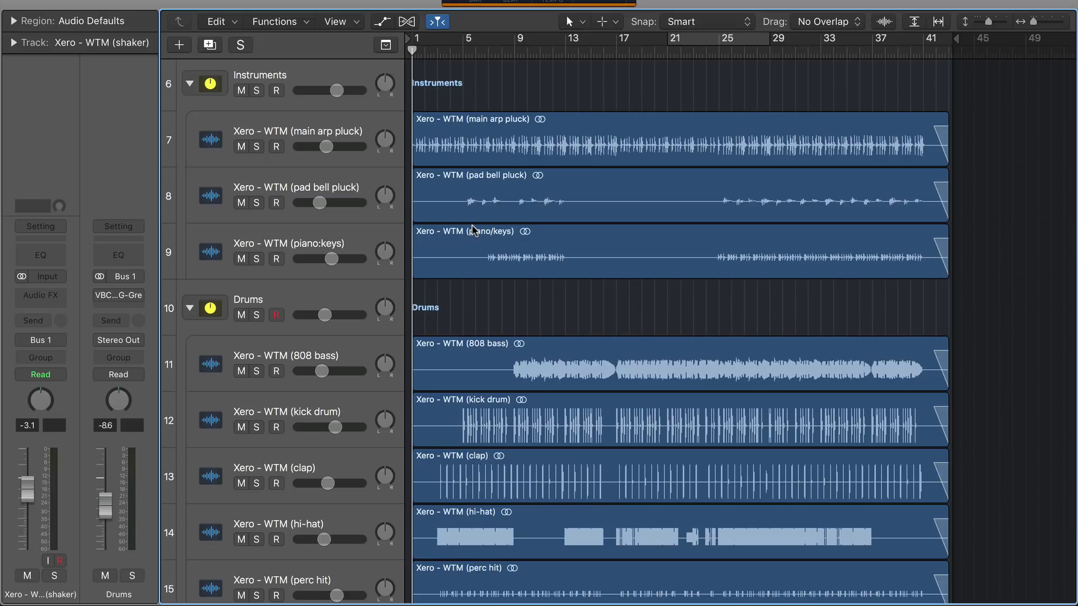
key(super+Right)
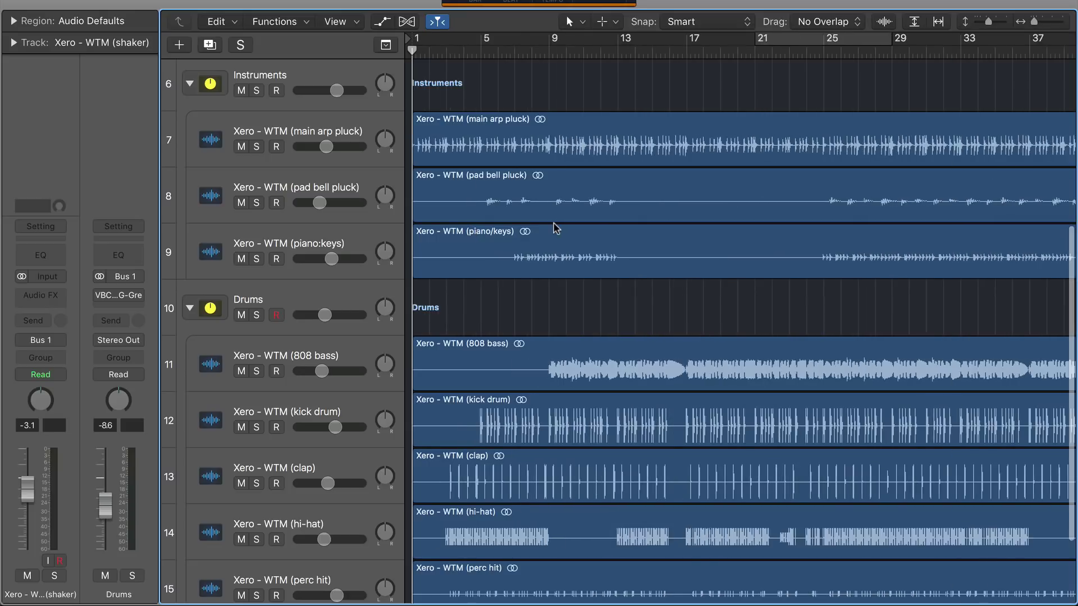
key(super+Left)
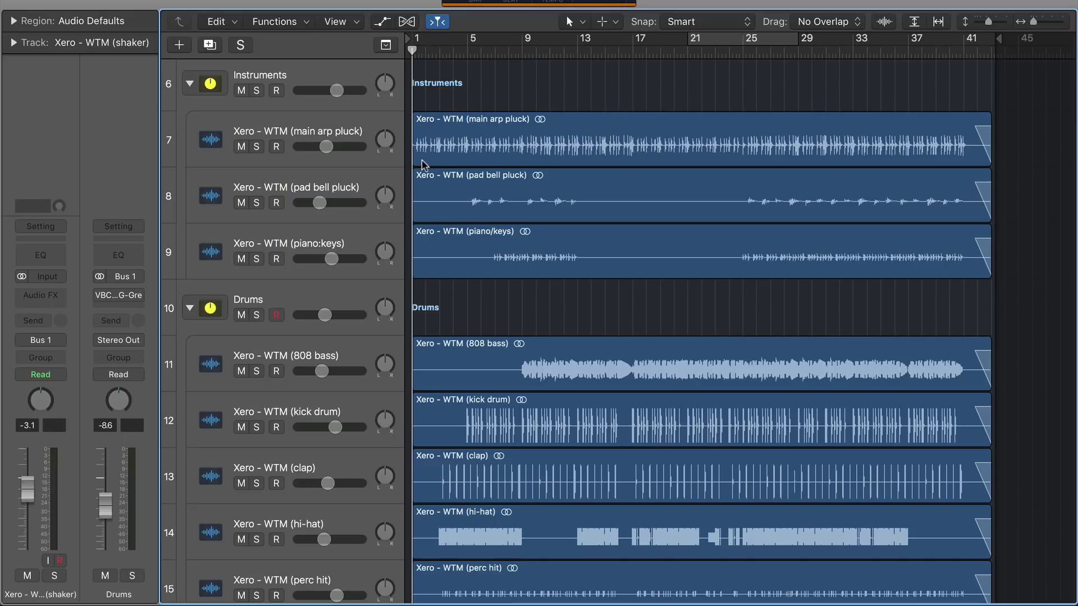
Select the main arp pluck track and enable only FF Pro-Q 2 among its audio effects.
click(300, 131)
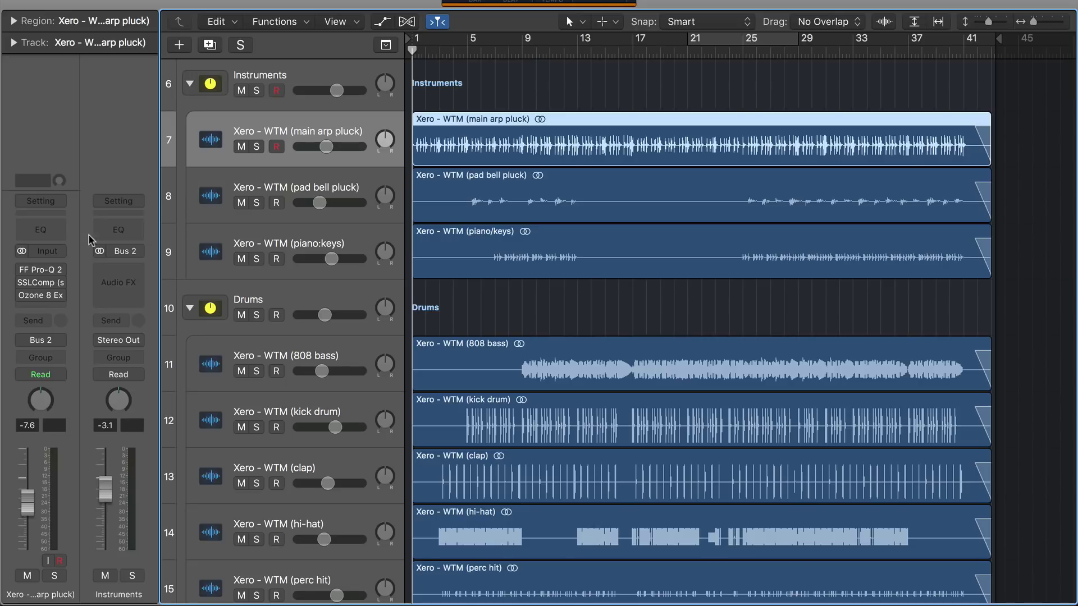
click(23, 296)
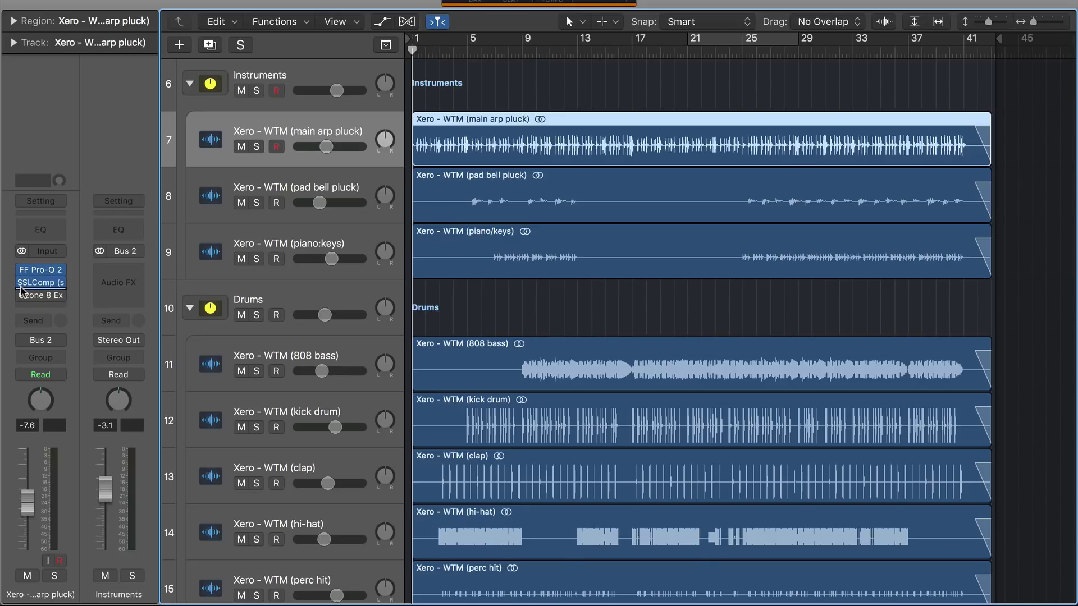
click(22, 290)
click(22, 287)
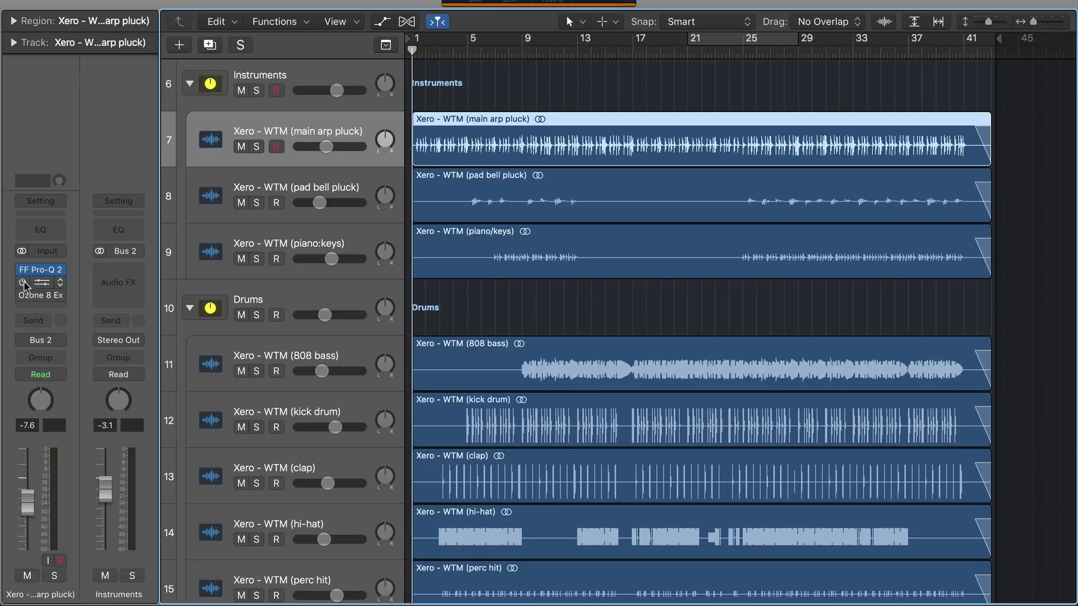
Open the FF Pro-Q 2 editor of the main arp pluck track and play the song briefly to examine the EQ curve.
click(41, 272)
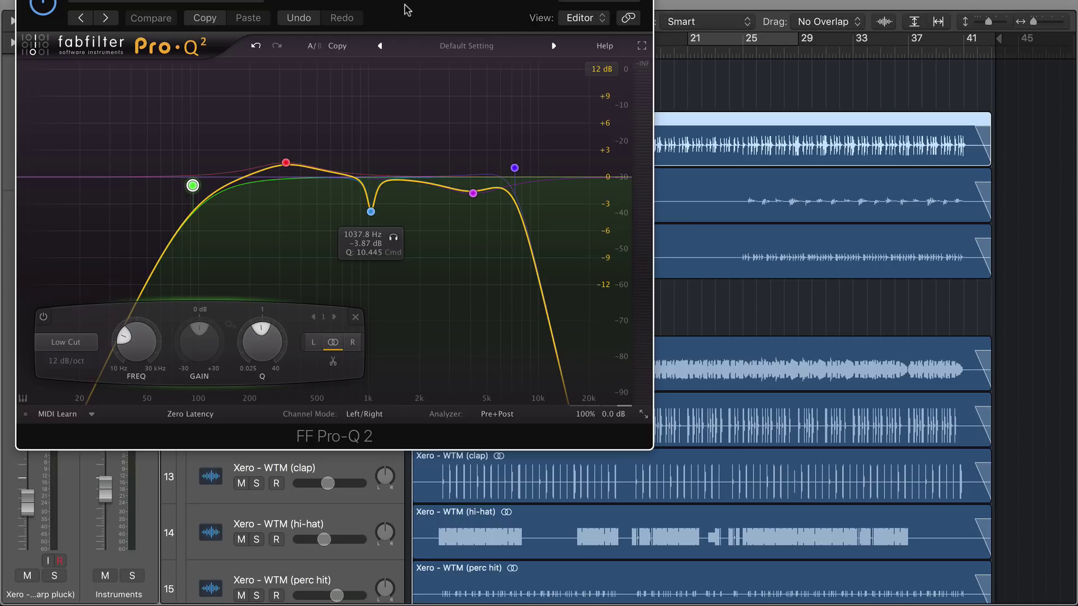
drag(406, 10, 416, 141)
click(449, 53)
key(space)
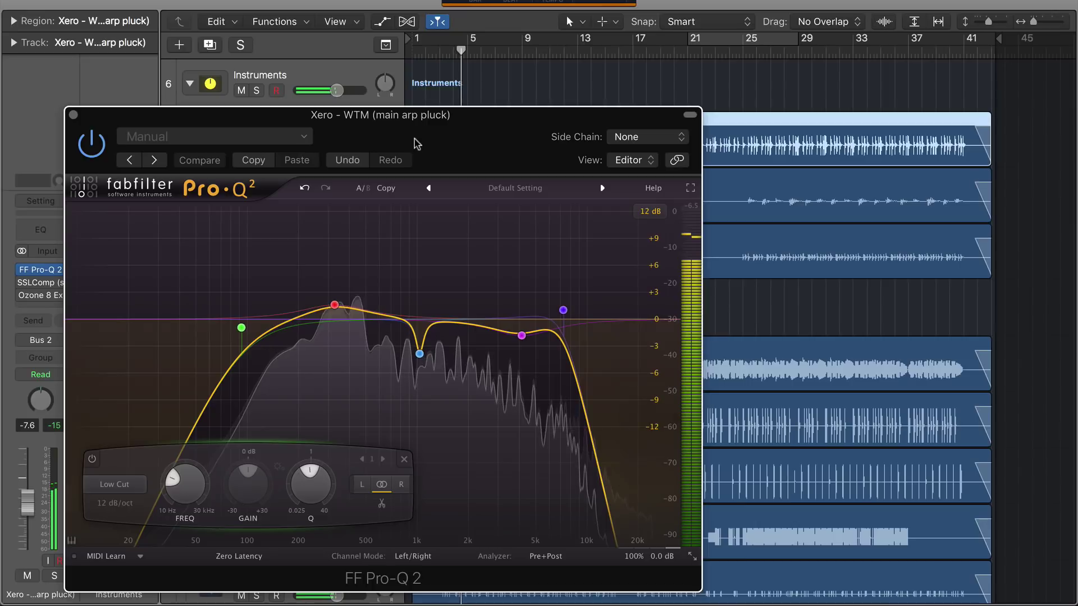
key(space)
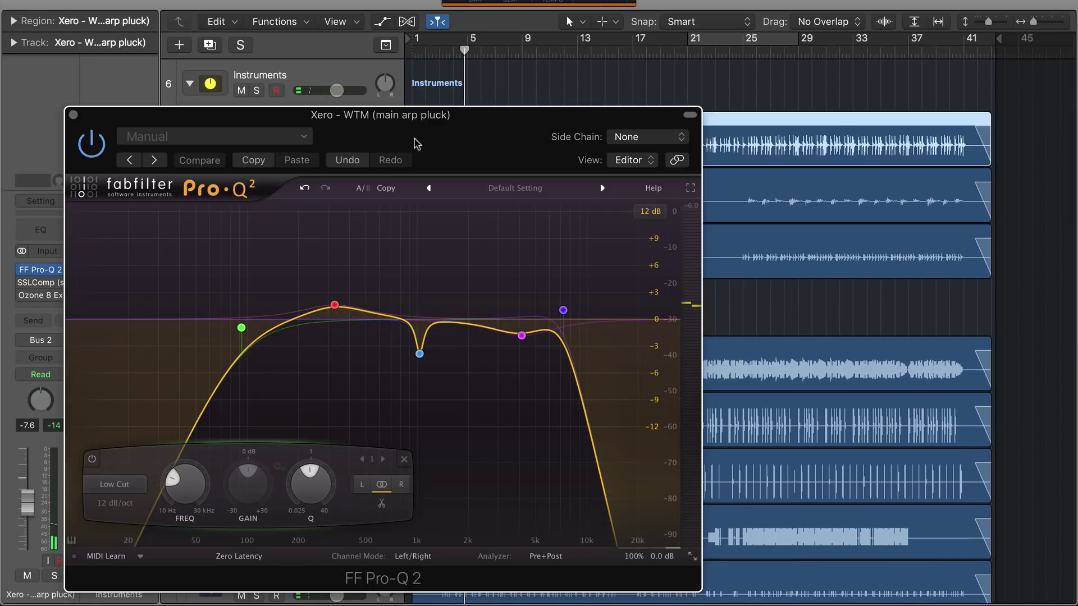
Resume playback and mute the main vox track, with the equalizer window moved clear of the vocal tracks.
key(space)
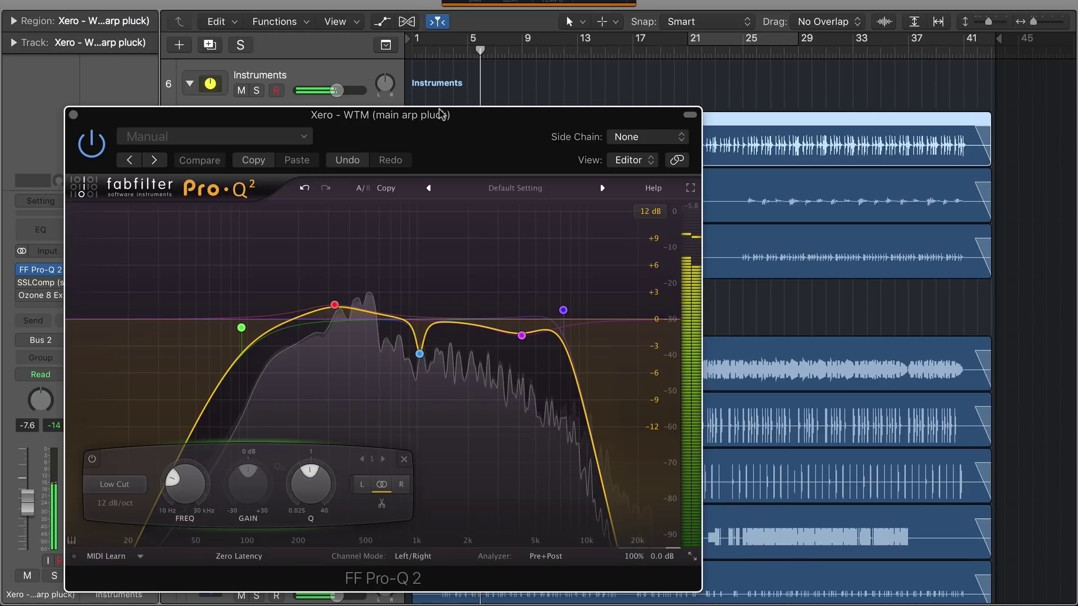
drag(446, 126, 501, 312)
scroll(364, 111, up, 10)
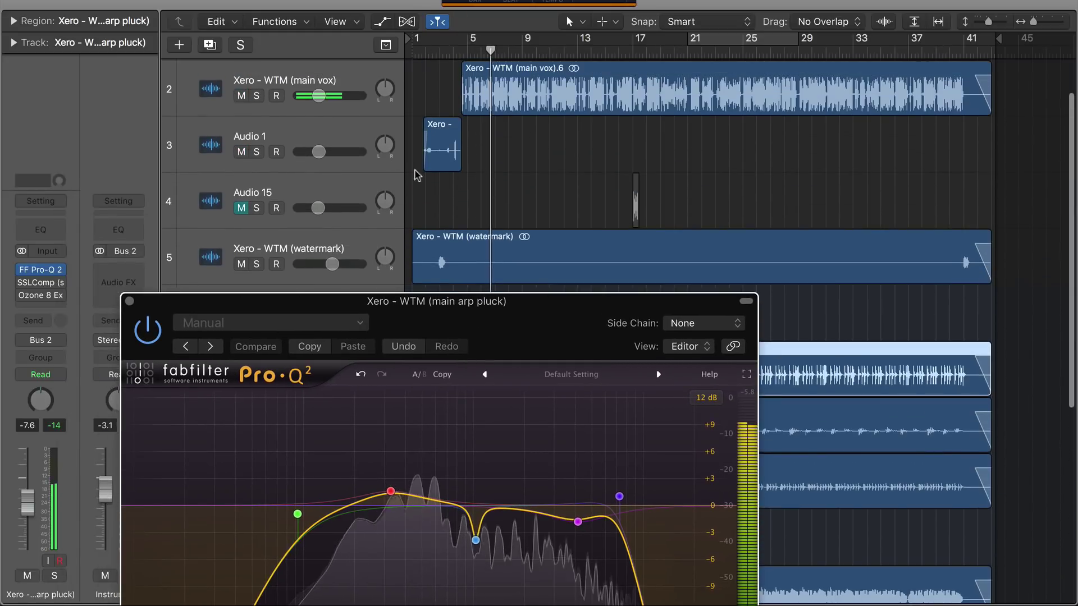
click(242, 114)
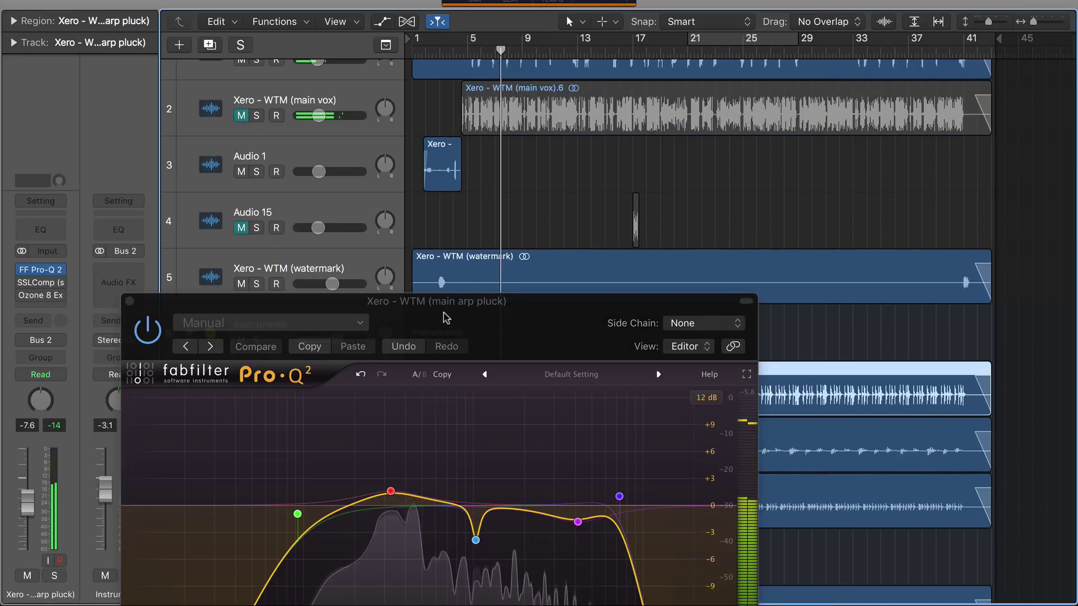
Mute the ad lib vox track and bring the main arp pluck equalizer window fully back into view.
scroll(441, 219, up, 2)
click(241, 92)
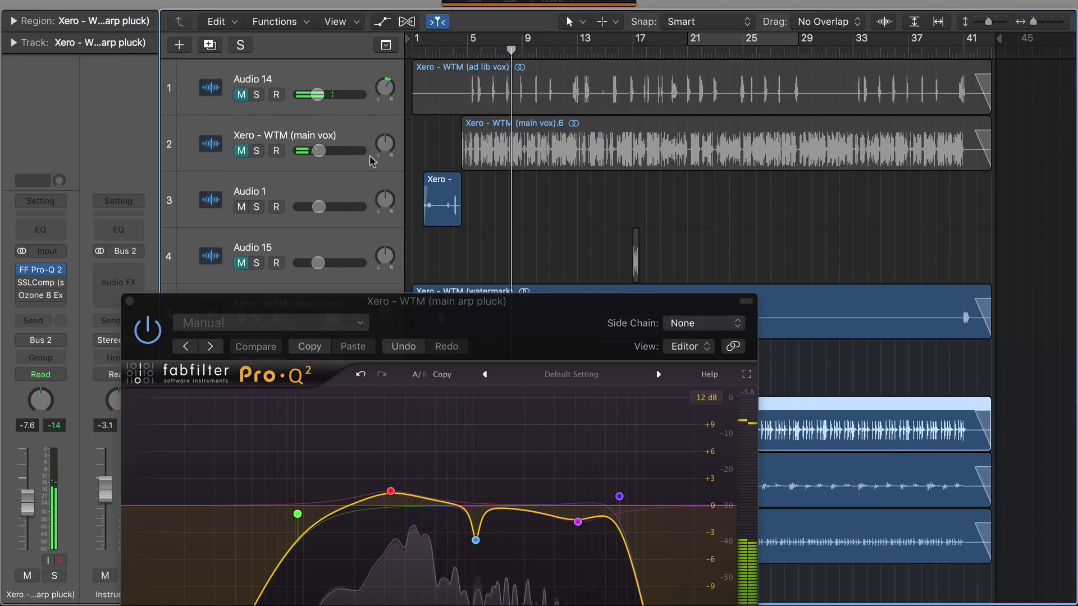
scroll(556, 225, down, 3)
scroll(556, 225, down, 2)
drag(502, 320, 477, 120)
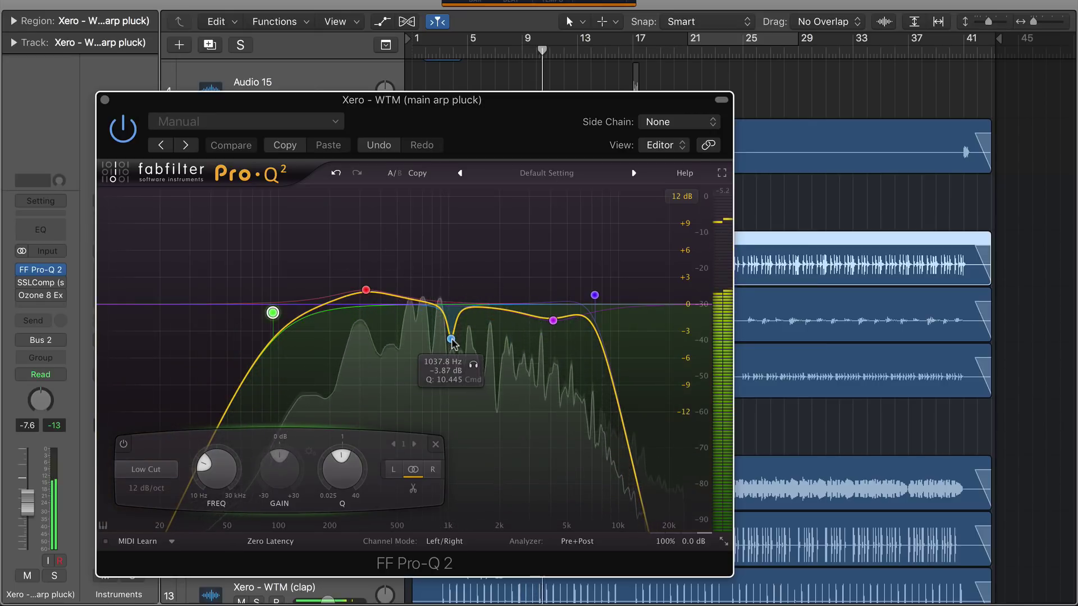
Try raising the narrow cut near 1 kHz to about -0.3 dB, and undo the change with playback stopped.
drag(451, 339, 450, 313)
key(space)
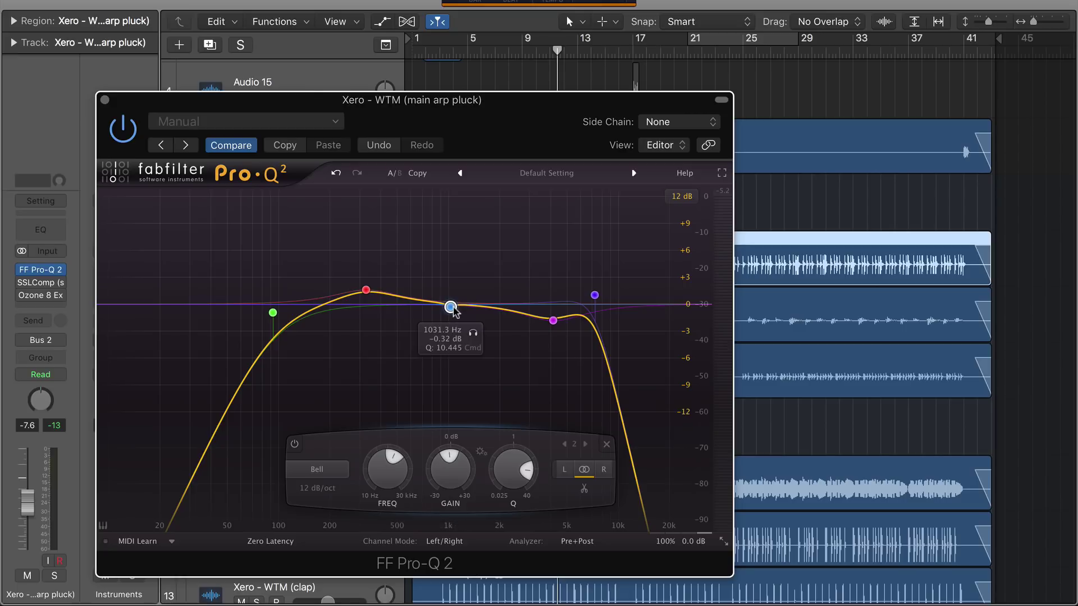
click(336, 174)
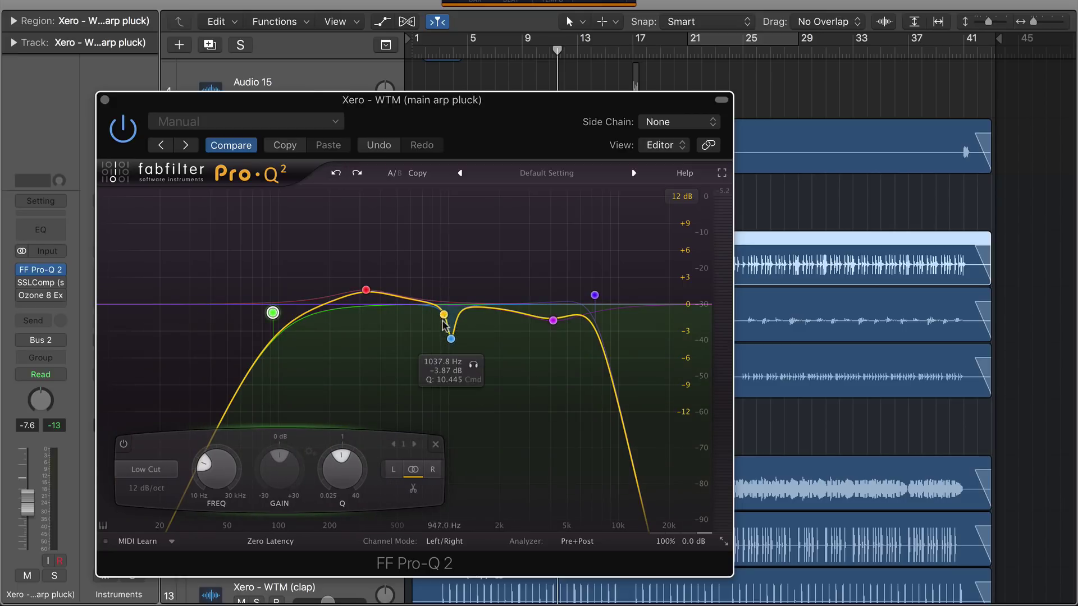
Close the equalizer and enable SSLComp on the main arp pluck track, with its editor open and clear of the channel strips.
click(104, 101)
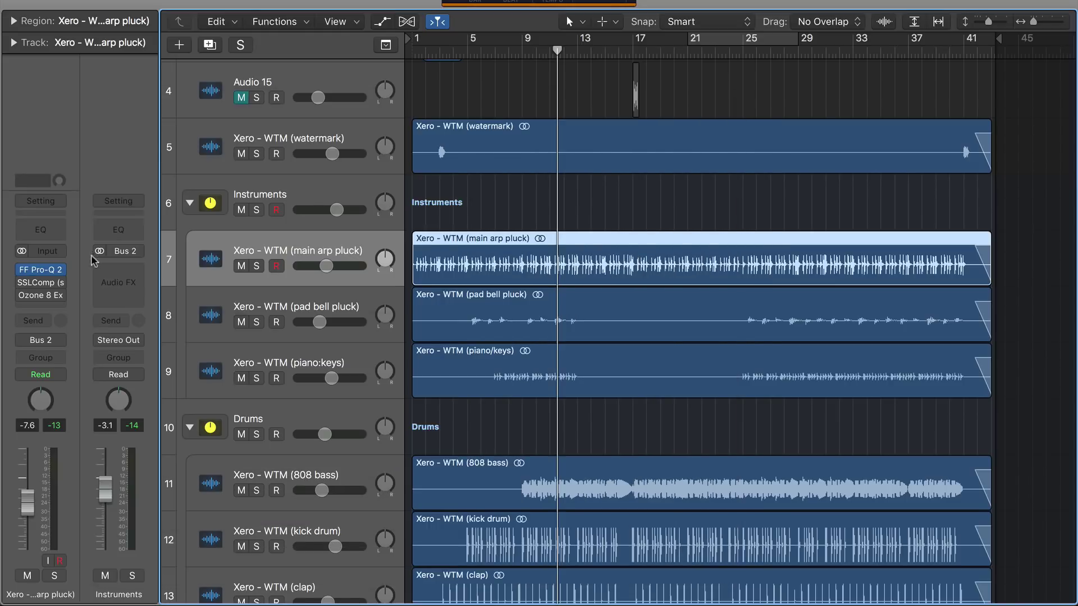
click(40, 284)
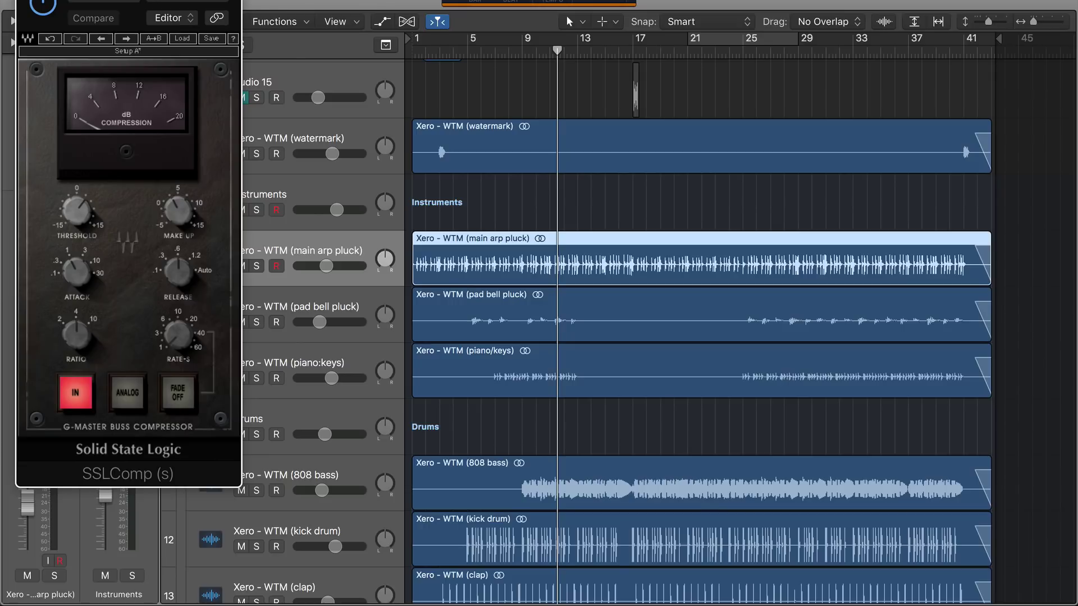
drag(115, 115, 277, 151)
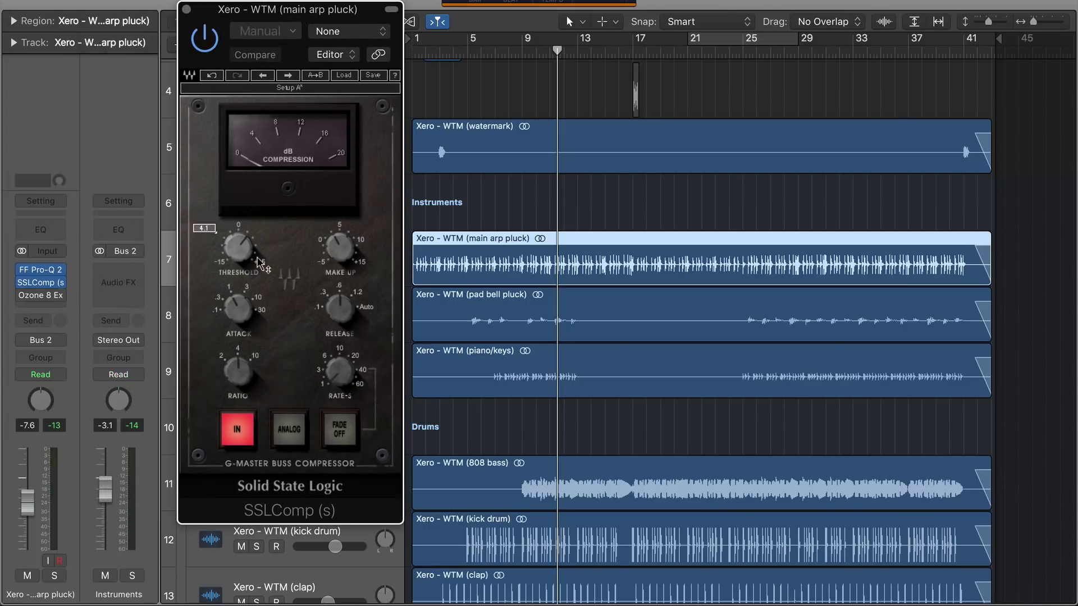
Solo the main arp pluck track and compare it with SSLComp bypassed and enabled during playback, leaving SSLComp on and its editor closed.
click(209, 39)
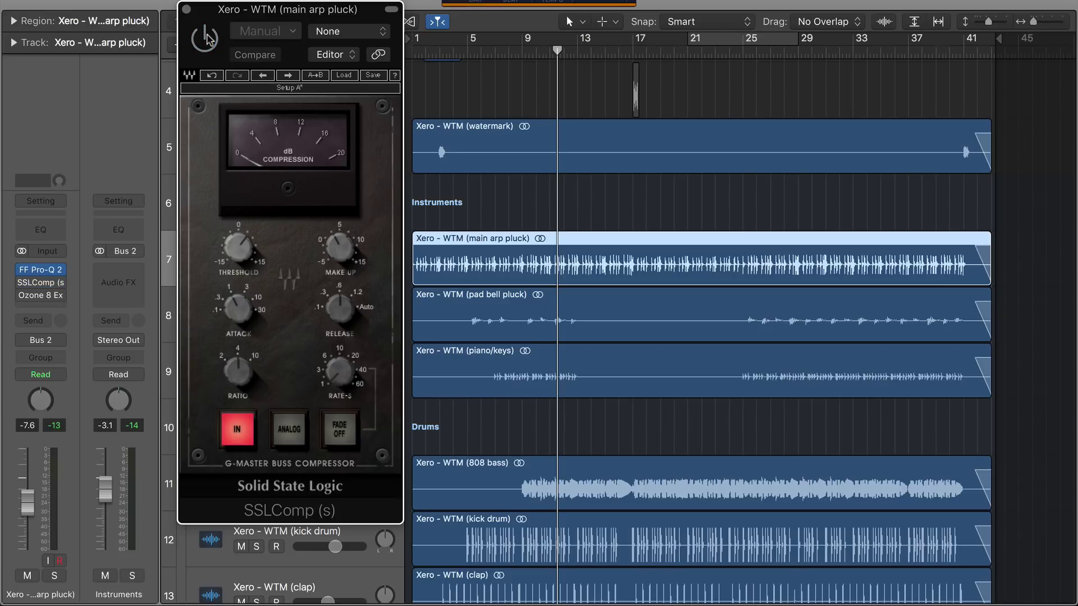
key(space)
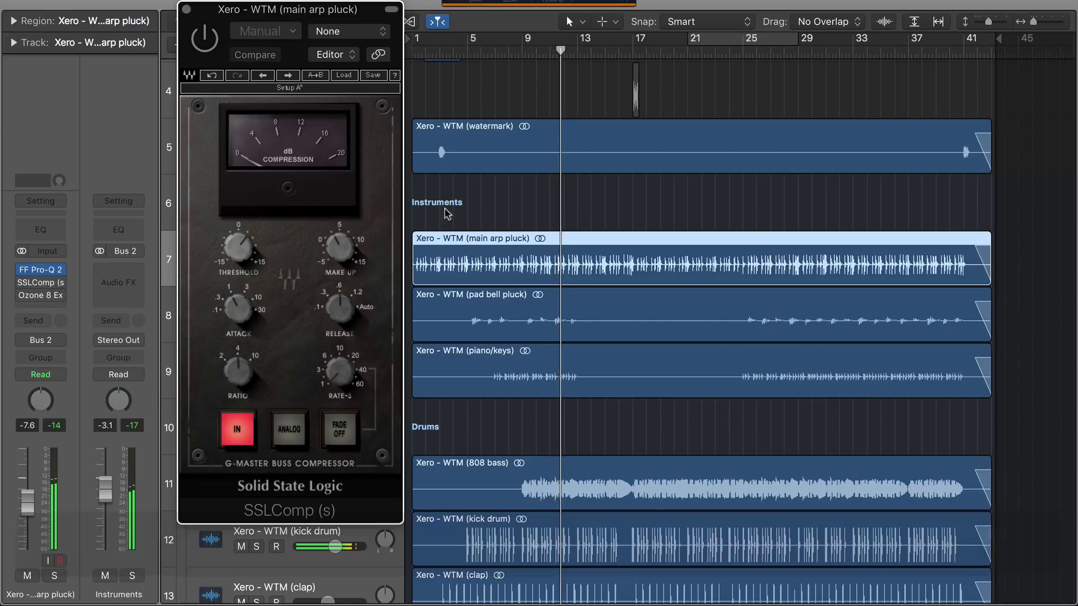
drag(309, 10, 334, 61)
click(257, 266)
click(276, 90)
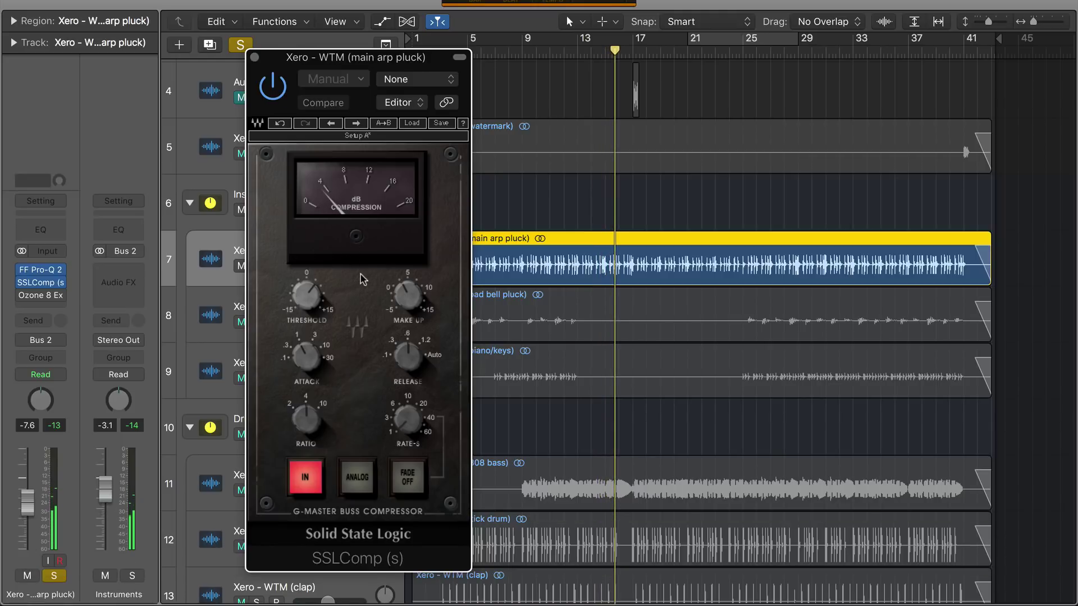
click(254, 57)
Enable Ozone 8 Exciter on the main arp pluck track and play the song with the exciter editor fully in view.
mouse_move(24, 298)
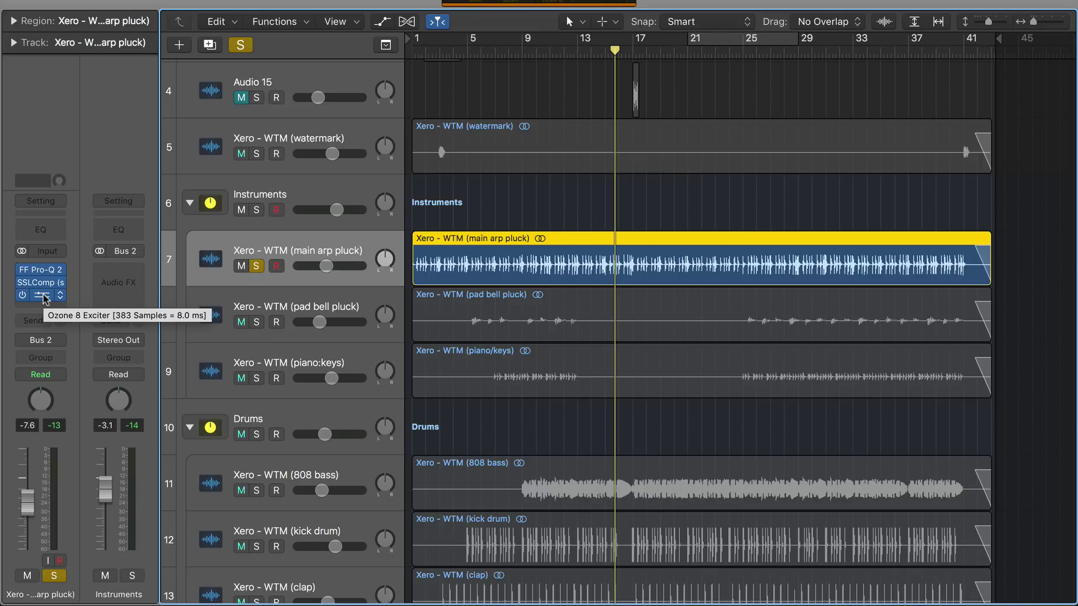
click(45, 298)
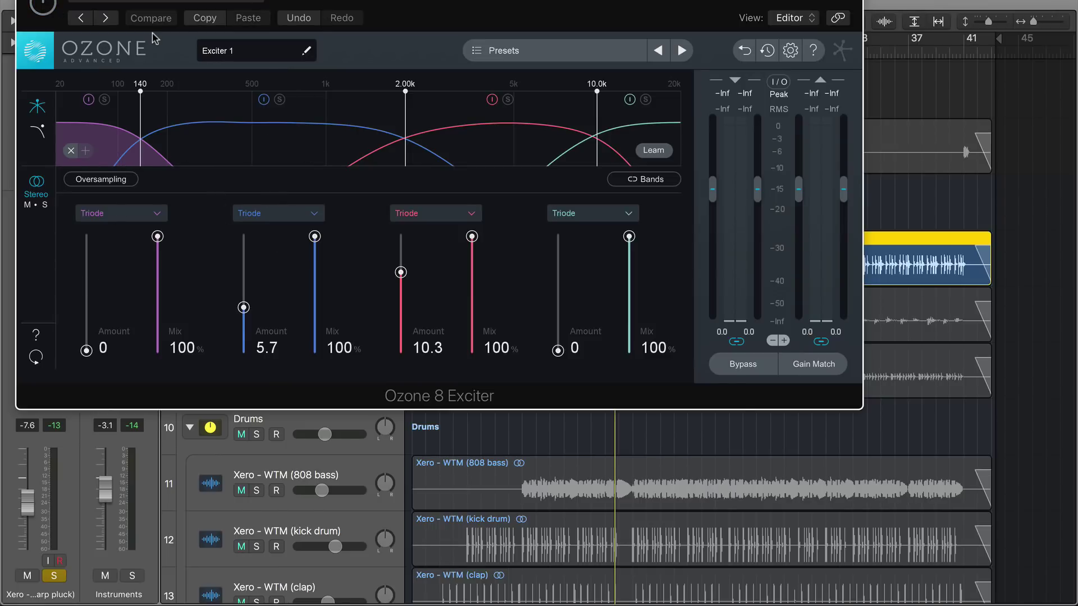
key(super+period)
key(space)
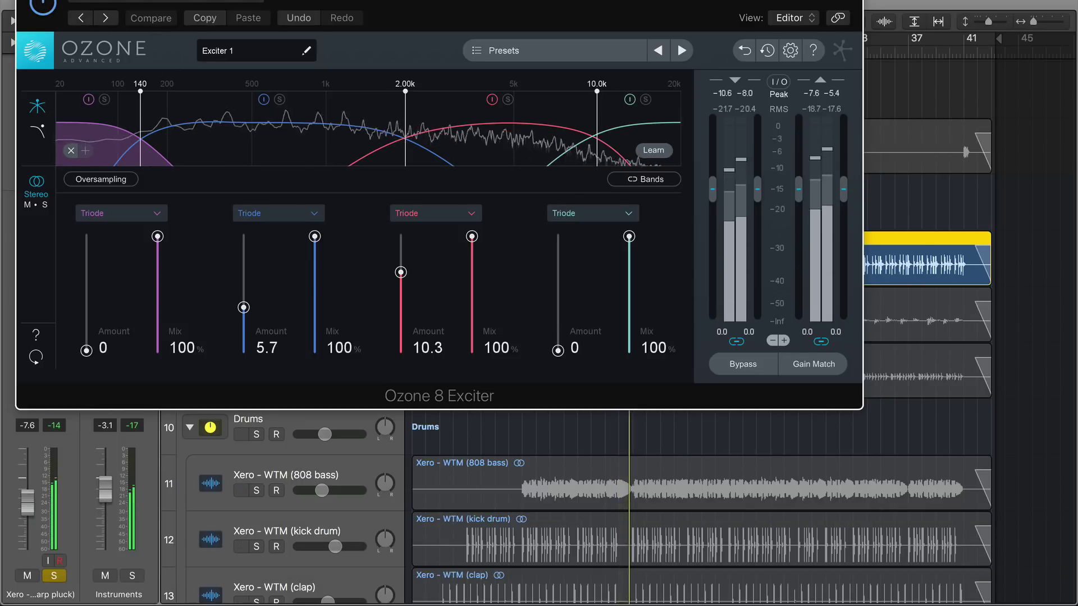
drag(92, 1, 159, 108)
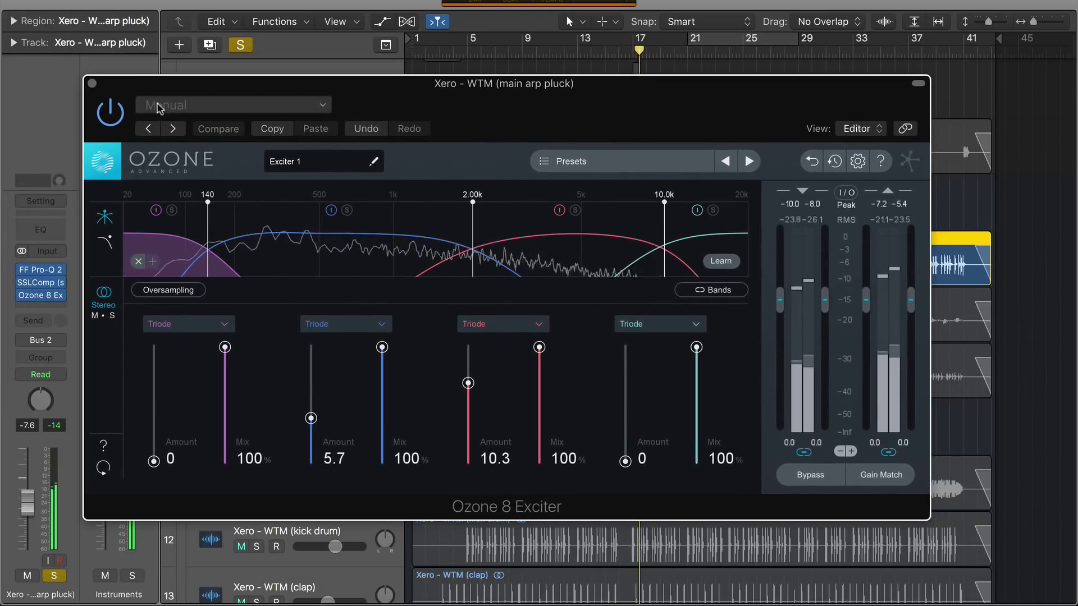
Compare the main arp pluck with Ozone 8 Exciter bypassed and enabled, replay from about bar 13, and close the exciter editor.
click(112, 115)
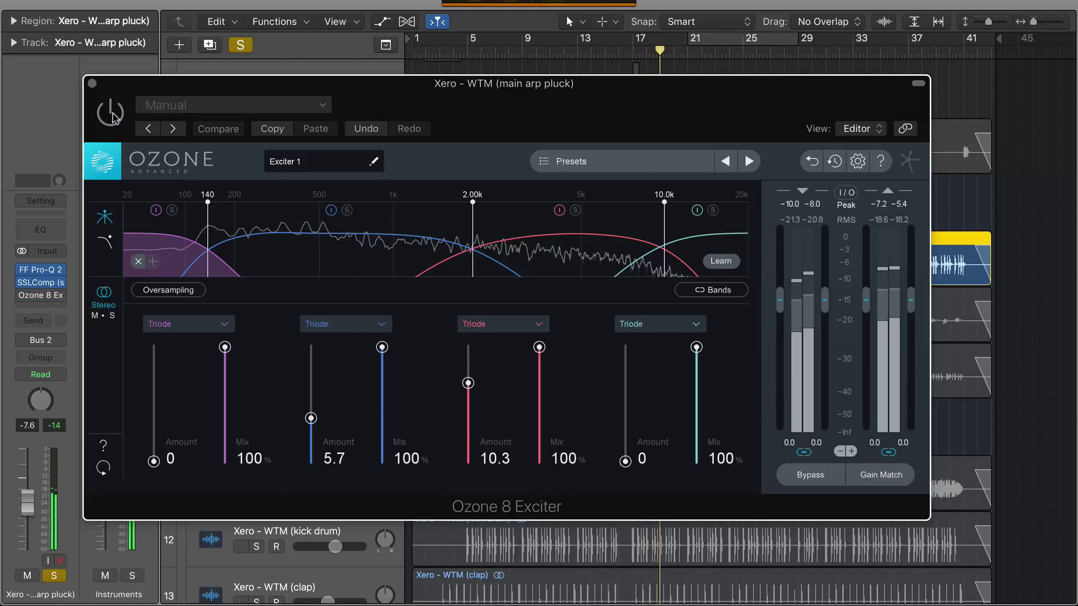
click(112, 114)
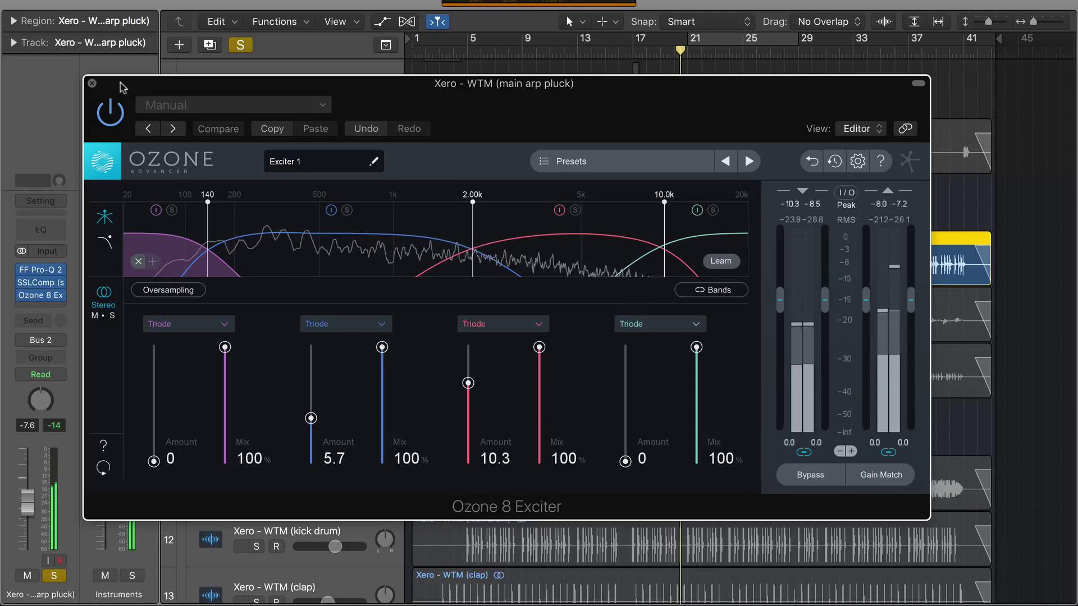
drag(123, 87, 206, 325)
drag(440, 332, 462, 380)
click(577, 54)
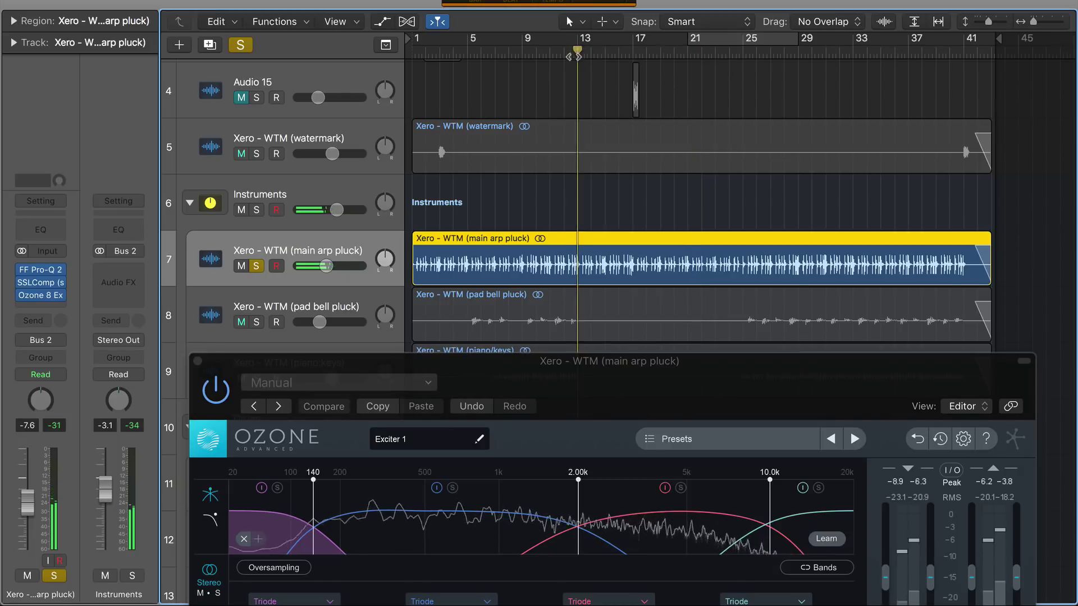
drag(484, 369, 400, 80)
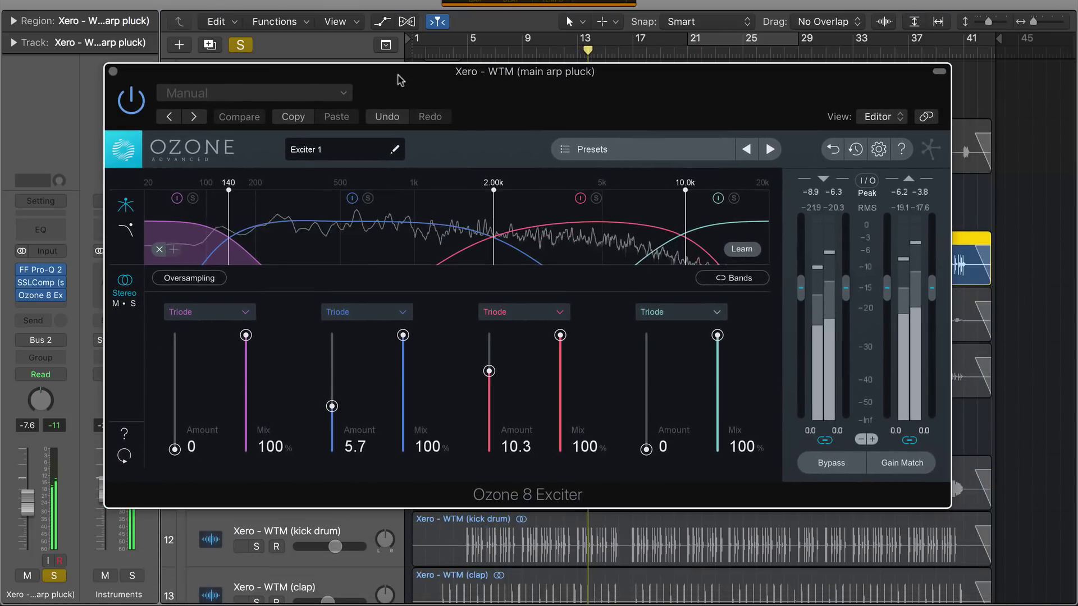
click(113, 72)
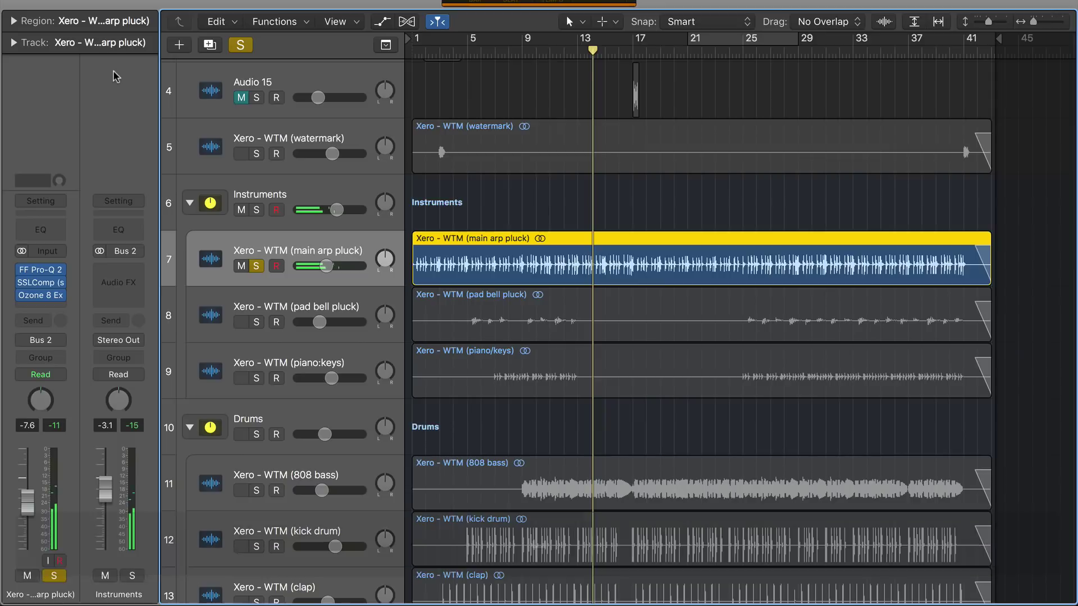
Solo and select the pad bell pluck track as well, with the playhead placed at about bar 5.
click(257, 323)
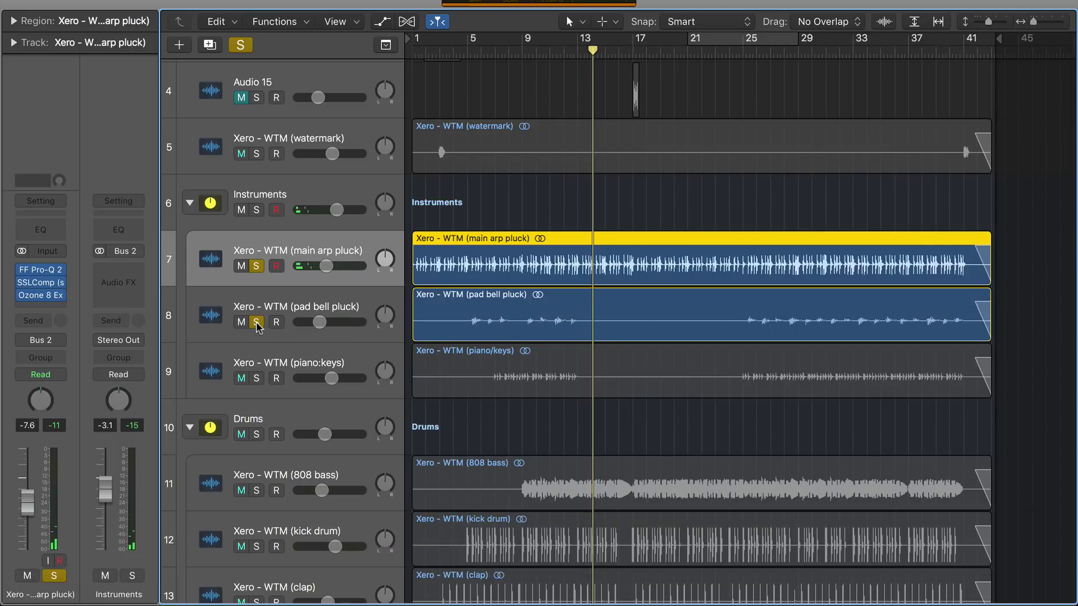
click(305, 299)
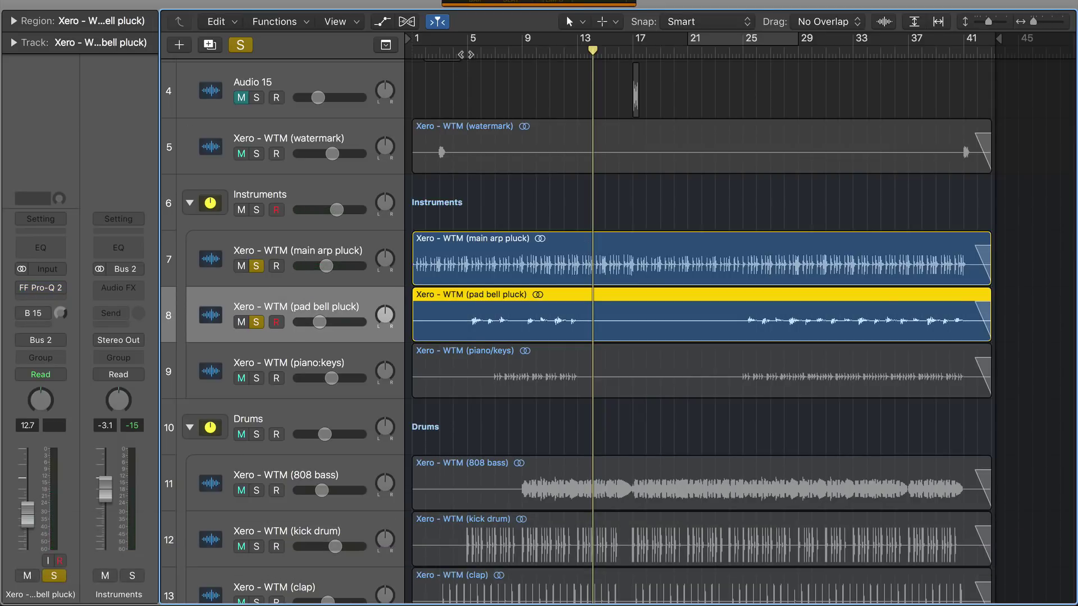
click(465, 54)
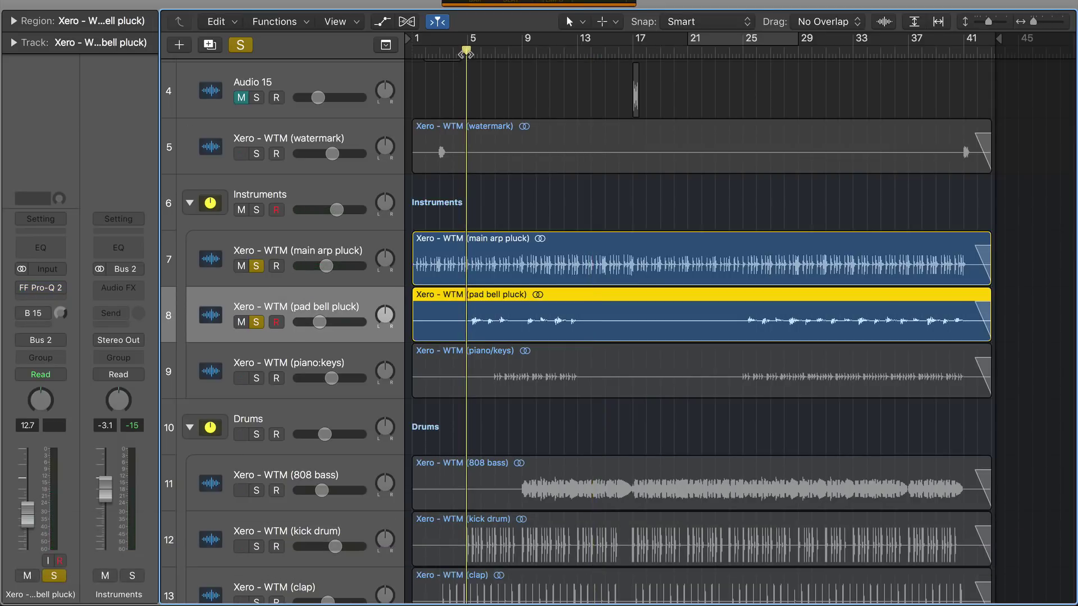
Enable FF Pro-Q 2 on the pad bell pluck track and examine its EQ curve during playback, closing the editor when done.
click(35, 289)
click(42, 289)
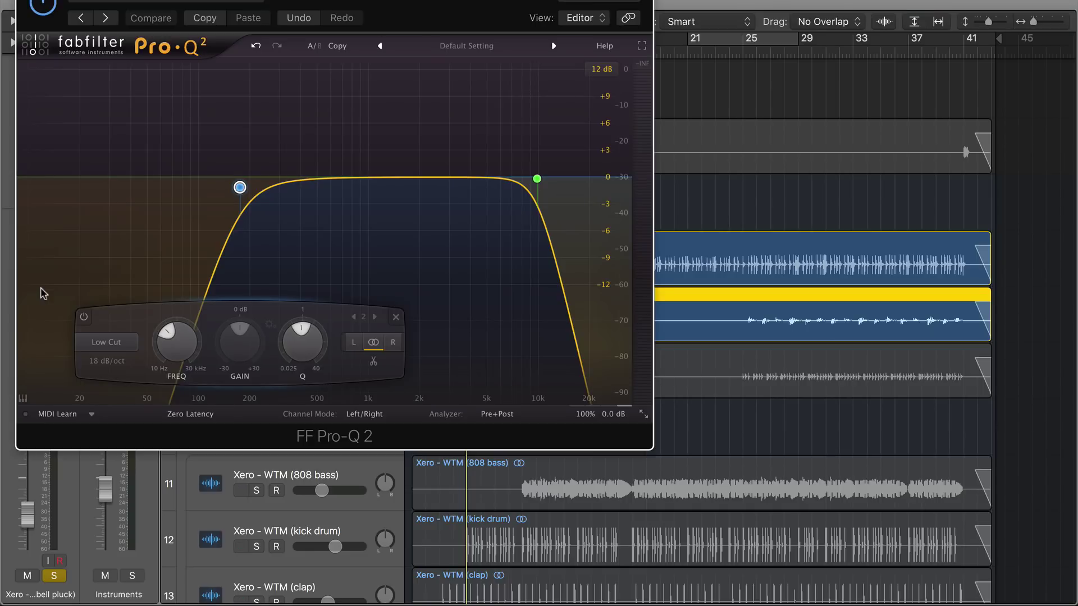
drag(394, 0, 439, 32)
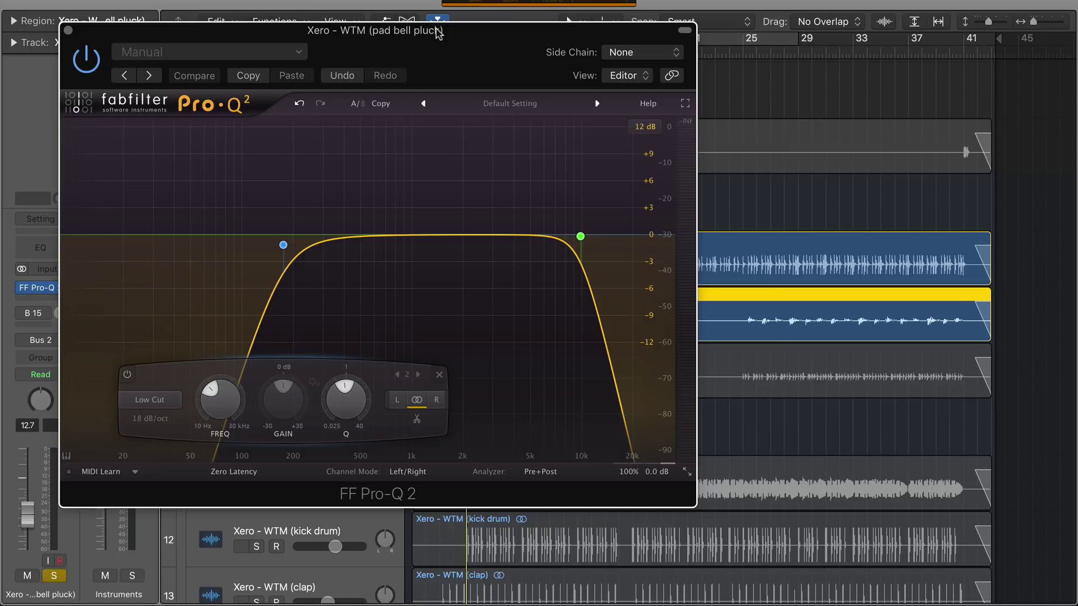
key(space)
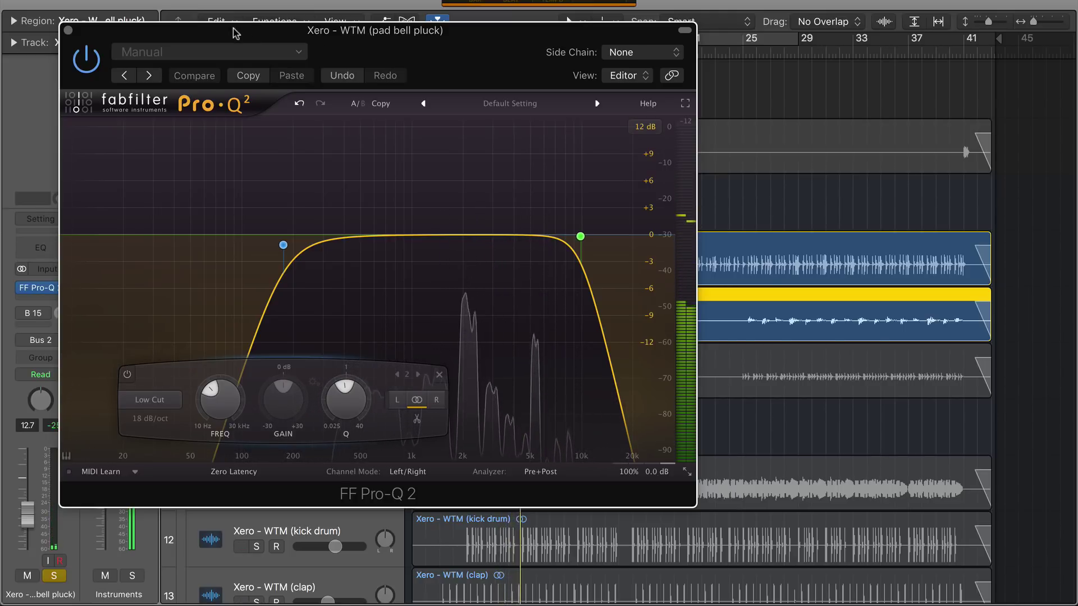
click(68, 30)
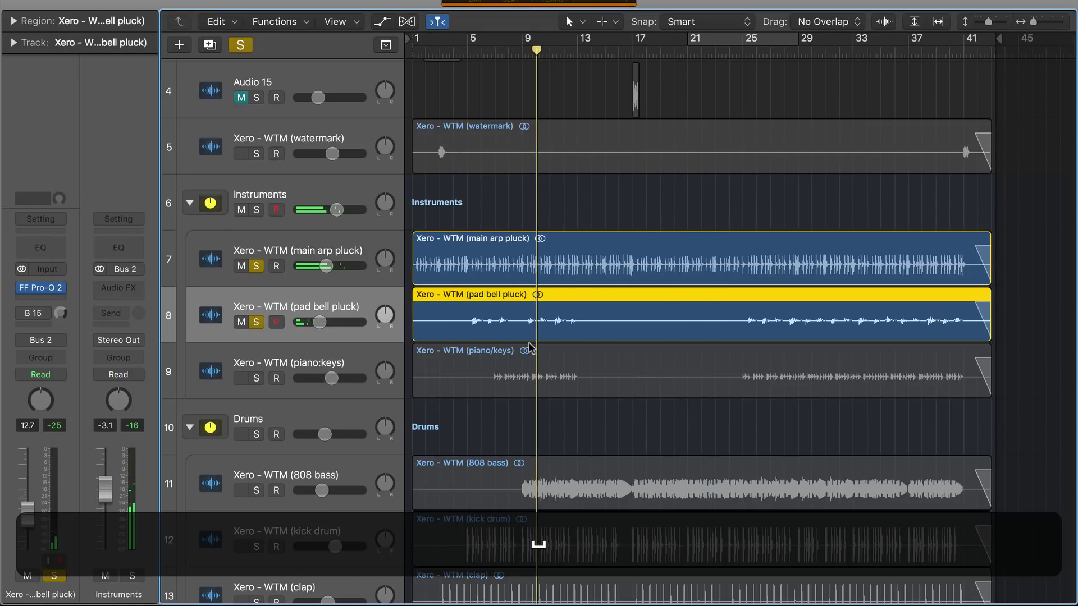
Solo and select the piano:keys track, and enable S1 Imager on it to examine its stereo width settings.
click(257, 379)
click(294, 354)
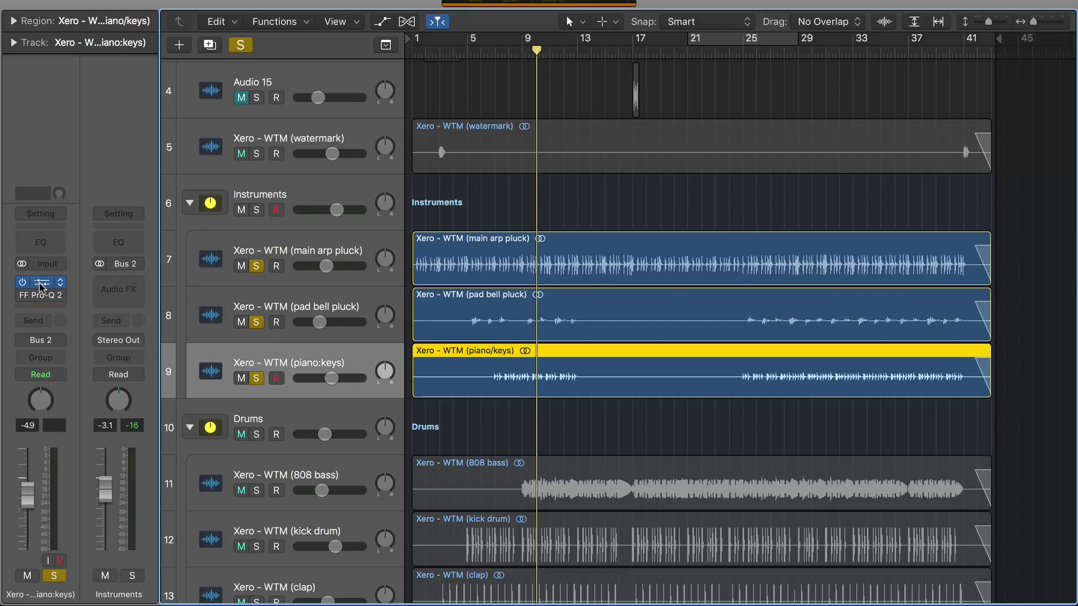
click(40, 287)
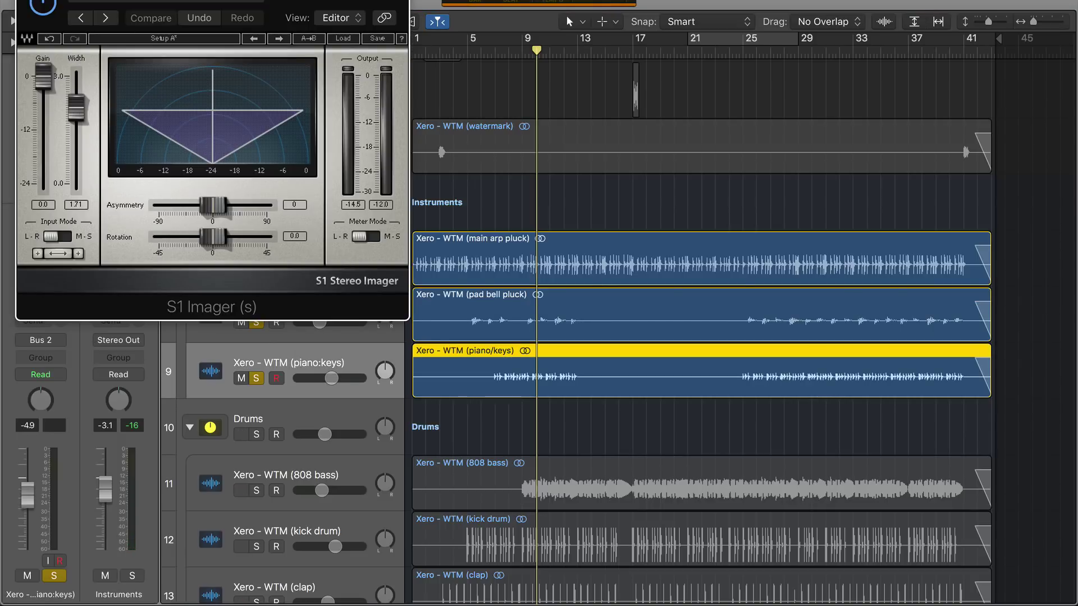
key(super+w)
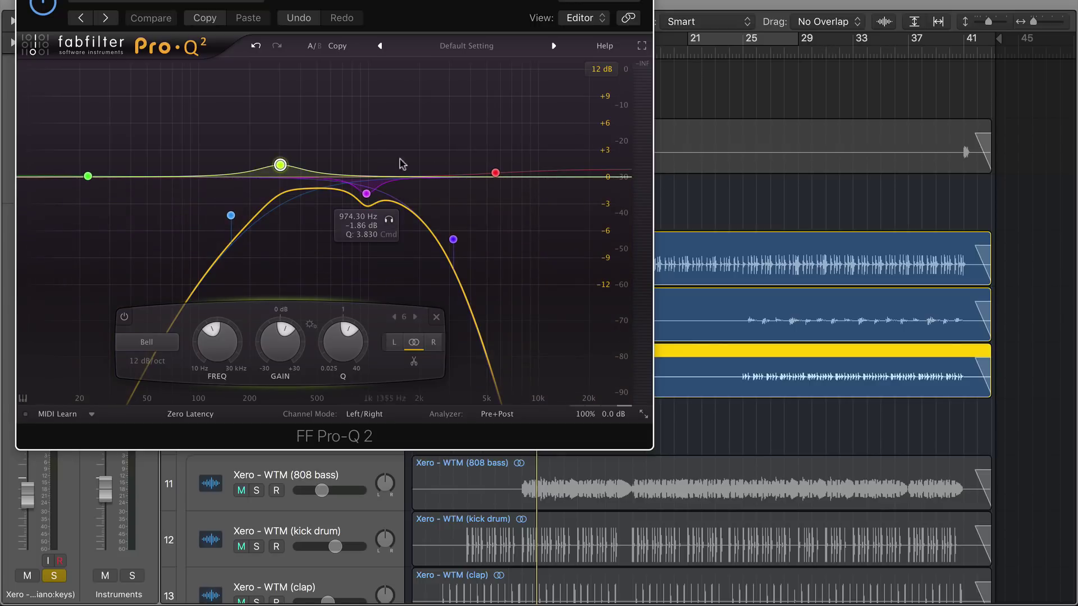
Examine the piano:keys EQ curve in FF Pro-Q 2, compare it bypassed and enabled during playback, and close the editor.
mouse_move(276, 159)
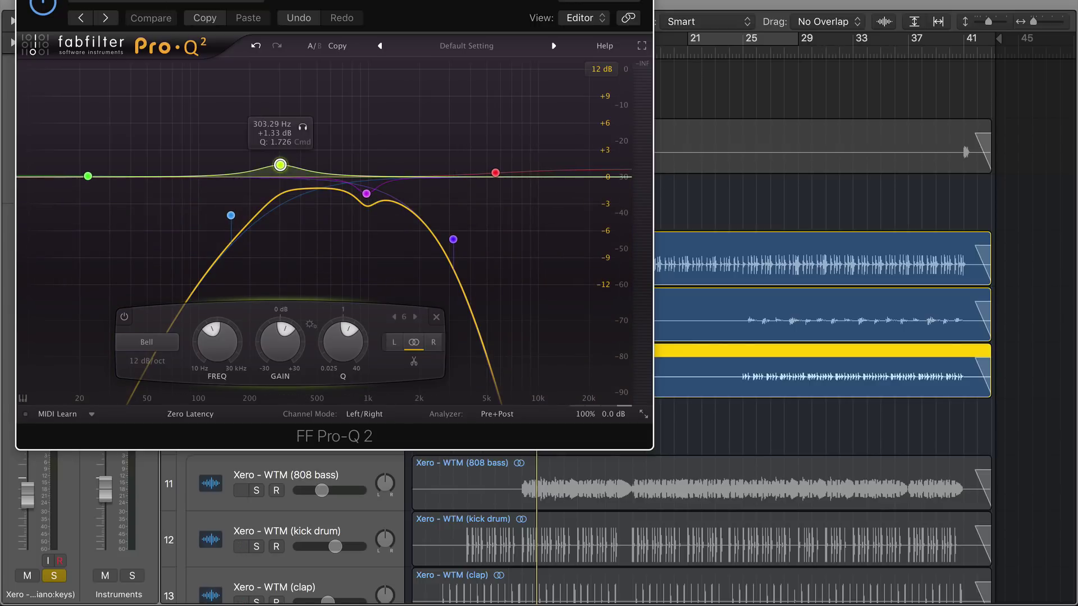
drag(138, 1, 233, 68)
key(space)
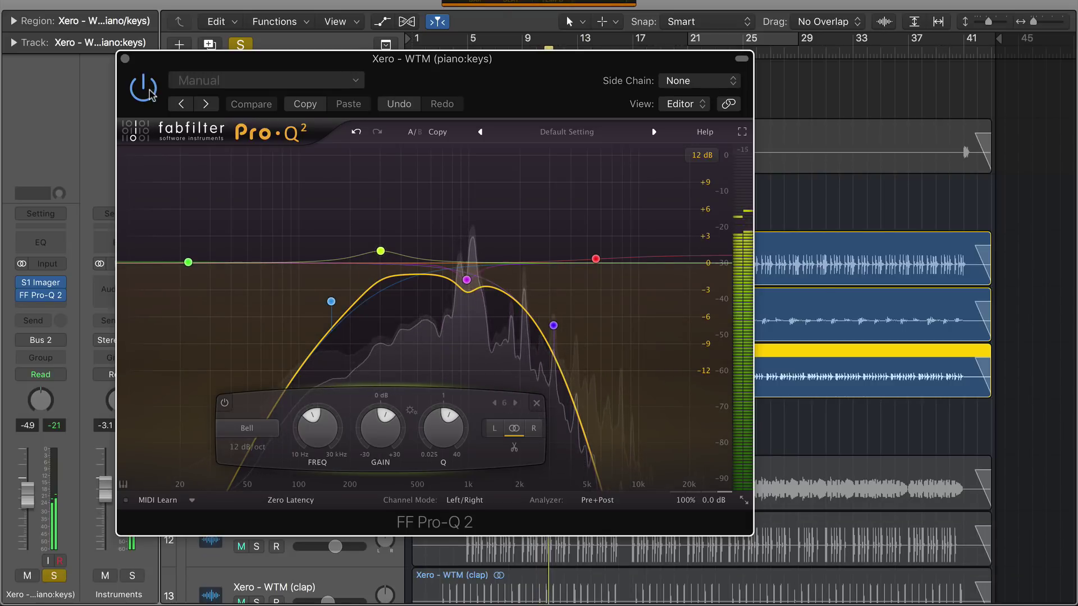
click(149, 90)
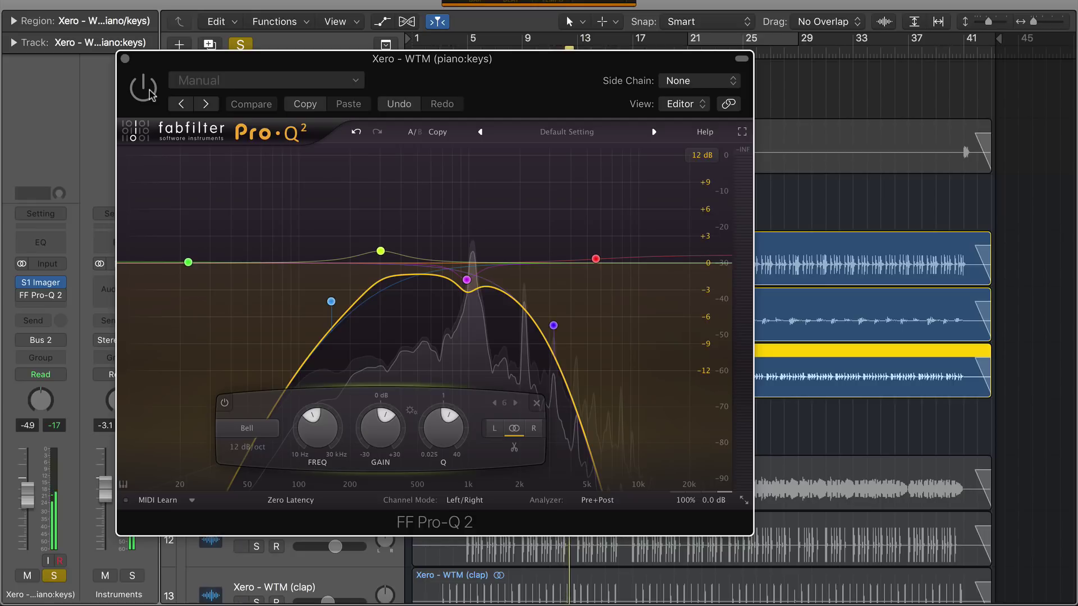
click(149, 90)
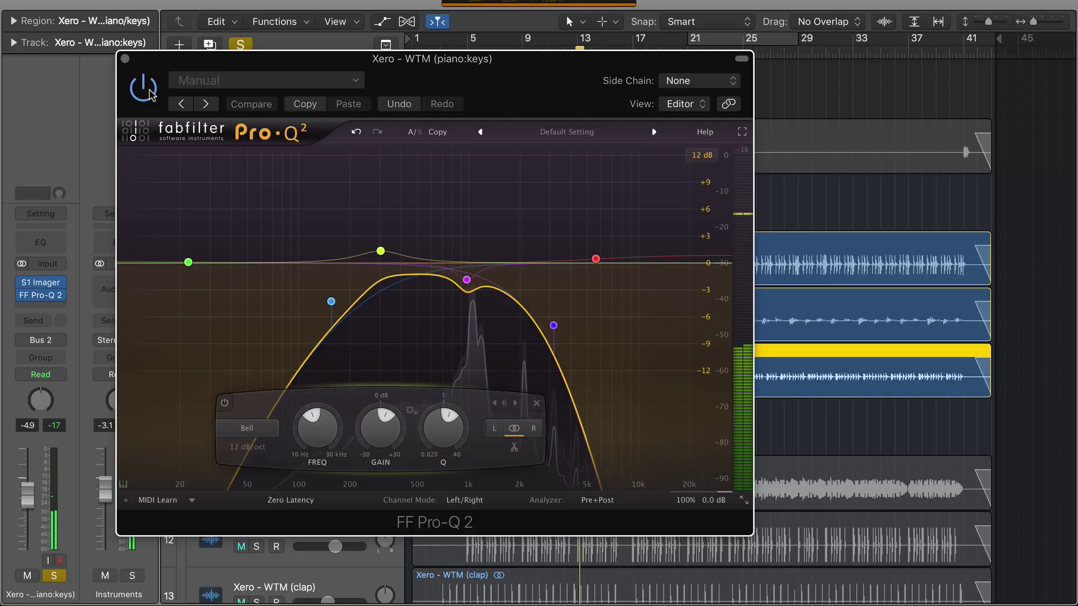
key(space)
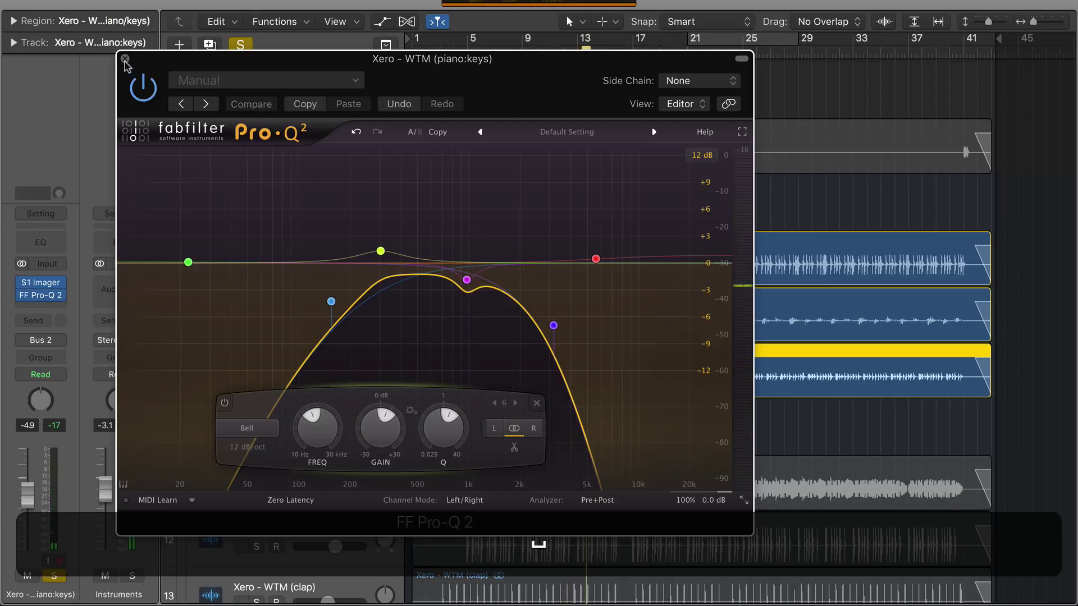
click(125, 58)
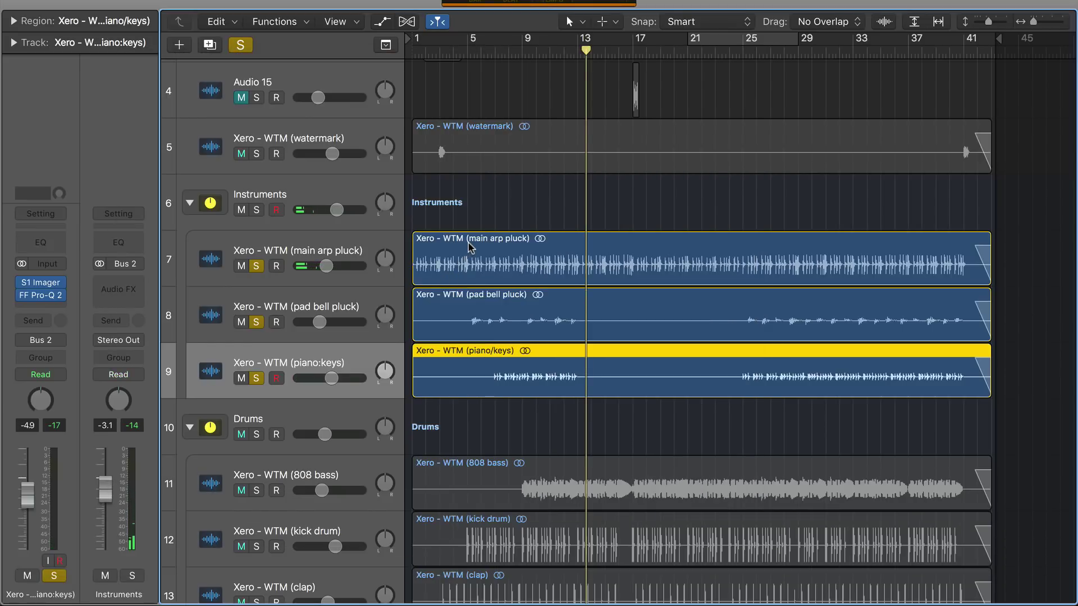
Unsolo the main arp pluck, pad bell pluck and piano:keys tracks, and select the 808 bass track.
scroll(469, 247, down, 5)
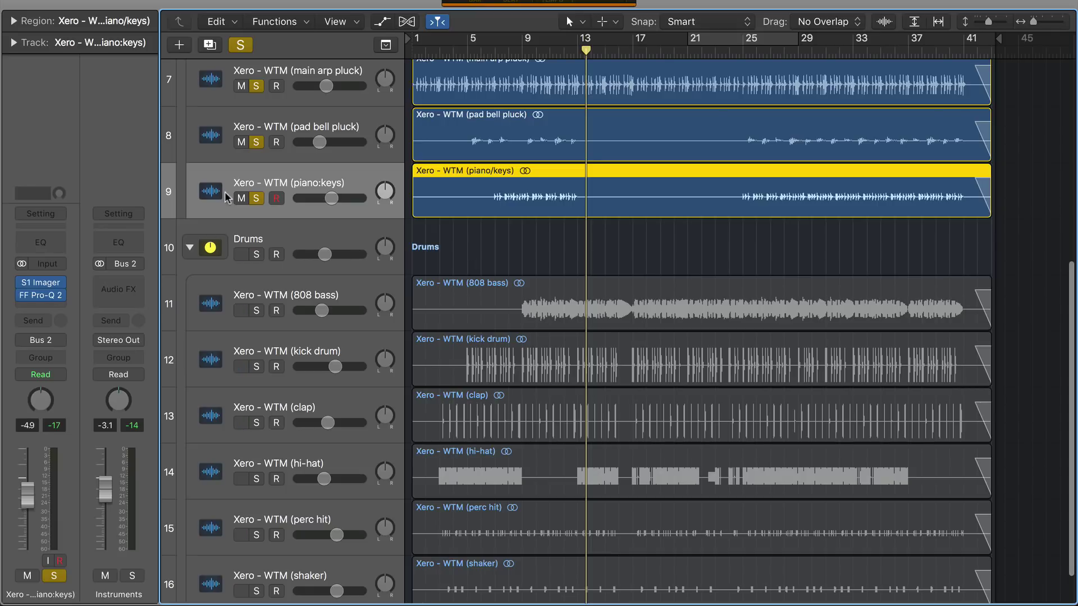
scroll(256, 198, up, 2)
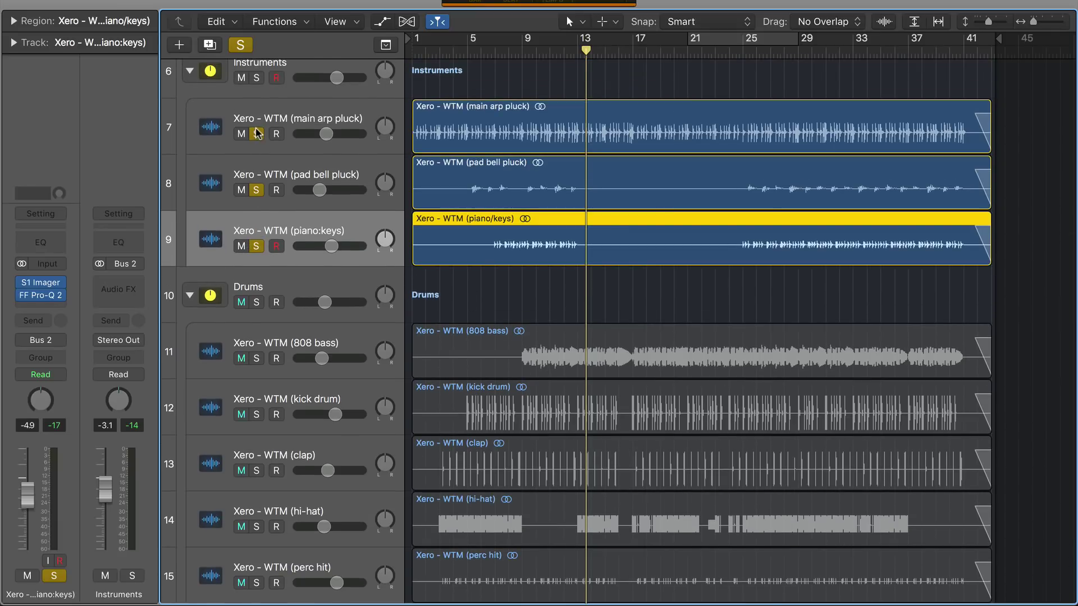
drag(256, 135, 262, 247)
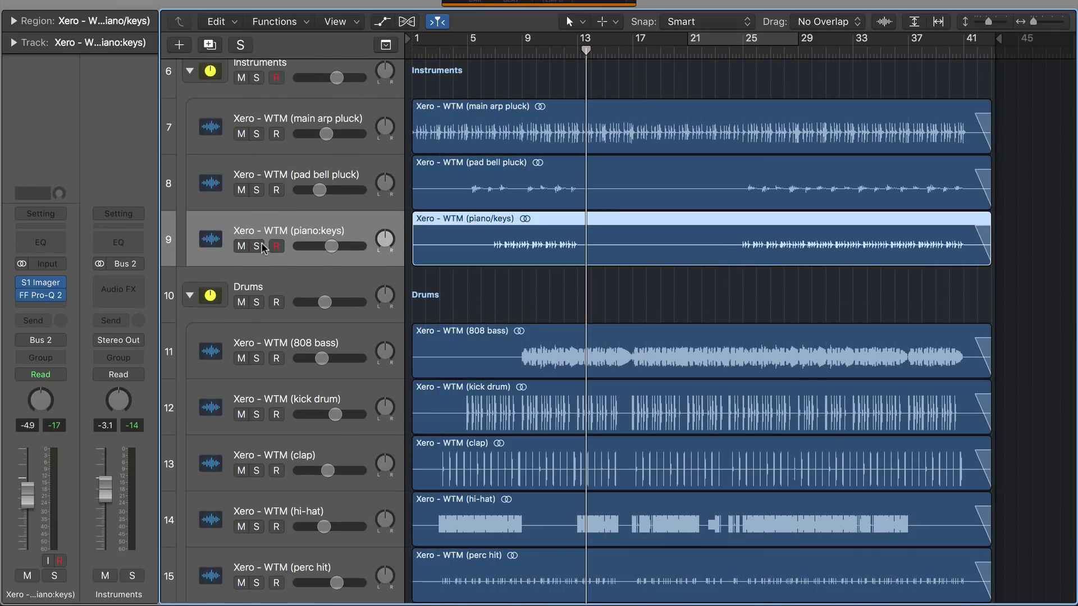
click(288, 339)
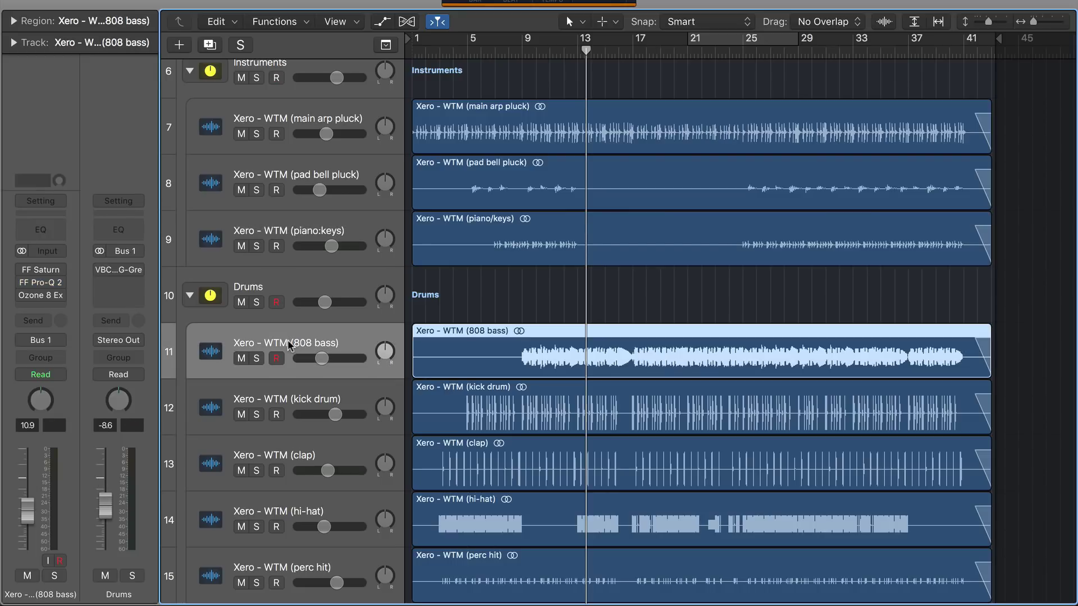
Play the full mix from about bar 9, where the bass enters, and solo the 808 bass track.
click(522, 55)
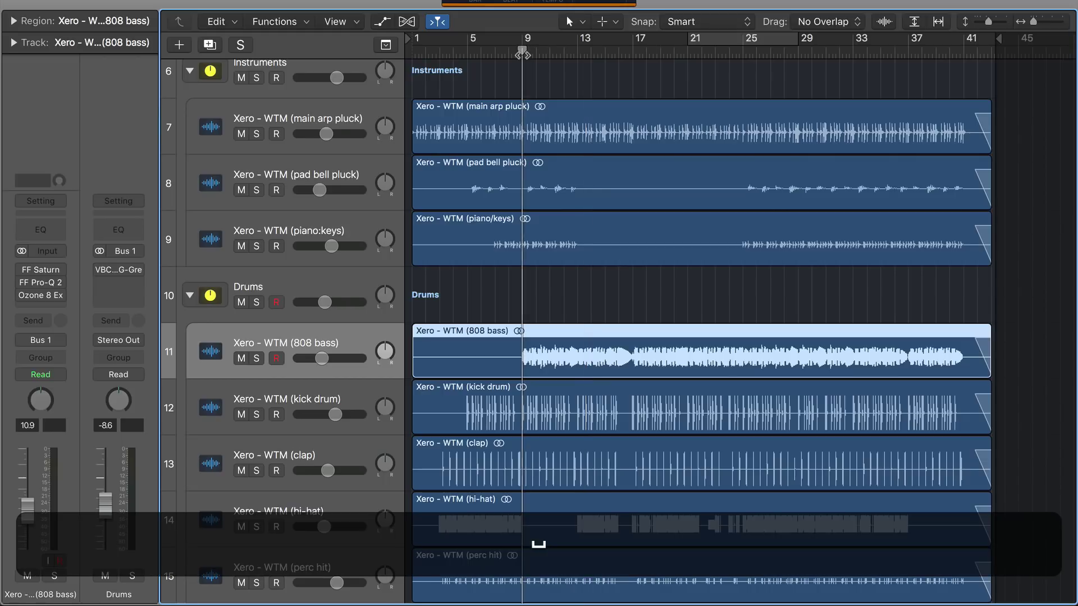
key(space)
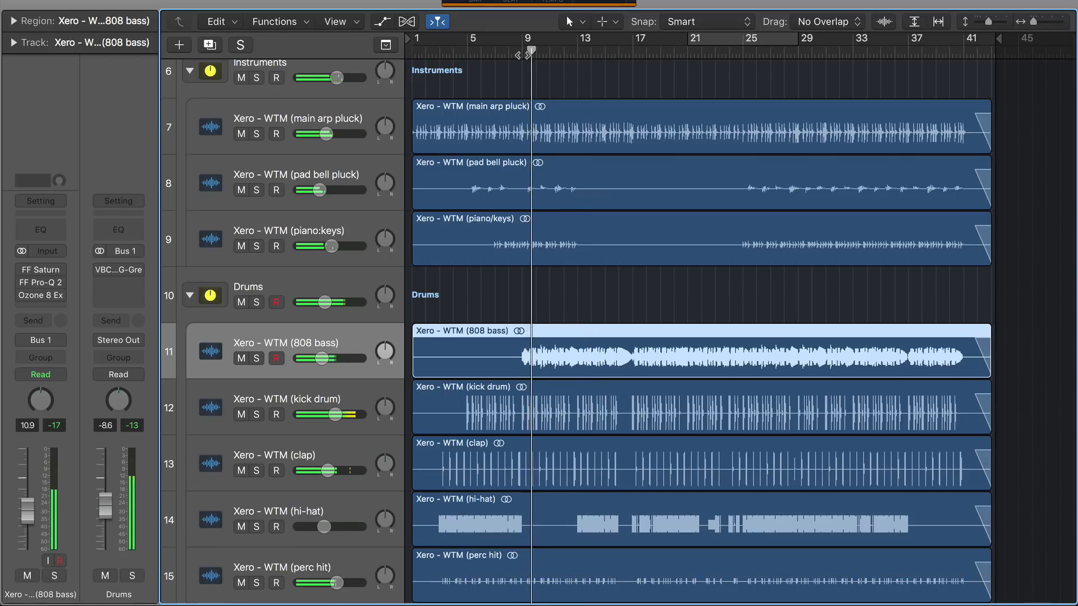
click(257, 360)
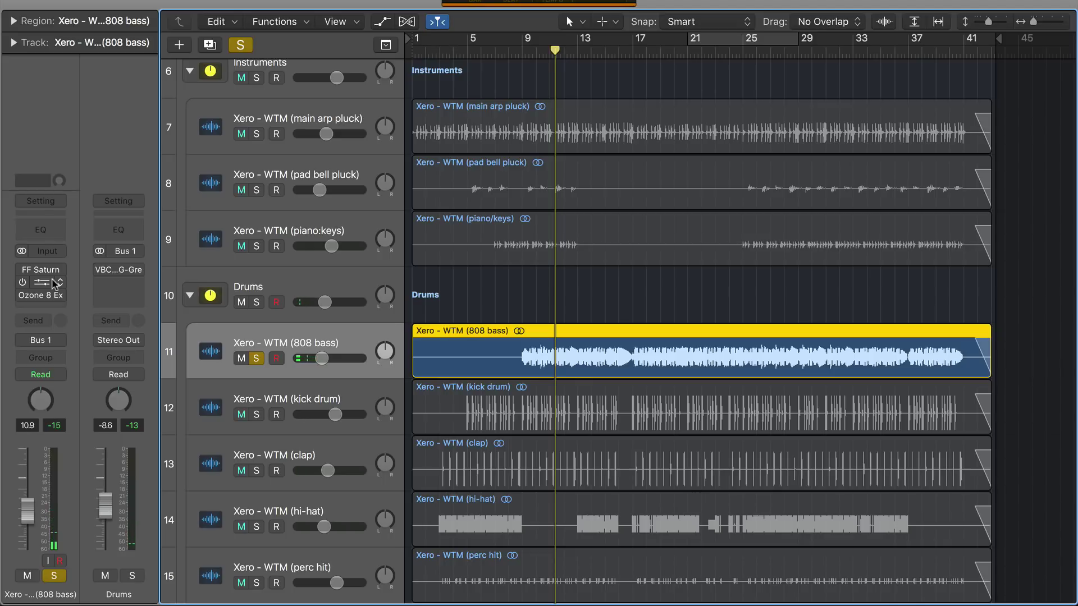
Enable FF Saturn on the 808 bass track and open its editor, placing the window clear of the channel strip.
click(22, 271)
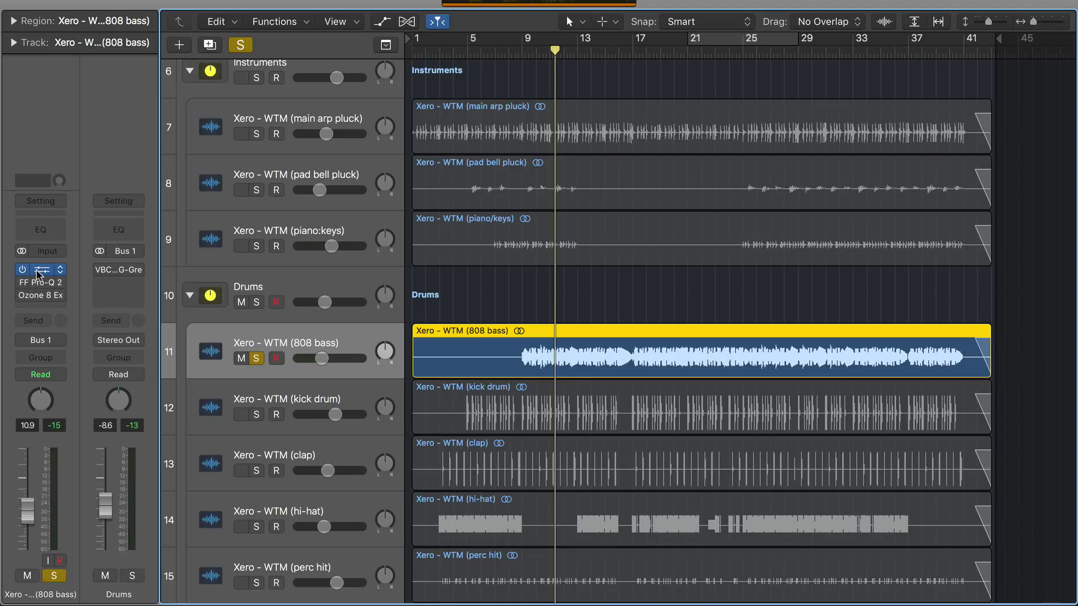
click(38, 271)
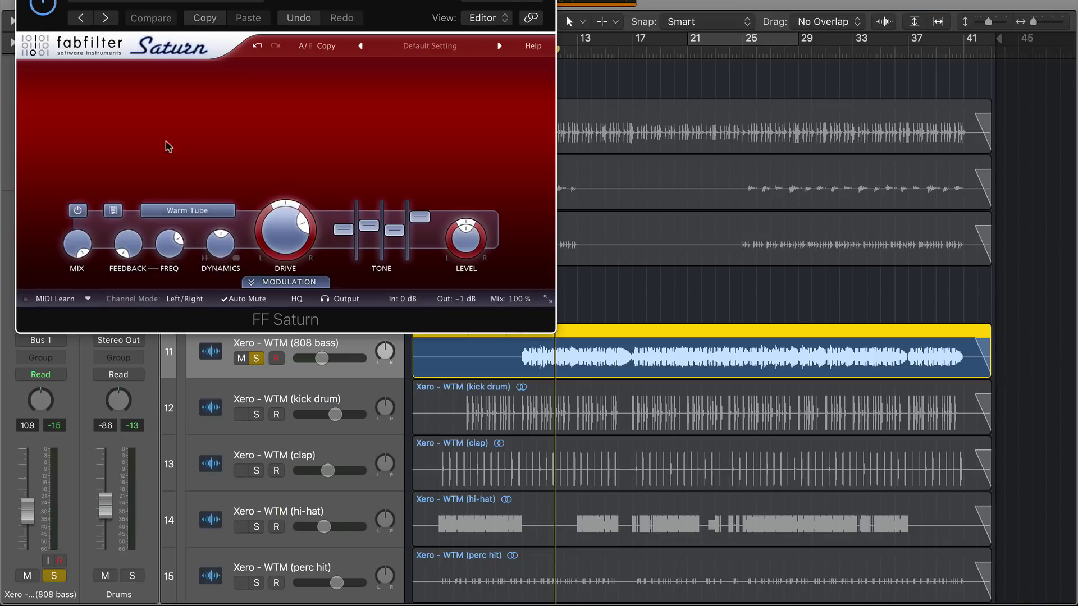
drag(179, 2, 313, 115)
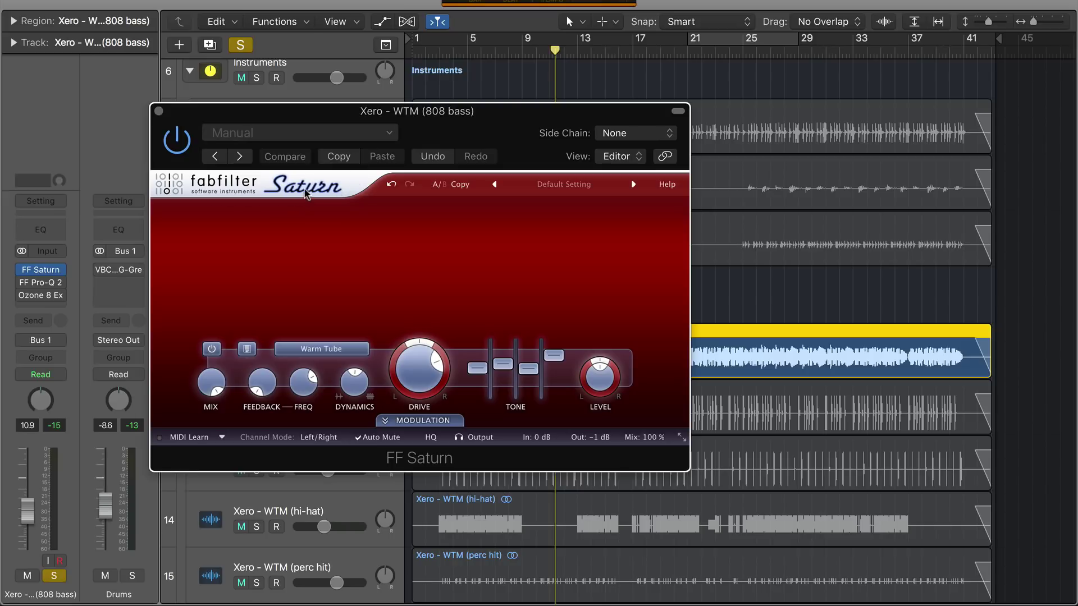
drag(306, 123, 288, 127)
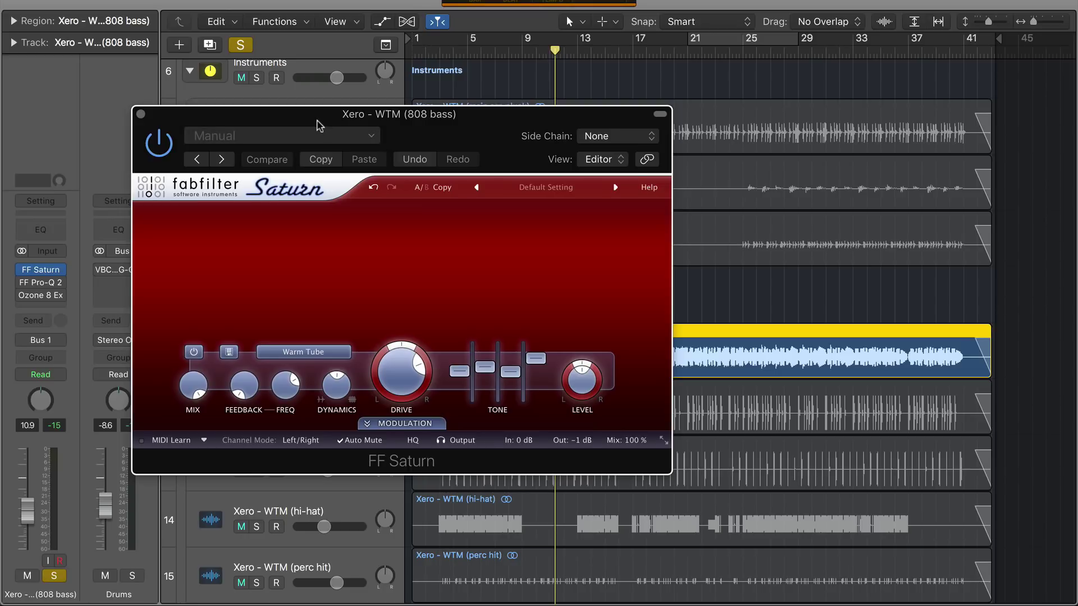
drag(319, 124, 347, 131)
Compare the 808 bass with FF Saturn enabled and bypassed during playback, leaving it enabled and closing the editor.
key(space)
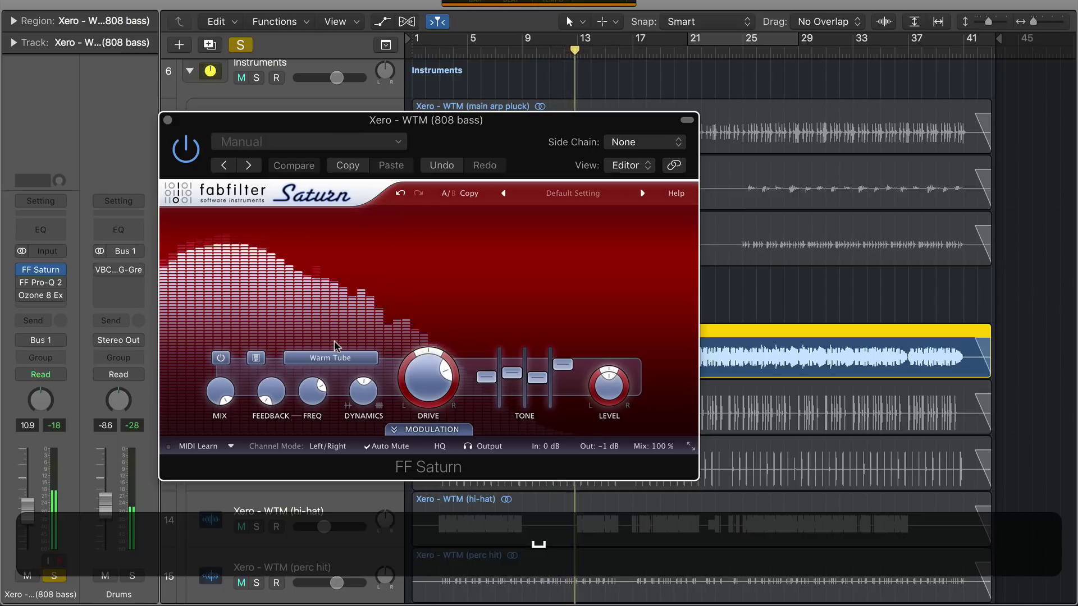
key(space)
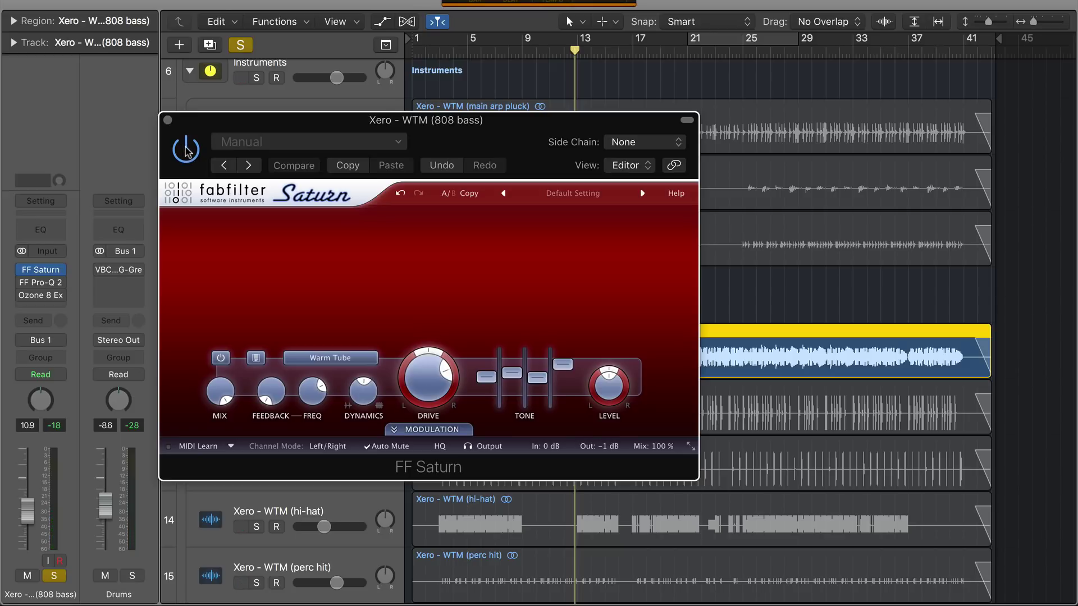
click(186, 150)
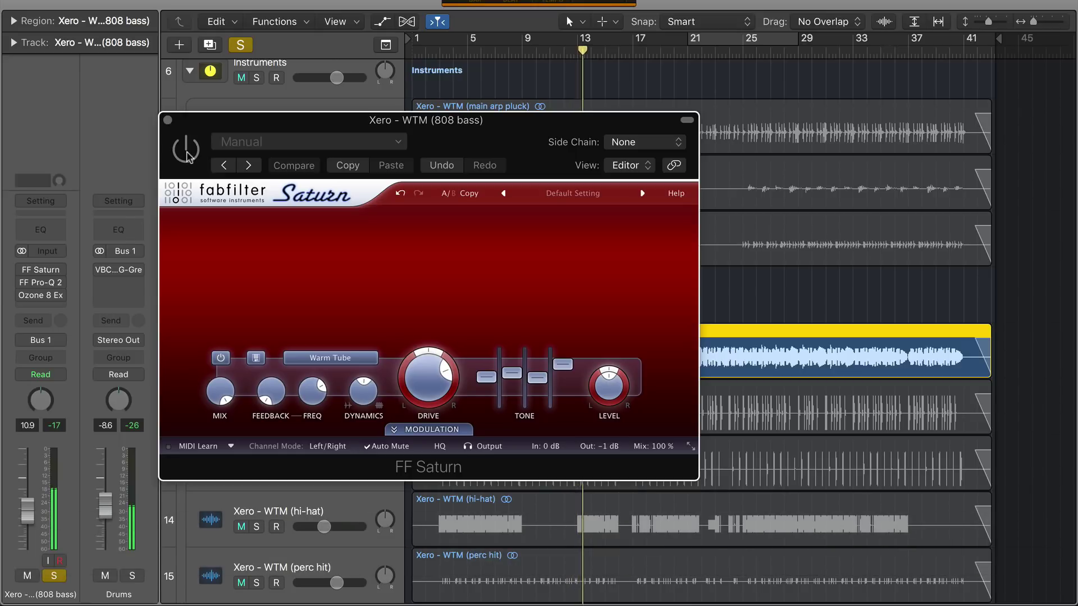
click(186, 151)
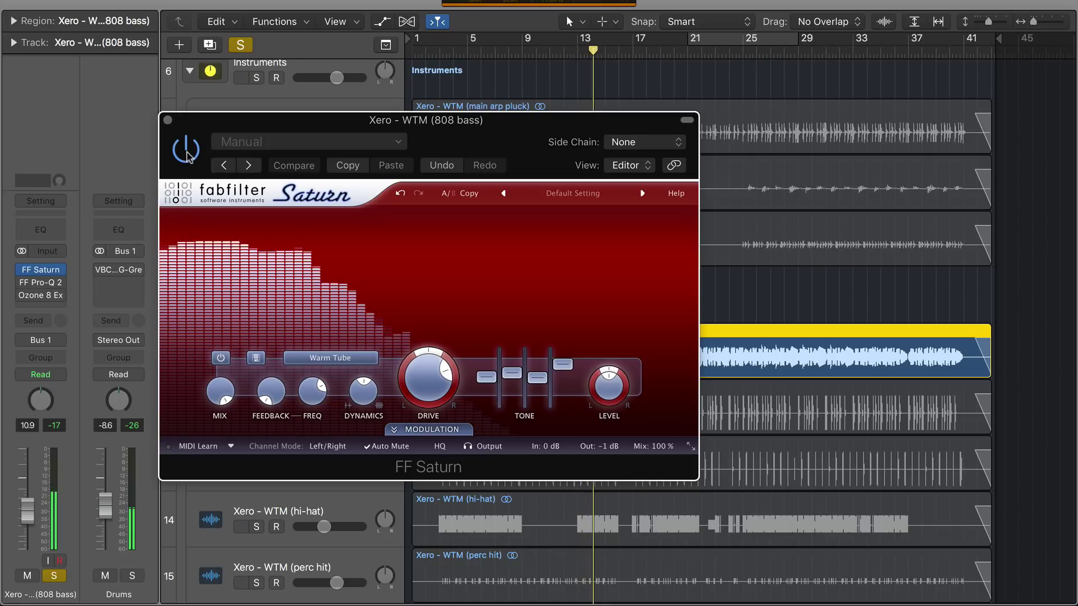
key(space)
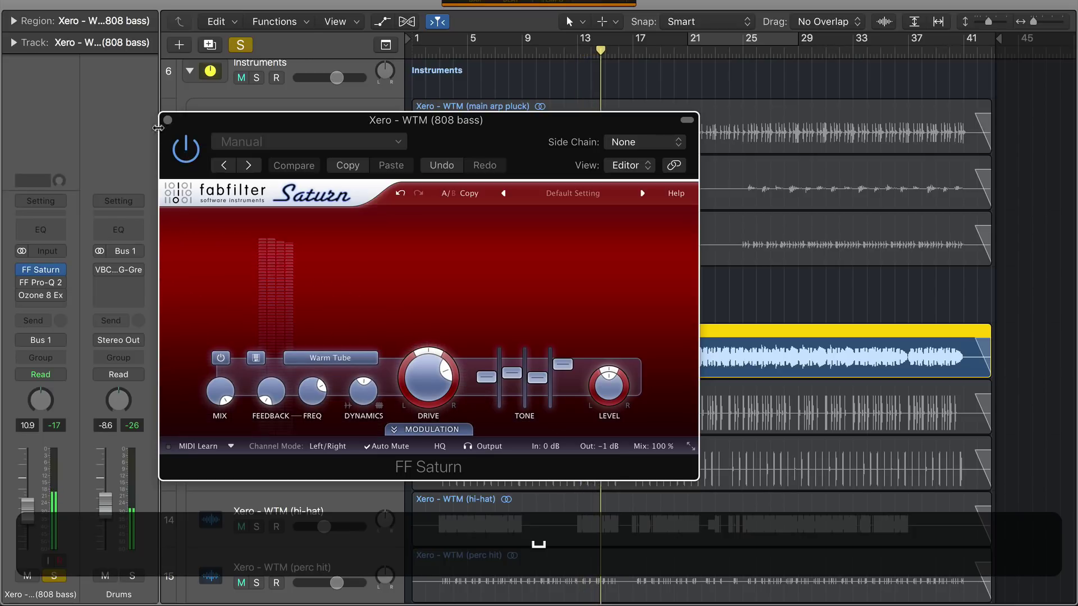
mouse_move(540, 372)
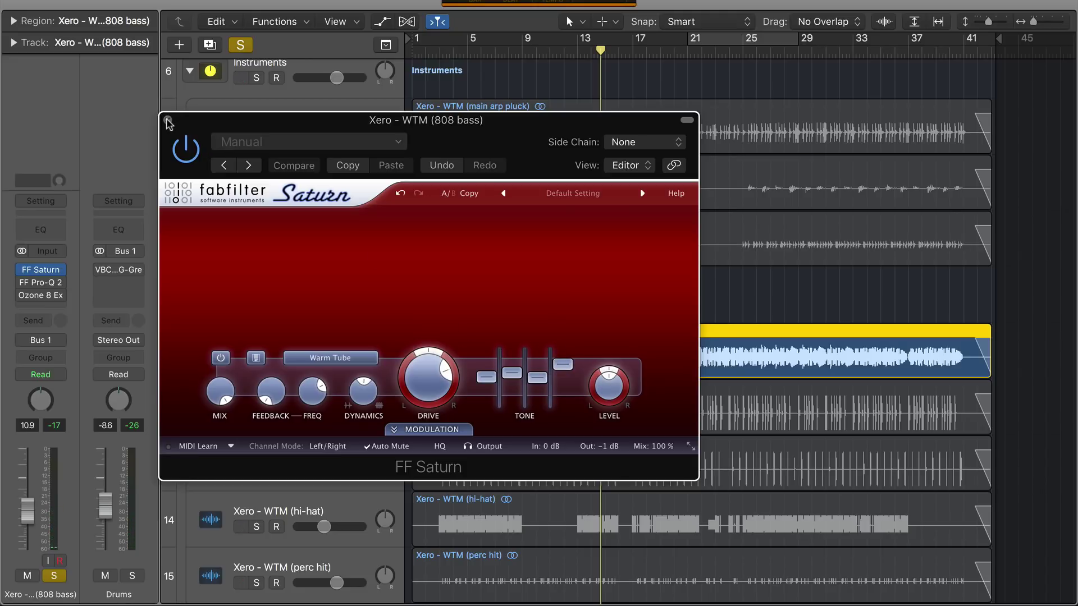
click(167, 120)
Enable FF Pro-Q 2 on the 808 bass track, examine its EQ curve and close the editor.
mouse_move(25, 283)
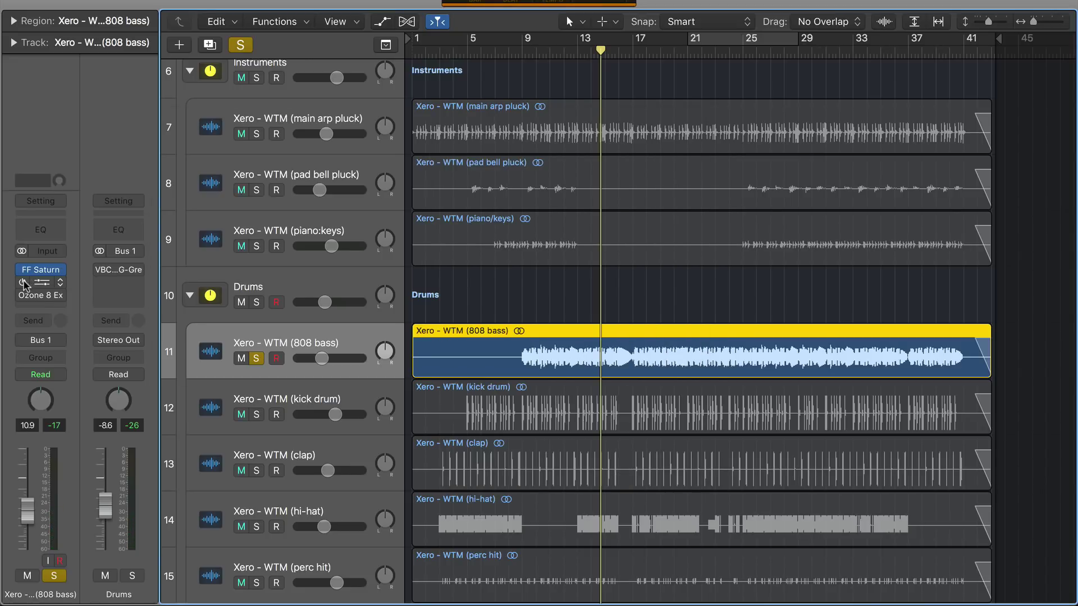
click(41, 283)
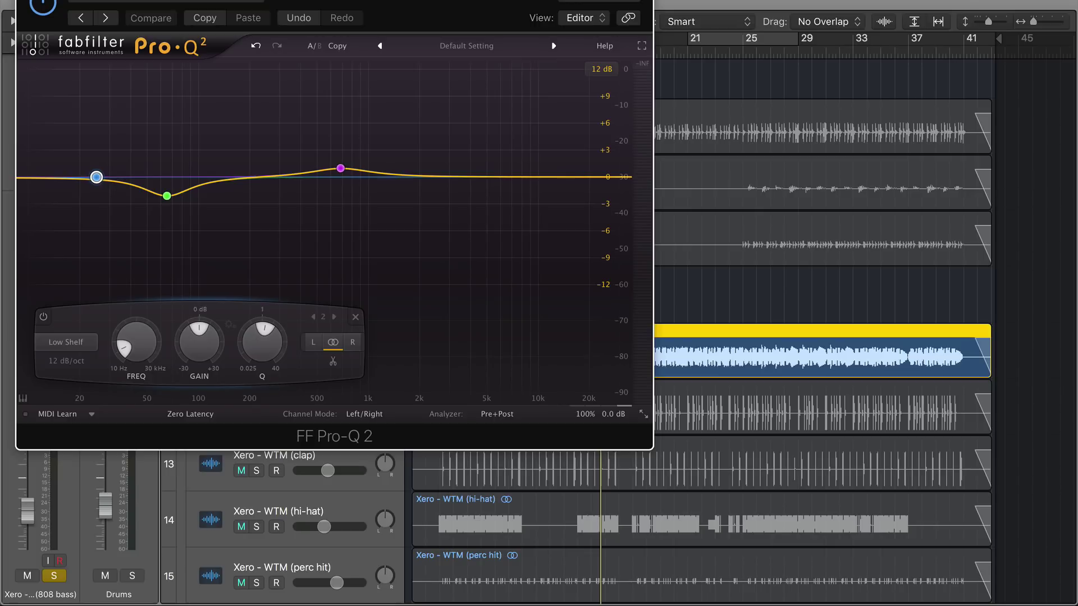
key(super+w)
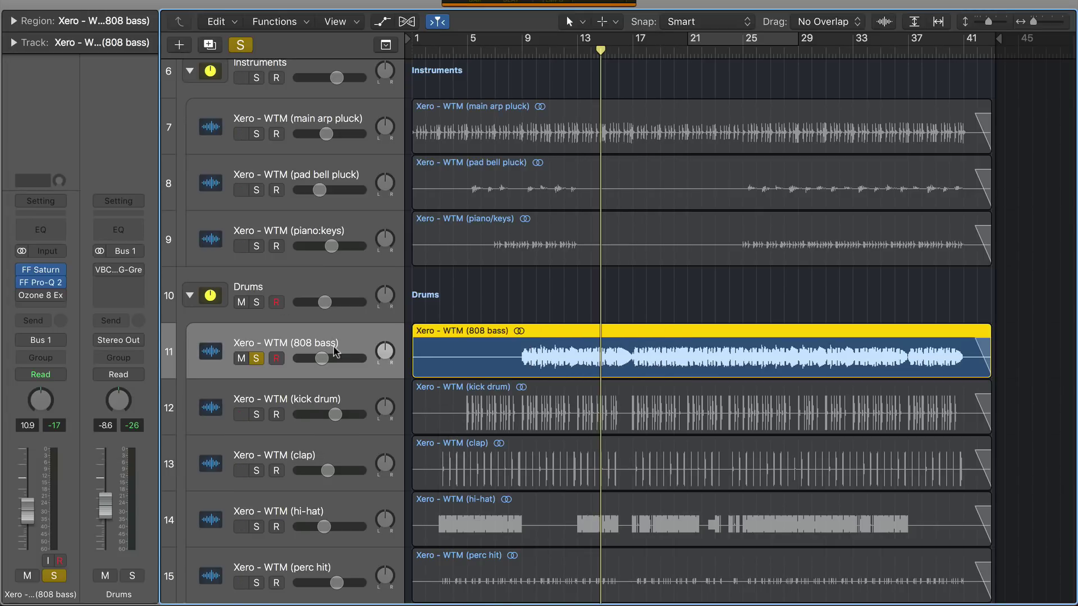
Examine the Ozone 8 Exciter band settings on the 808 bass track, enable the plug-in and close its editor.
click(281, 396)
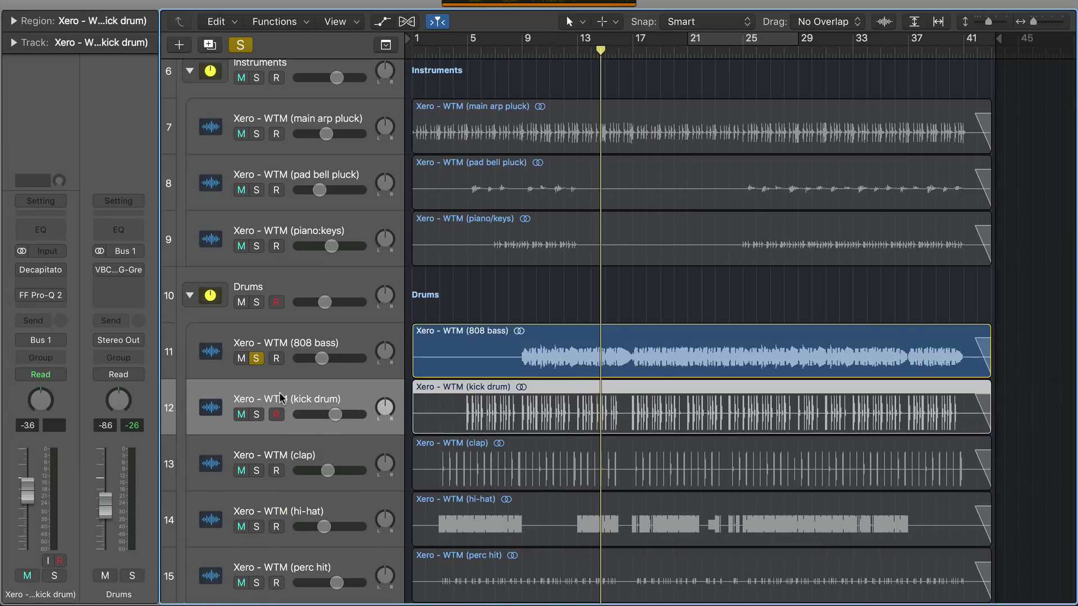
click(299, 338)
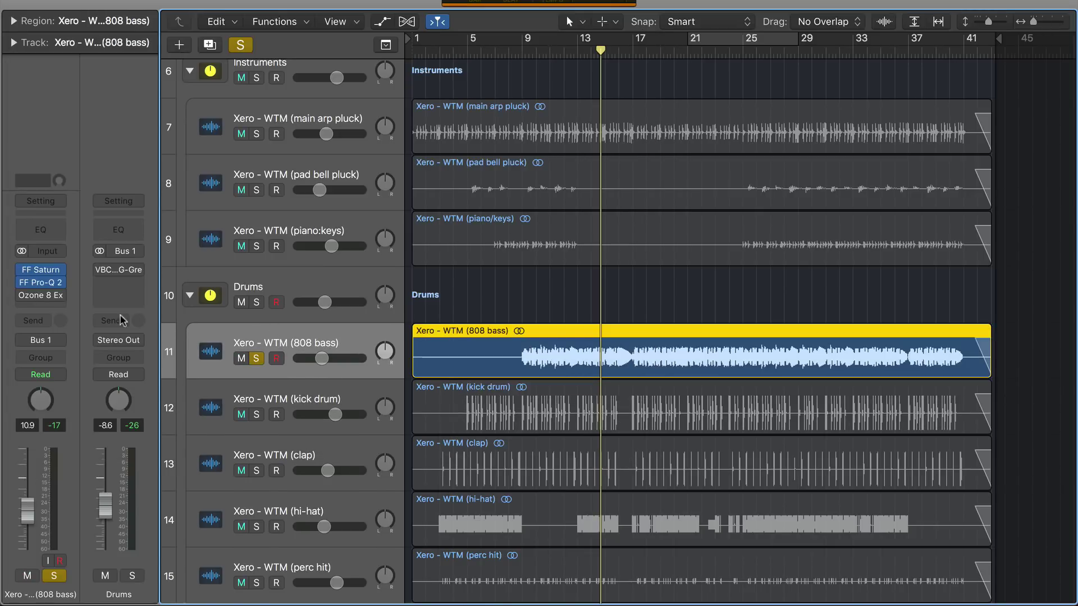
click(43, 297)
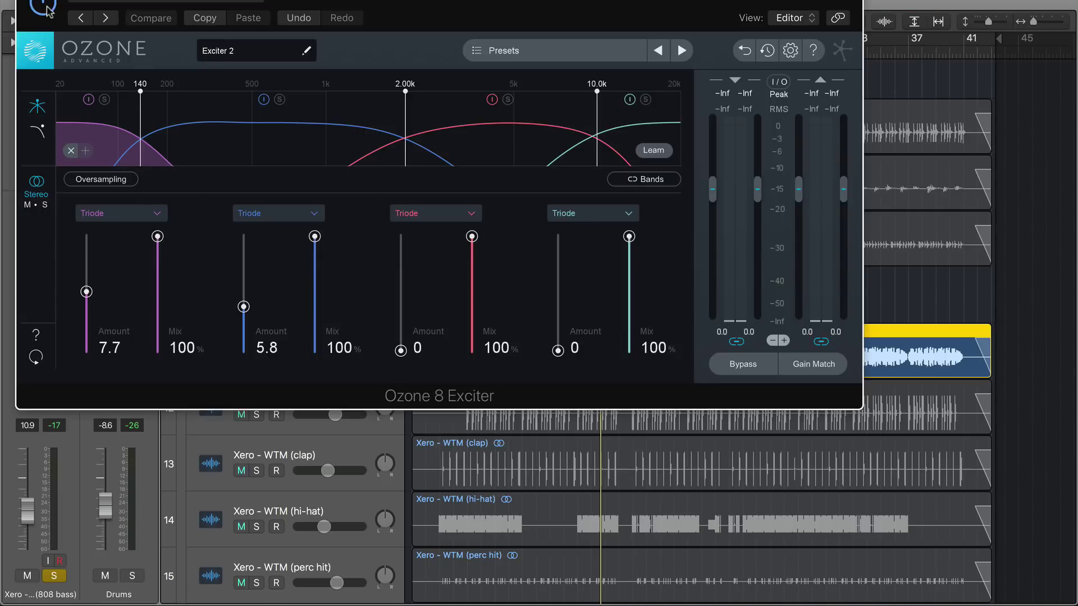
key(super+w)
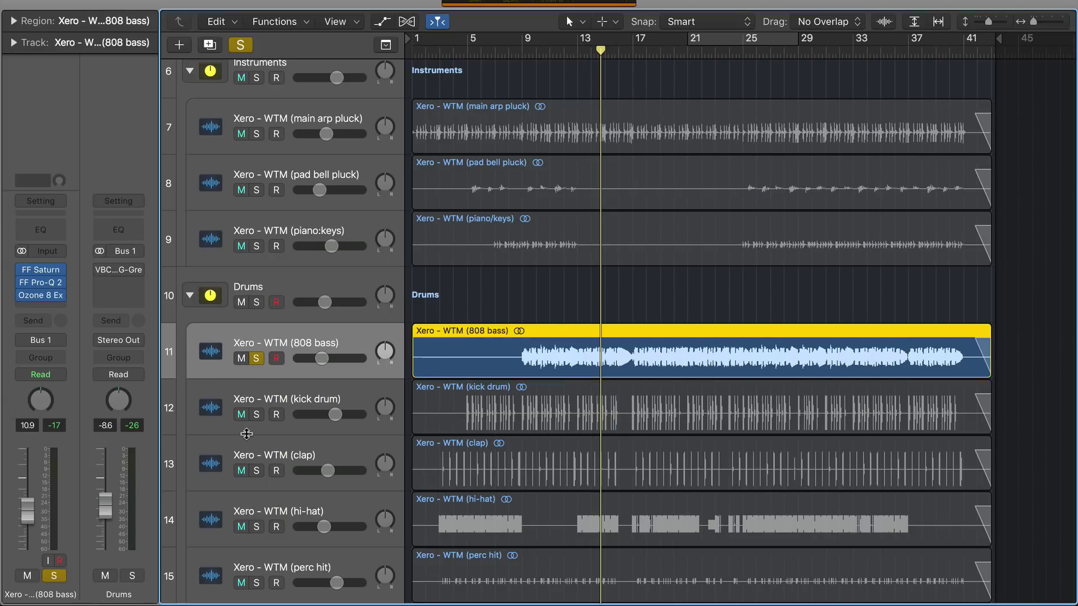
Select the kick drum track, open its Decapitator editor, and solo the track alongside the 808 bass.
click(273, 407)
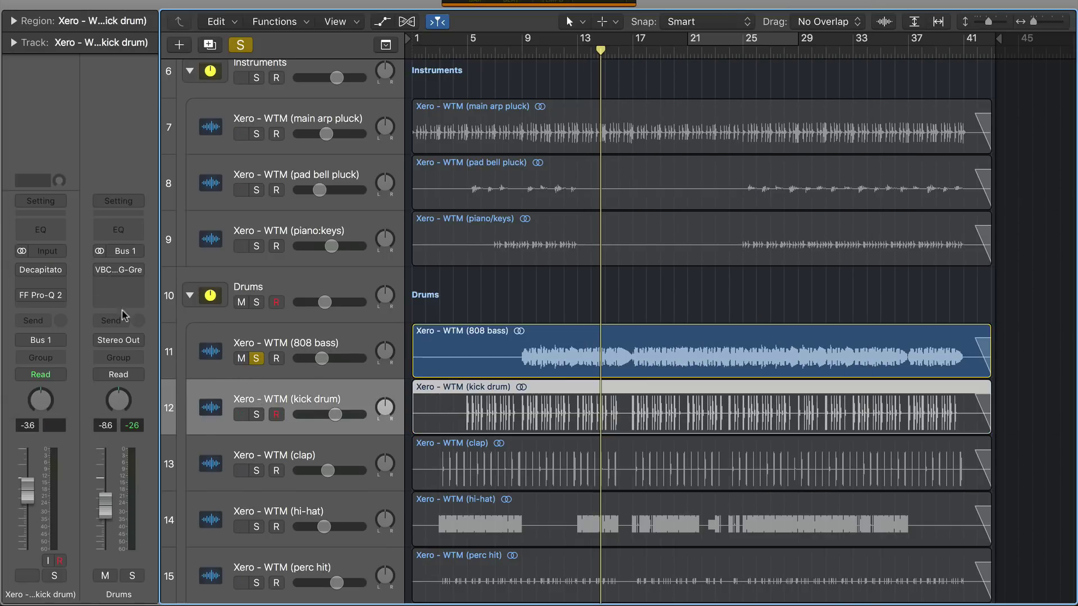
click(44, 273)
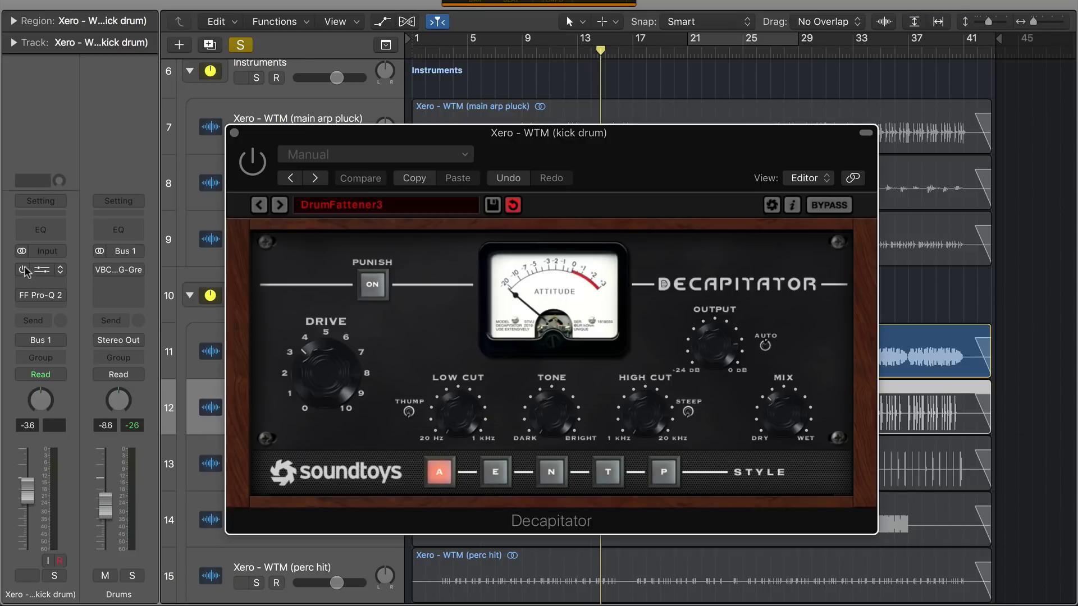
drag(253, 174, 240, 484)
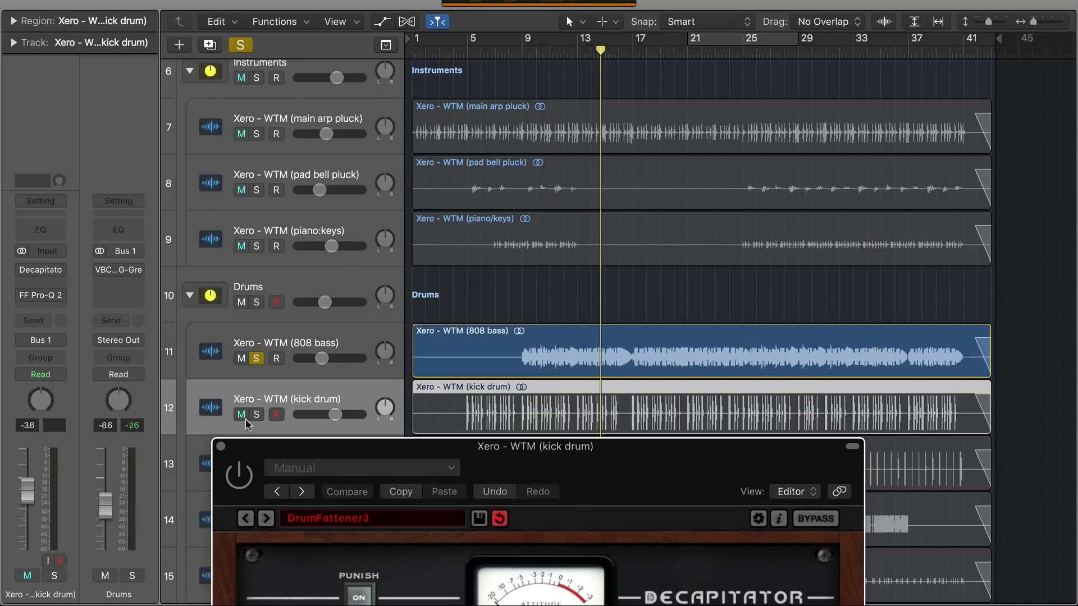
click(256, 415)
drag(308, 450, 225, 133)
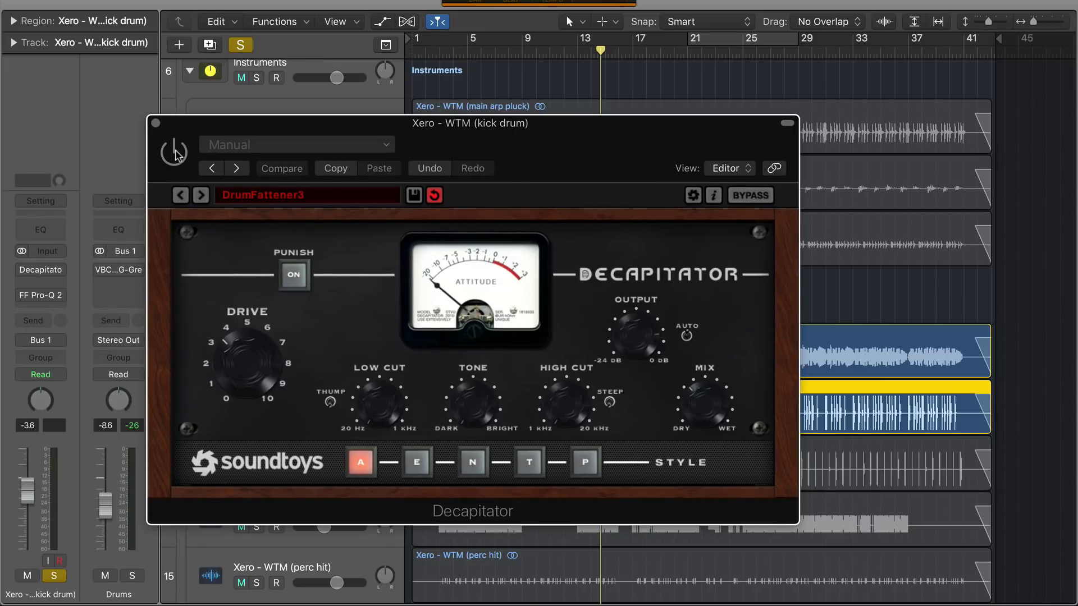
Play the kick drum with the bass, enable Decapitator with the DrumFattener3 preset to compare the sound, and close its editor.
key(space)
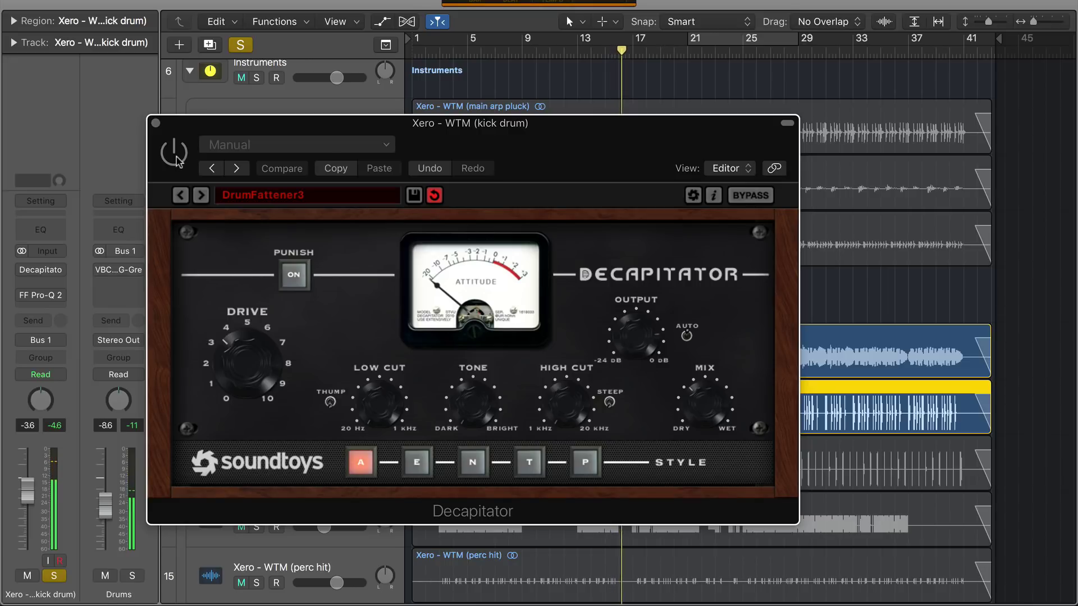
click(177, 159)
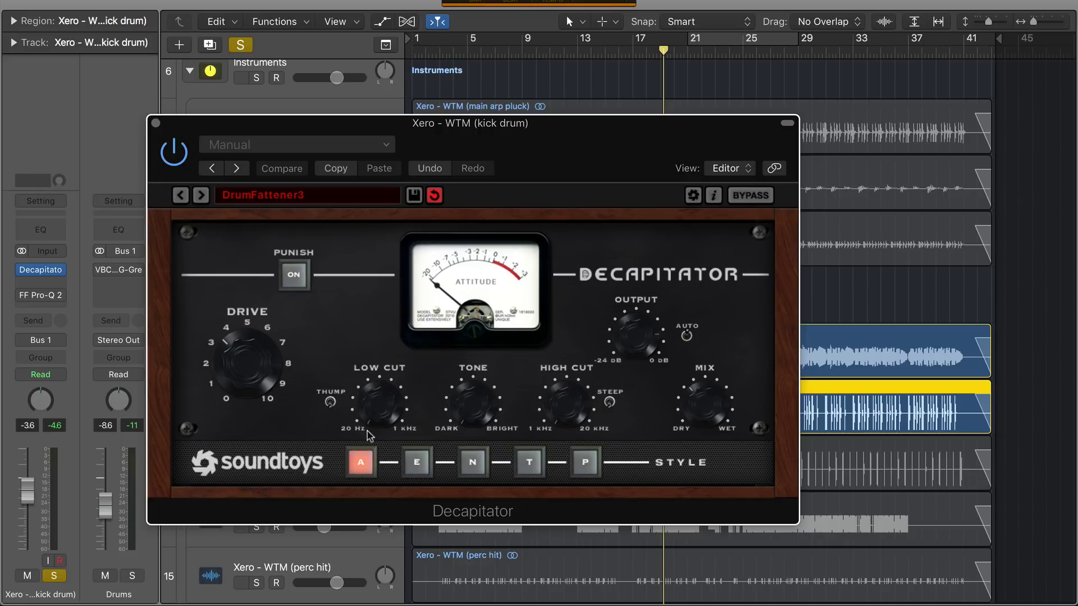
click(156, 123)
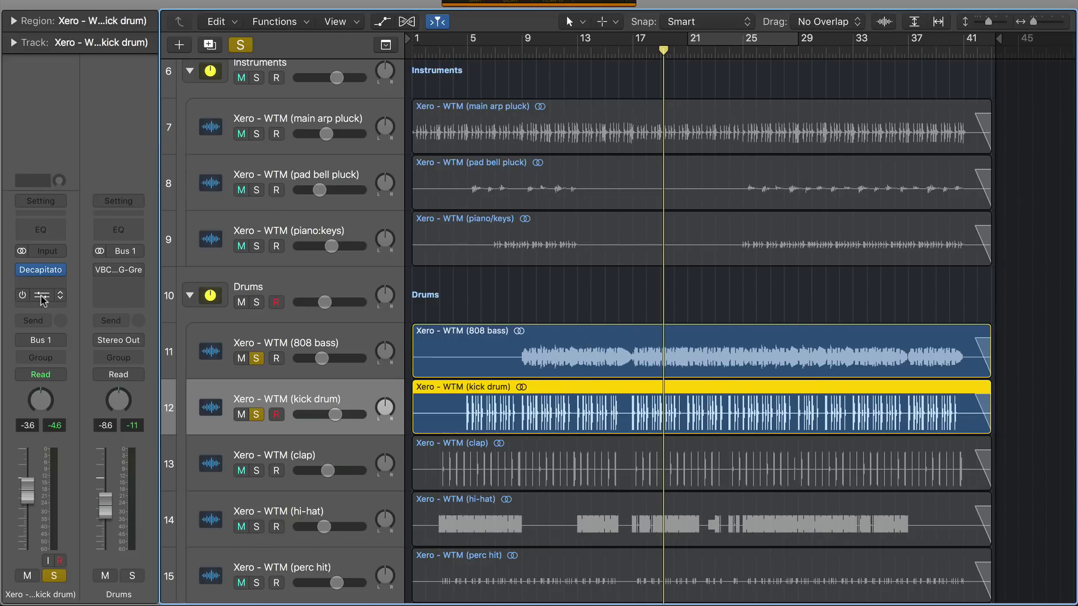
Examine the kick drum's FF Pro-Q 2 curve, close the editor, enable the EQ and play the kick with the 808 bass.
click(42, 295)
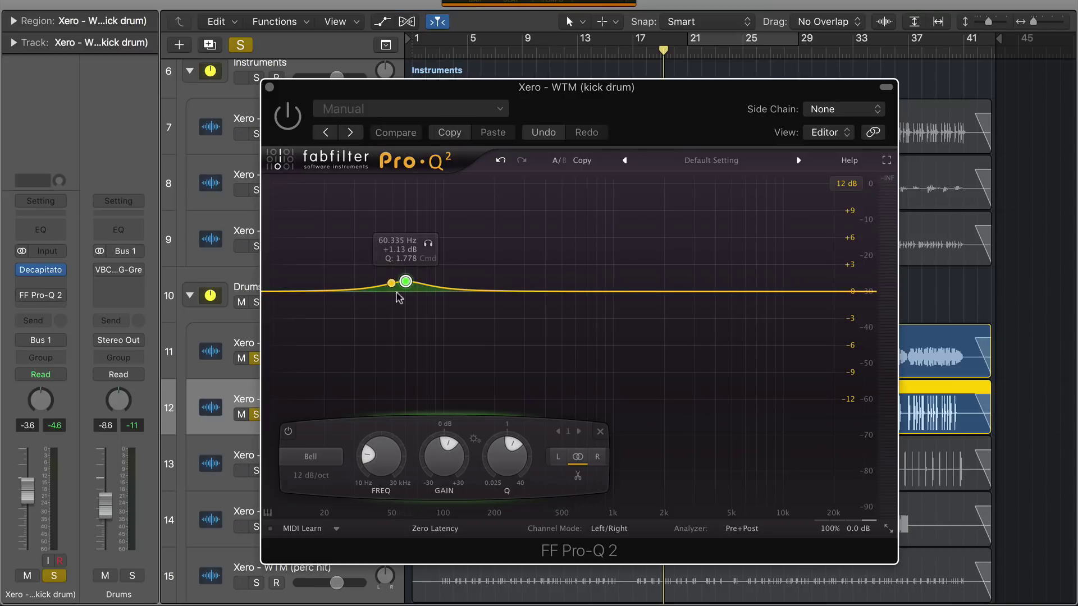
click(270, 87)
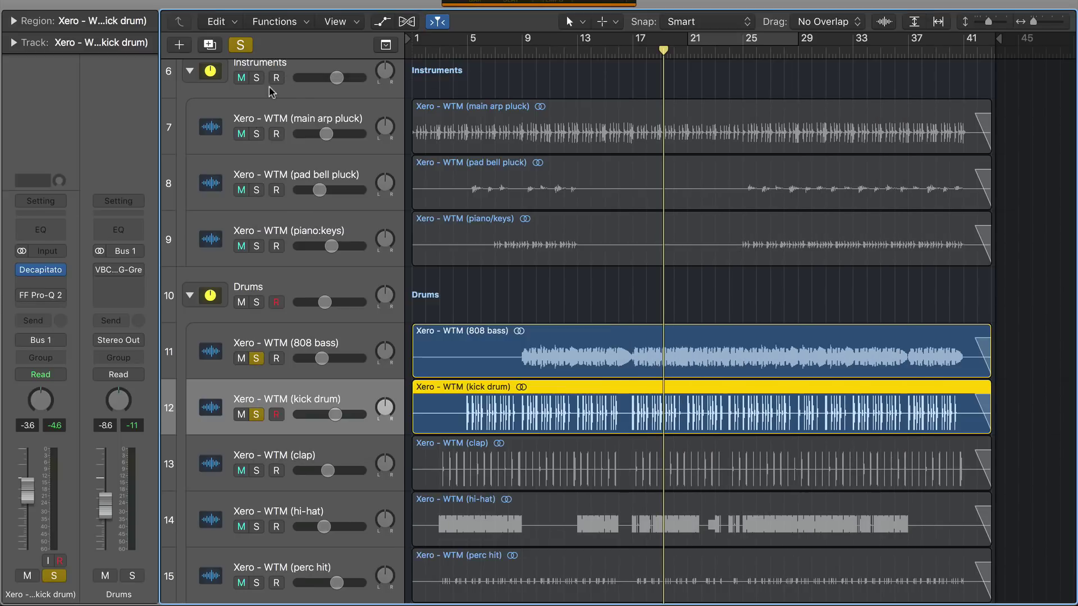
mouse_move(22, 298)
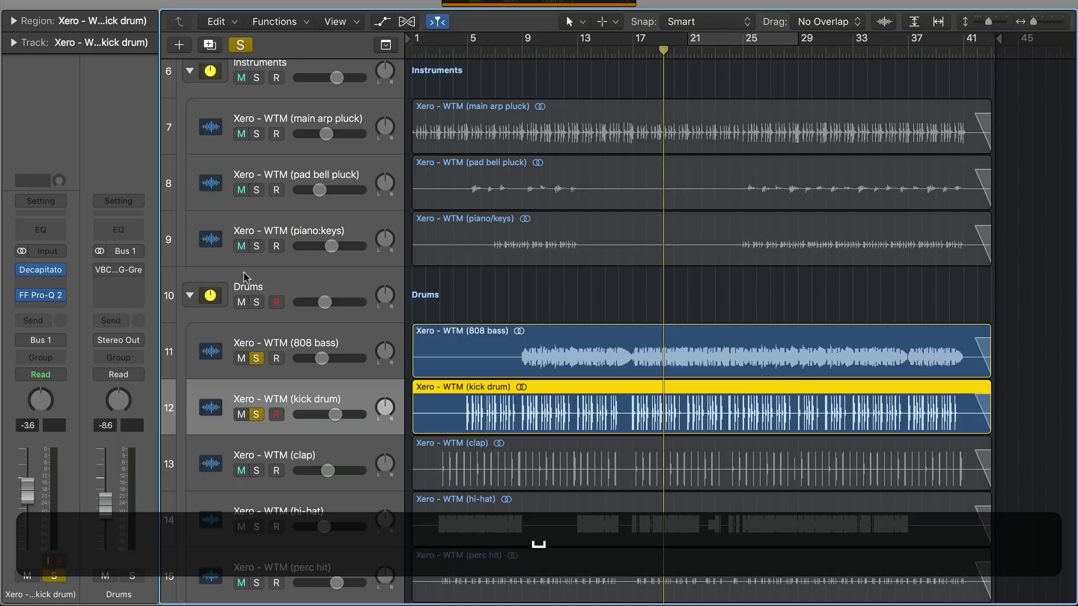
key(space)
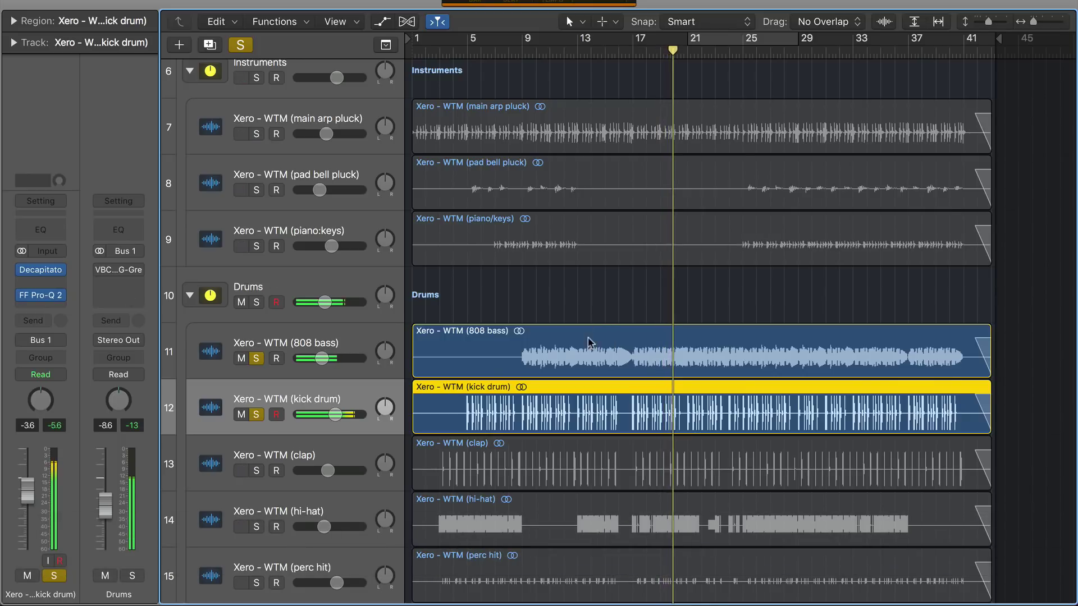
Select and solo the clap track alongside the 808 bass and kick drum, and play from about bar 4.
scroll(511, 303, down, 5)
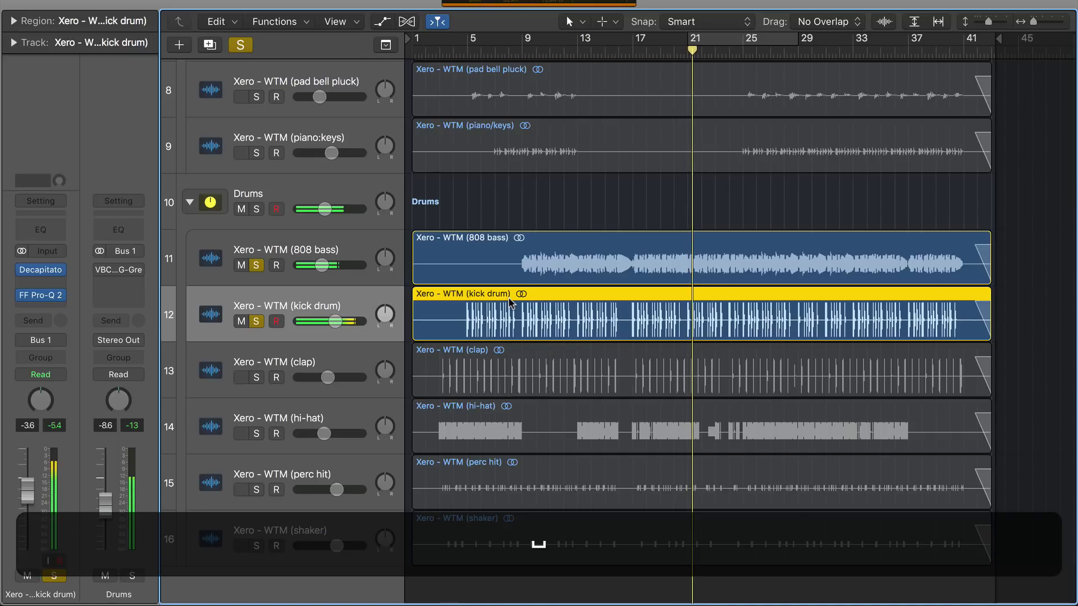
click(269, 361)
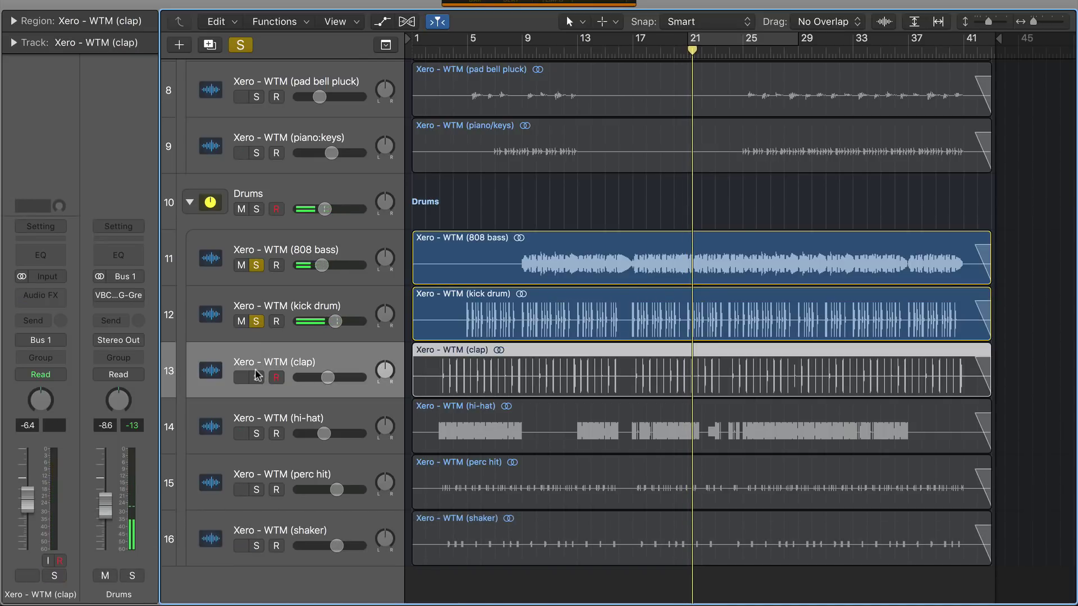
click(256, 378)
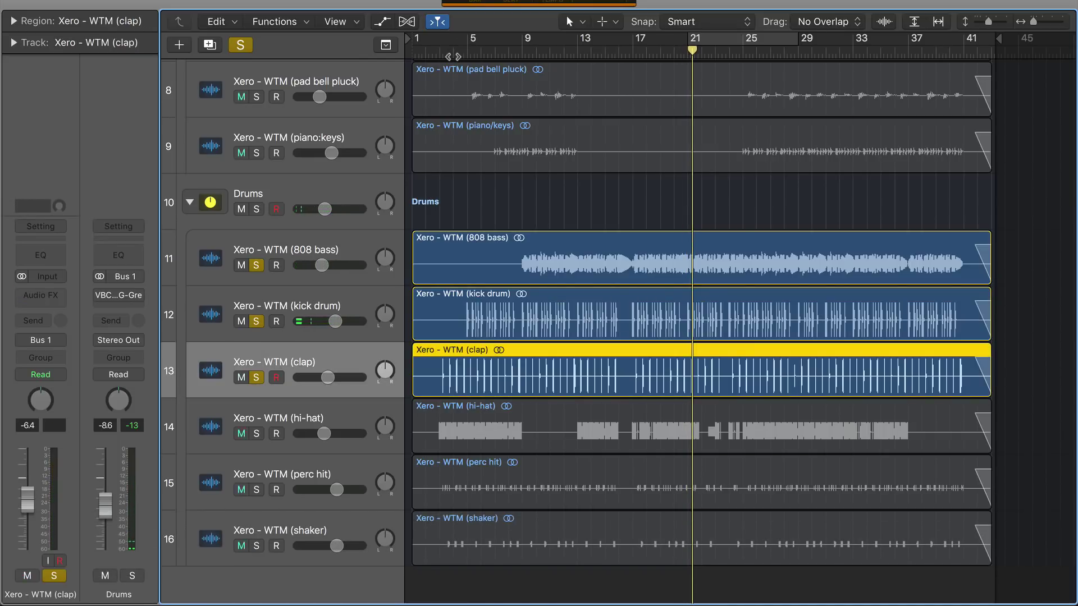
click(453, 55)
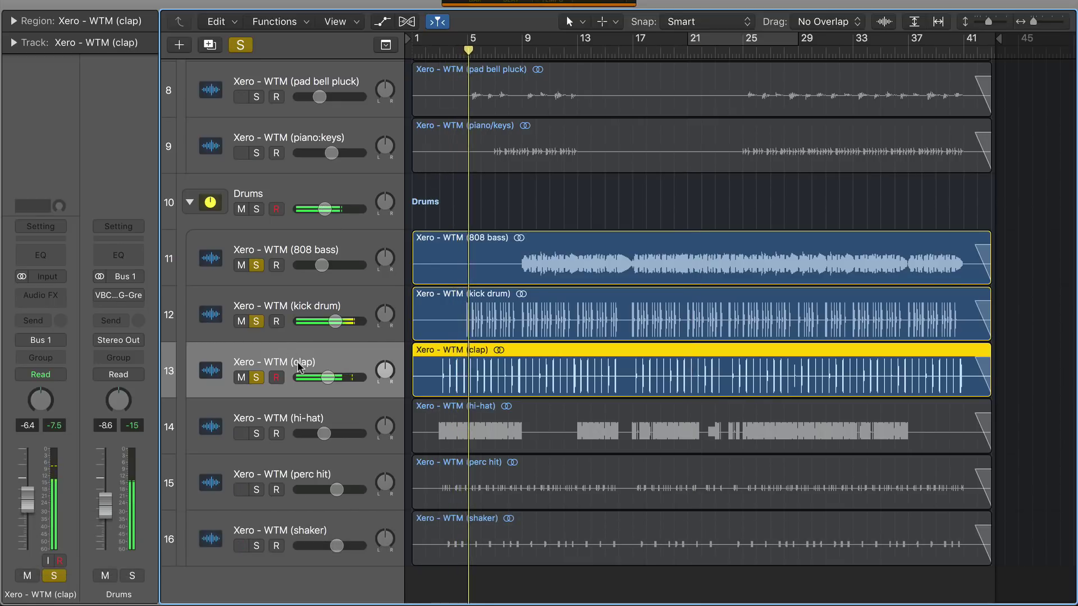
Open the VBC FG-Grey editor on the Drums bus, stop playback, and close the editor.
click(119, 297)
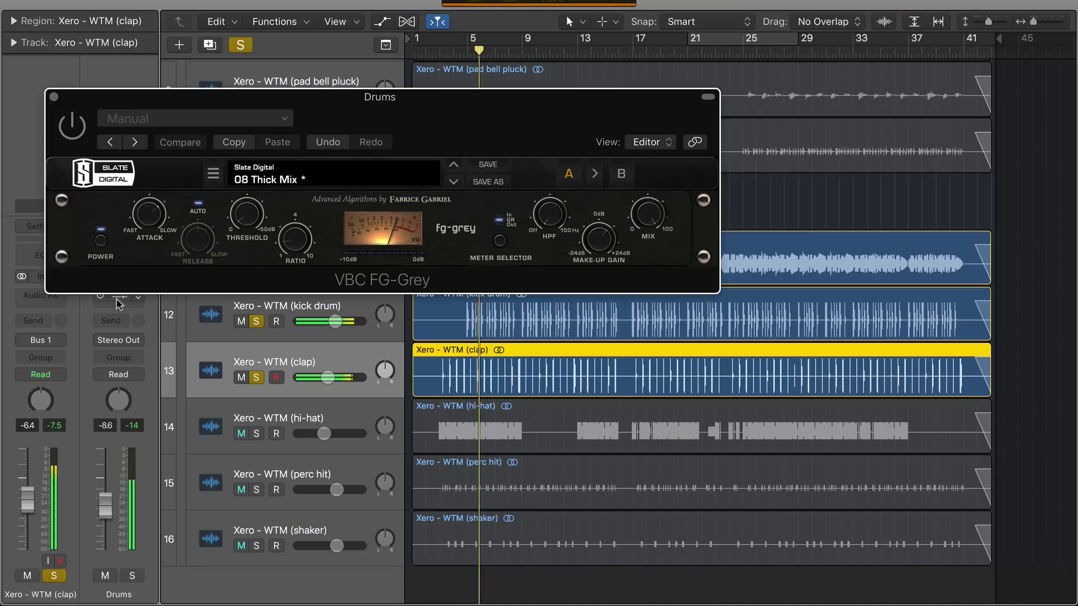
key(space)
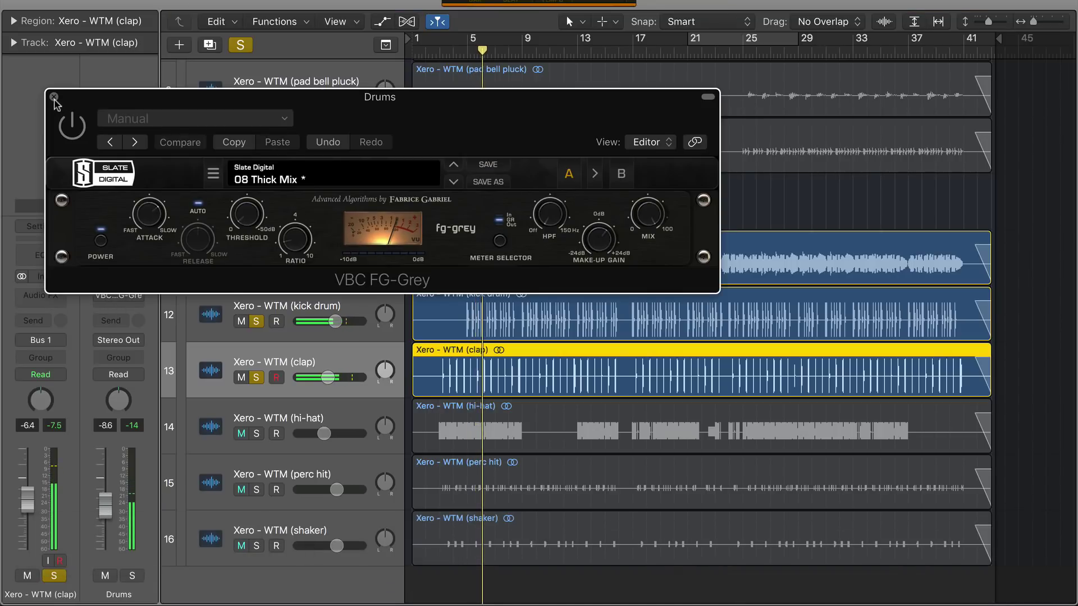
click(54, 96)
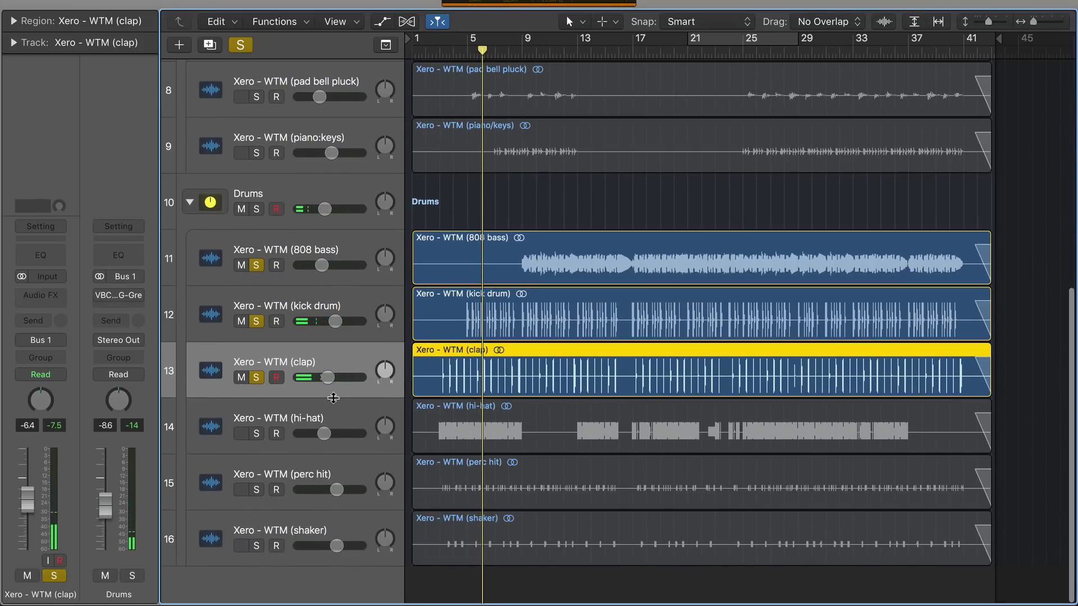
Solo the perc hit and shaker tracks and play them together with the 808 bass, kick drum and clap.
click(279, 419)
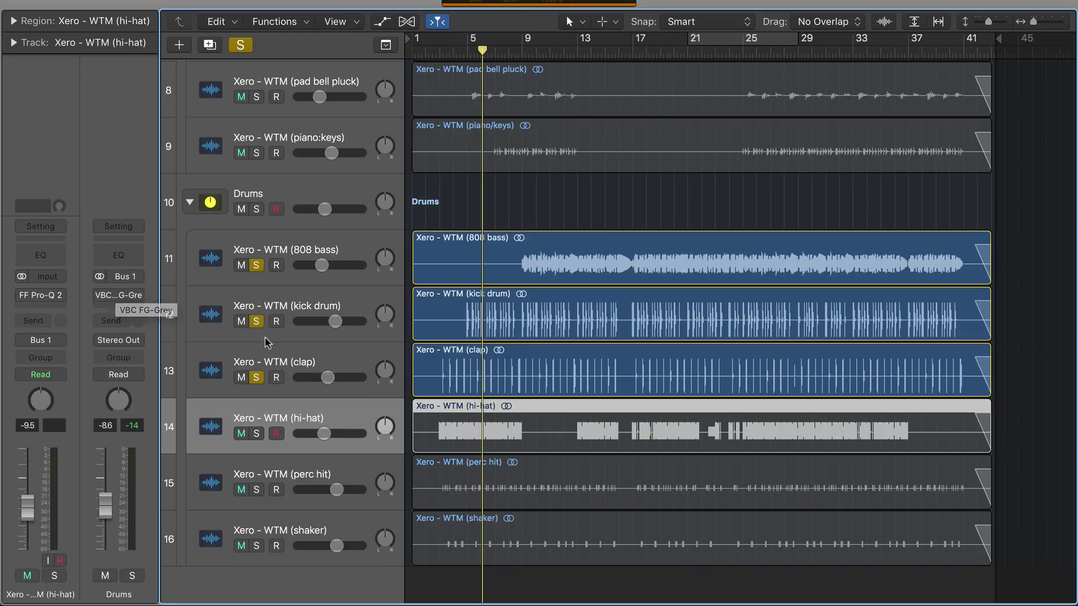
click(309, 467)
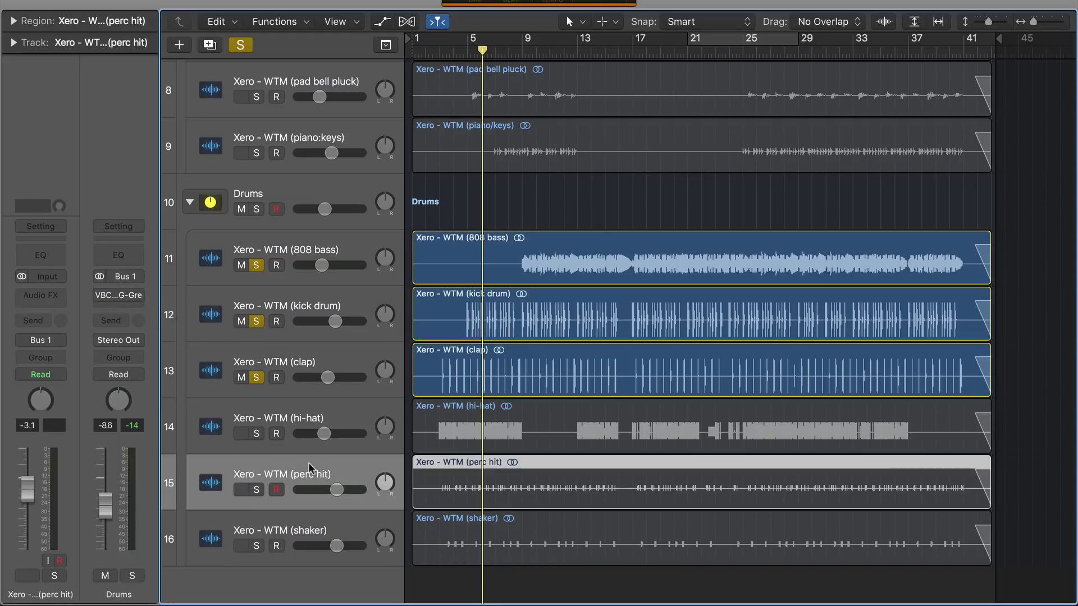
click(257, 492)
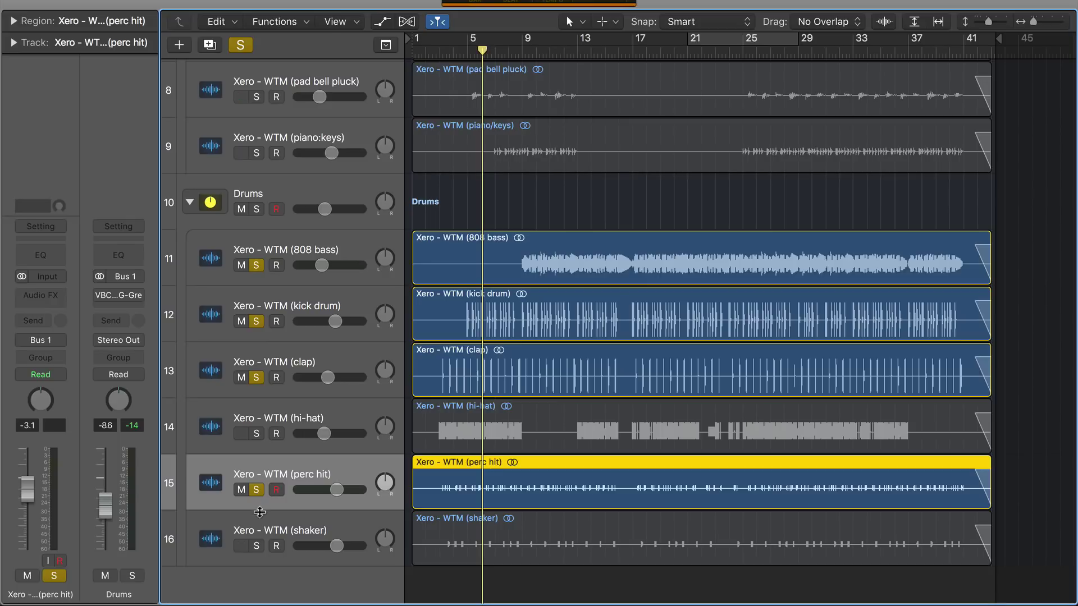
key(space)
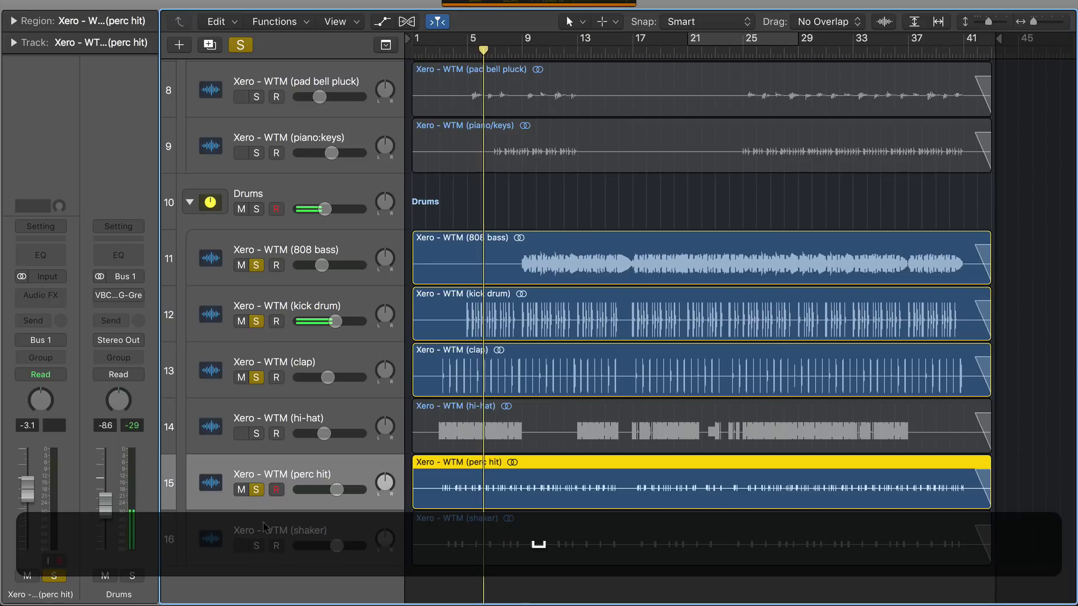
click(256, 546)
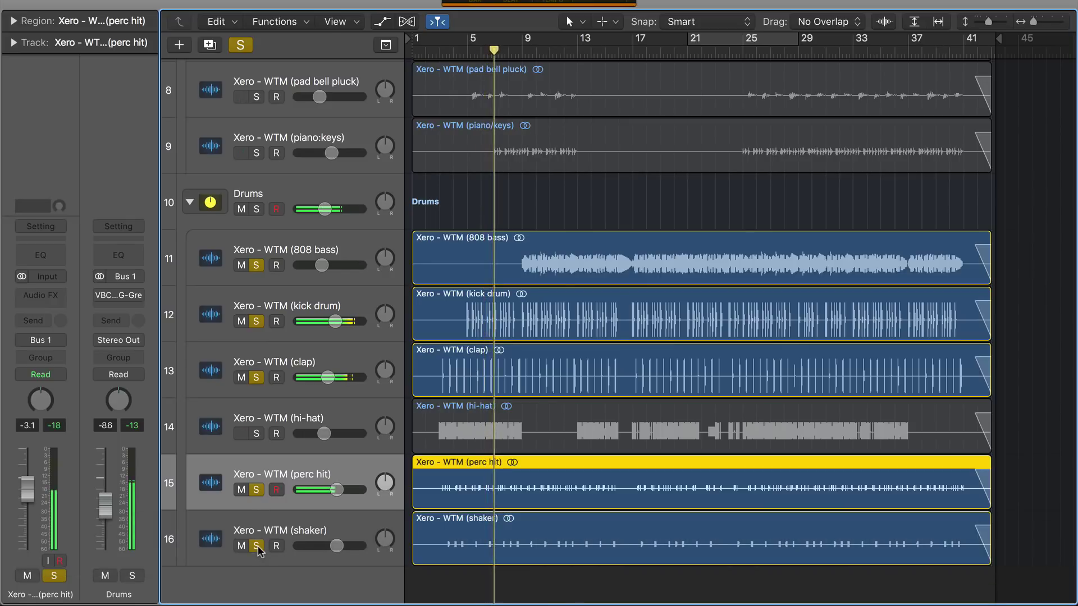
click(281, 539)
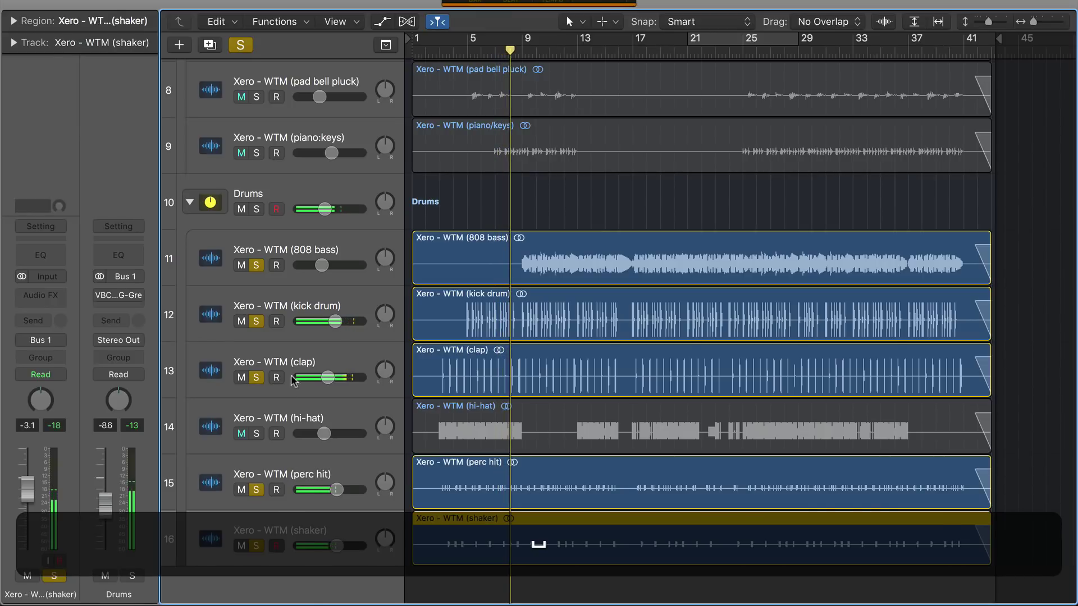
Solo the hi-hat track, enable and examine its FF Pro-Q 2 EQ, close the editor and play the drums.
click(256, 433)
click(270, 417)
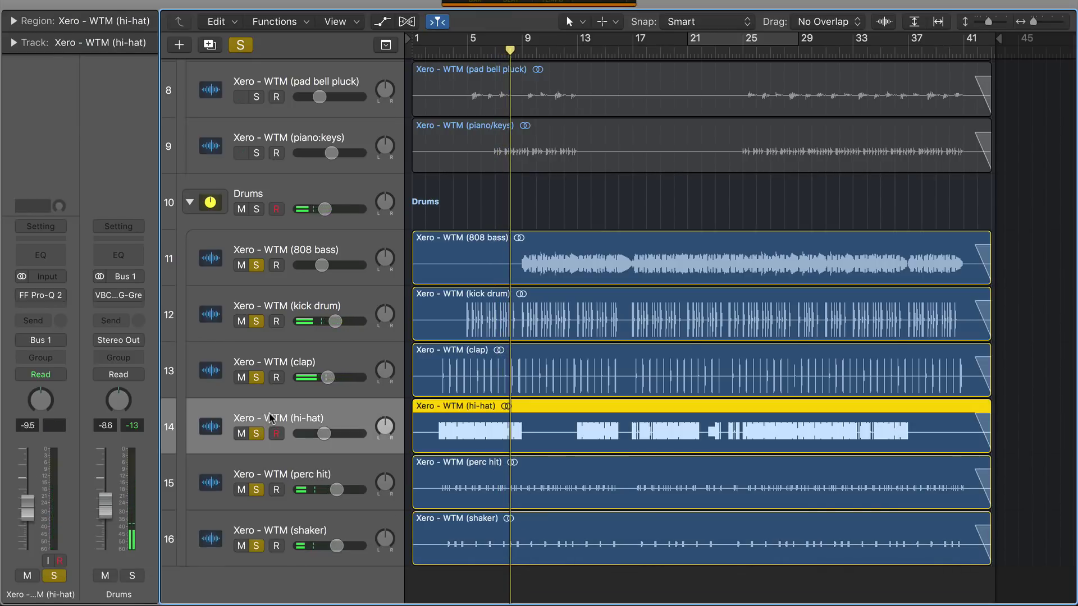
mouse_move(40, 300)
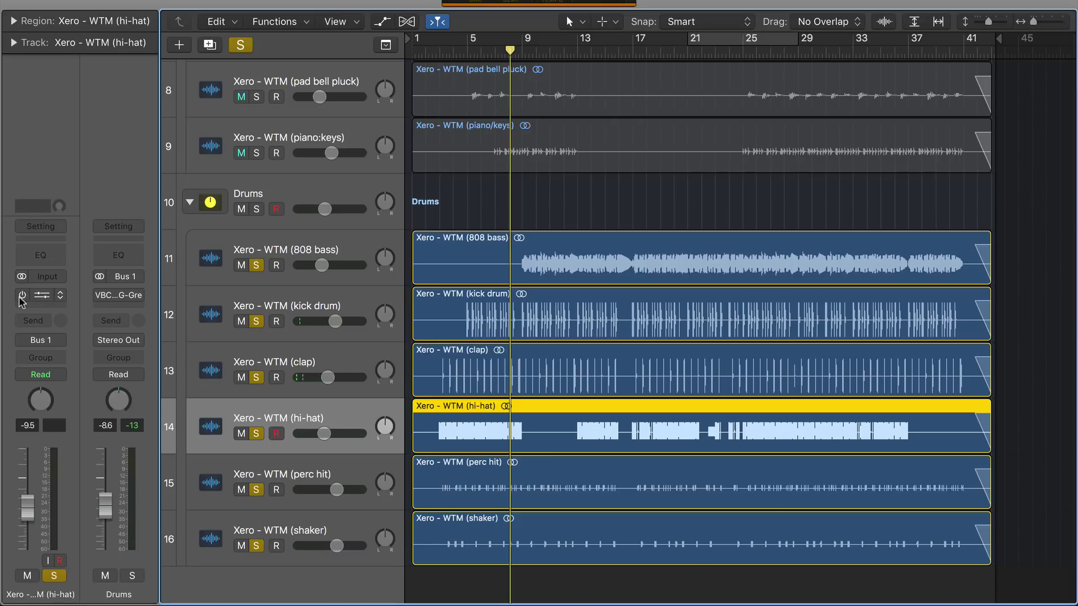
click(40, 301)
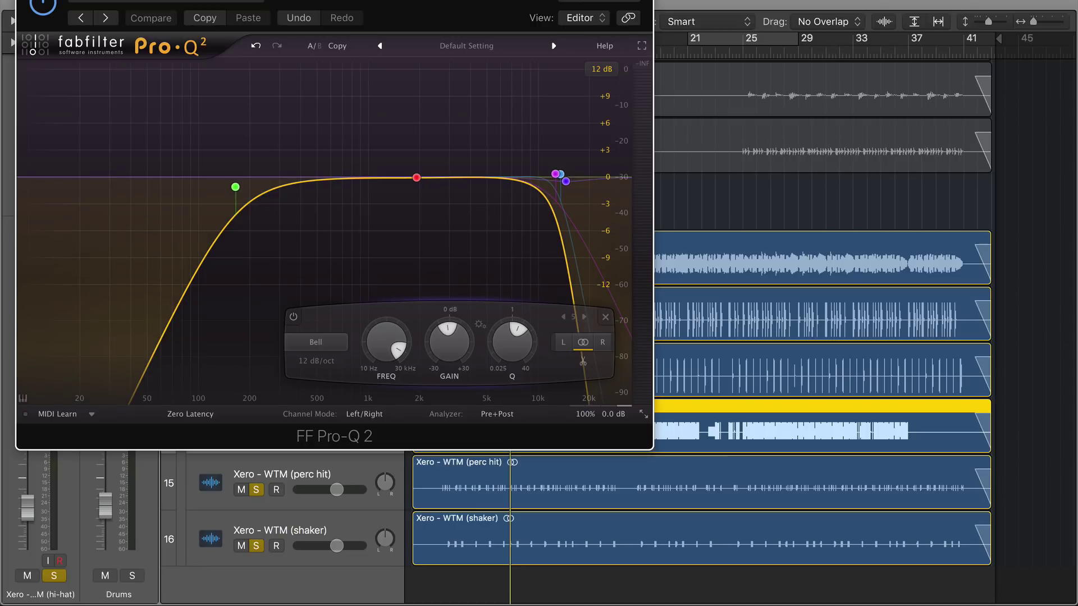
key(super+w)
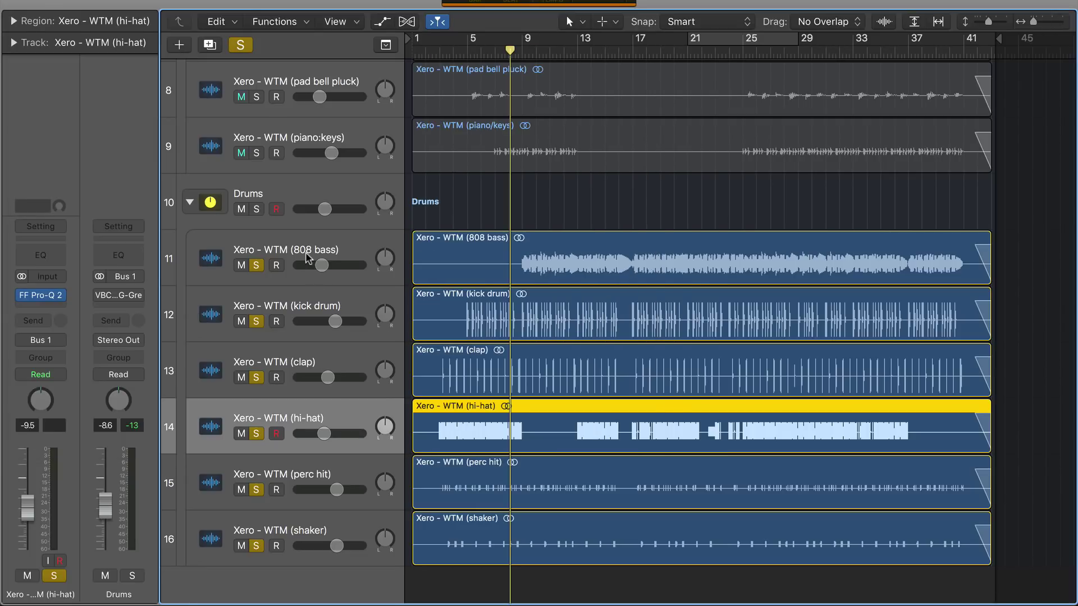
key(space)
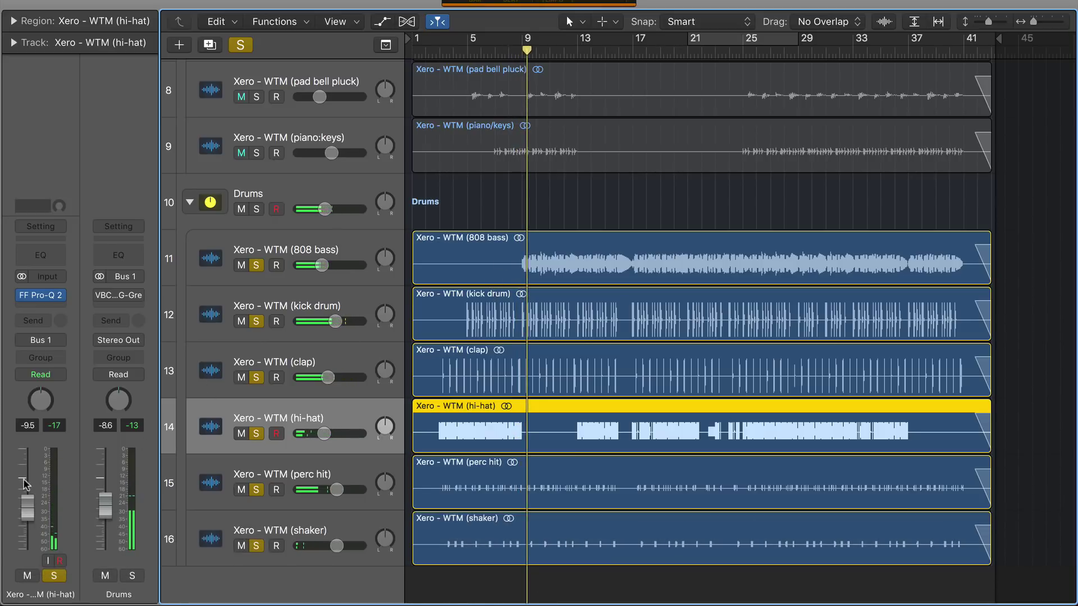
Look over the channel strips of the clap, kick drum and hi-hat tracks in turn.
click(253, 362)
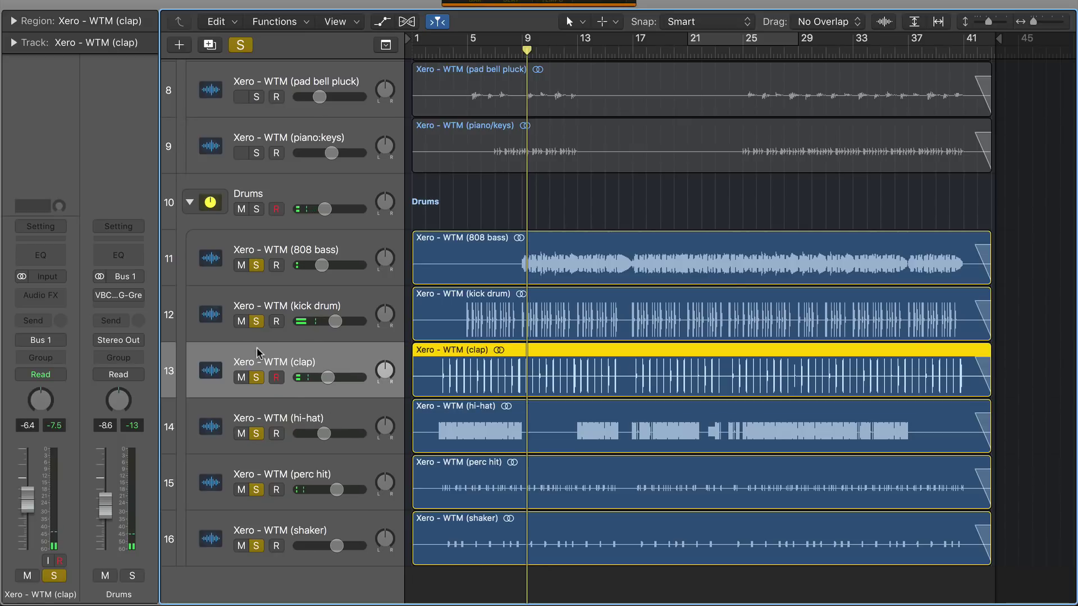
click(284, 313)
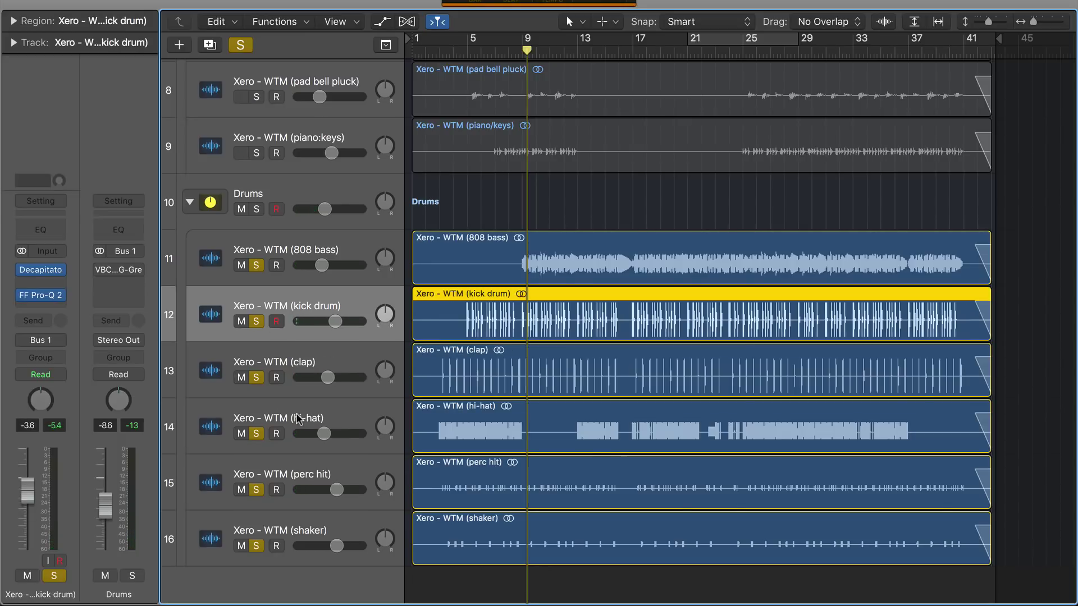
click(296, 417)
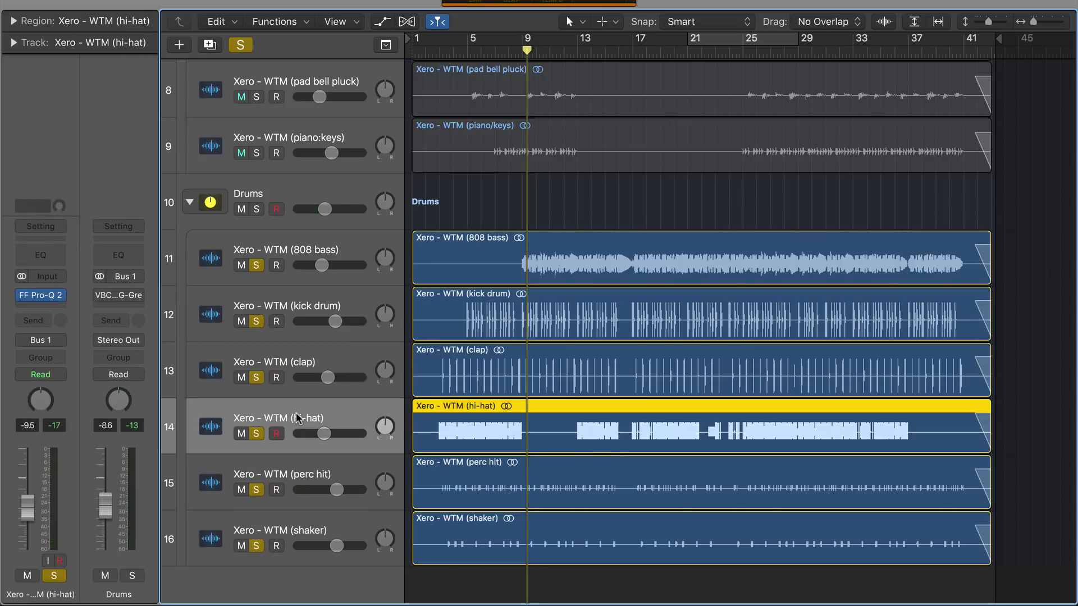
Select the Drums stack, open its VBC FG-Grey editor and move the window clear of the Drums track.
click(289, 189)
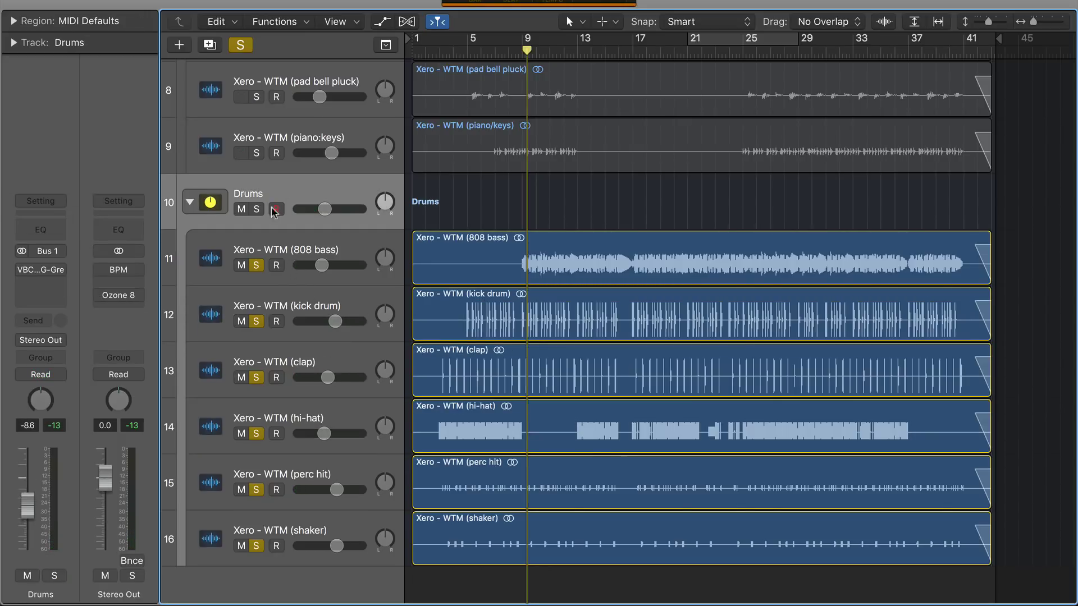
click(41, 271)
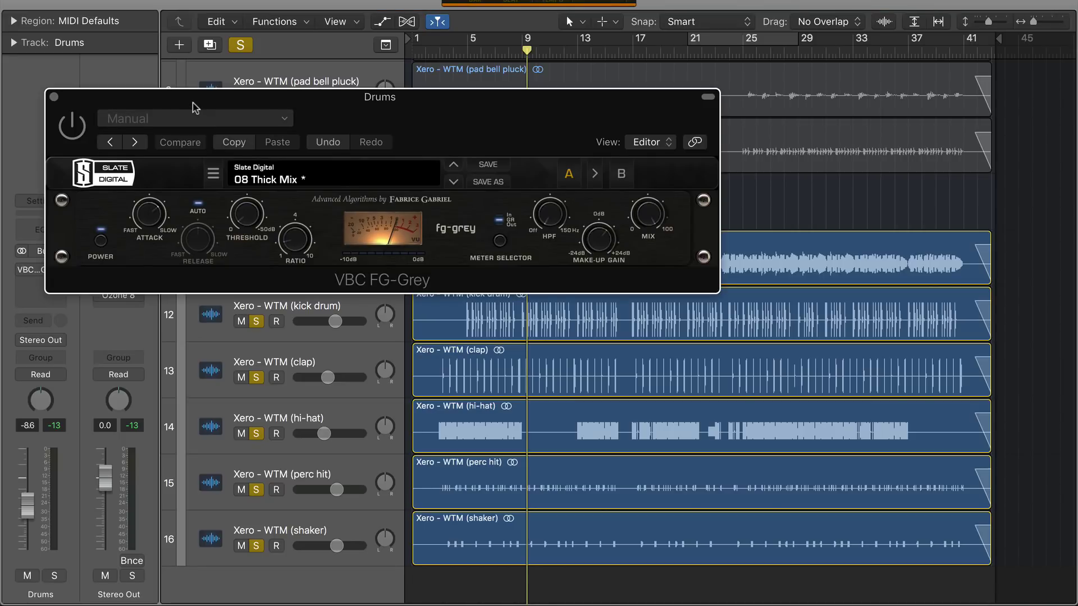
drag(200, 117, 290, 371)
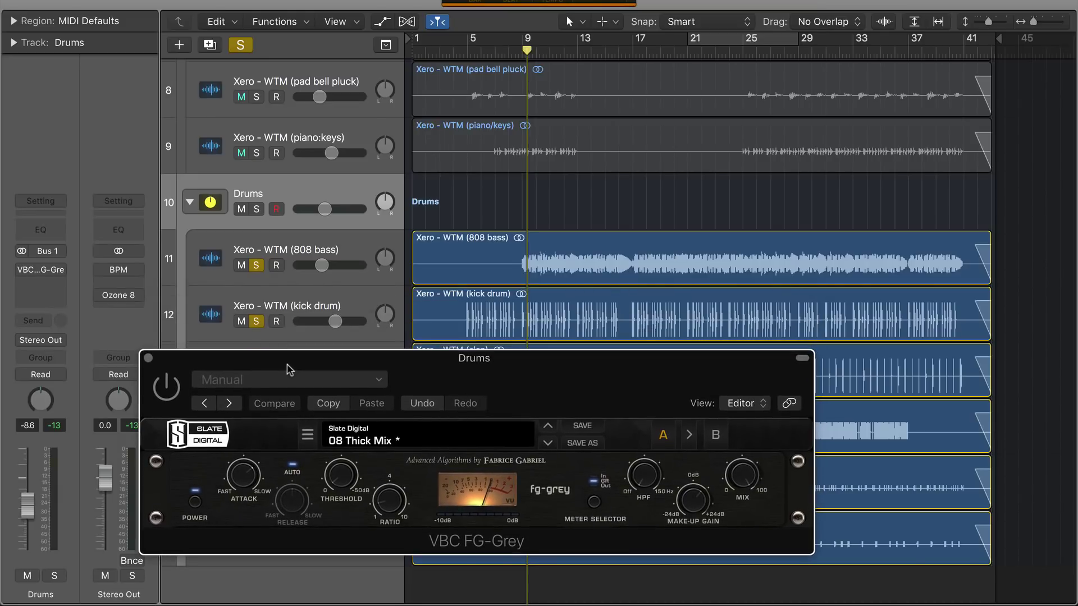
click(256, 210)
click(257, 210)
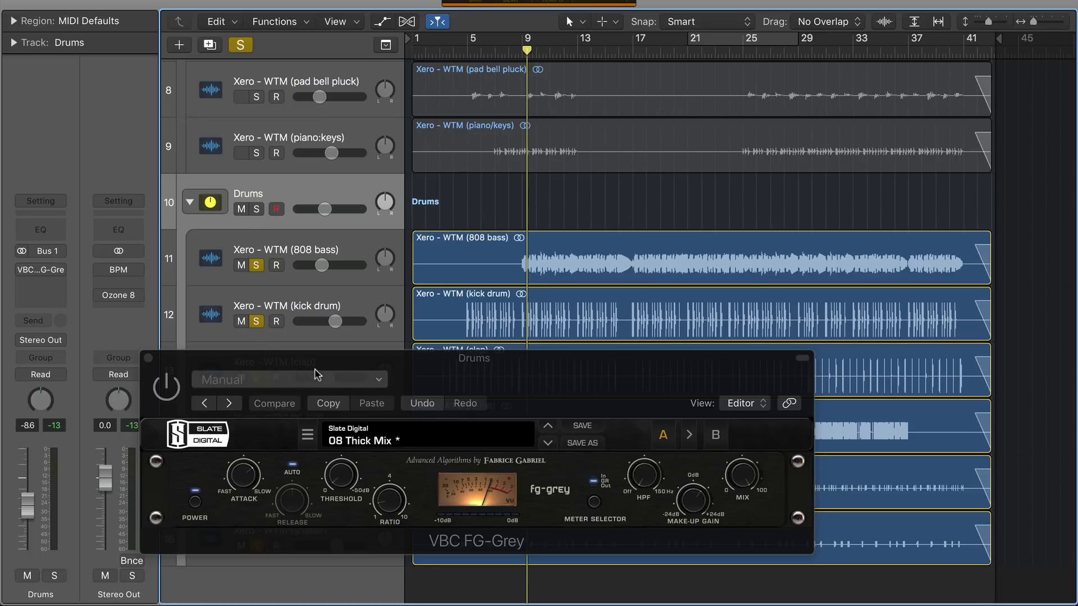
drag(247, 396, 227, 323)
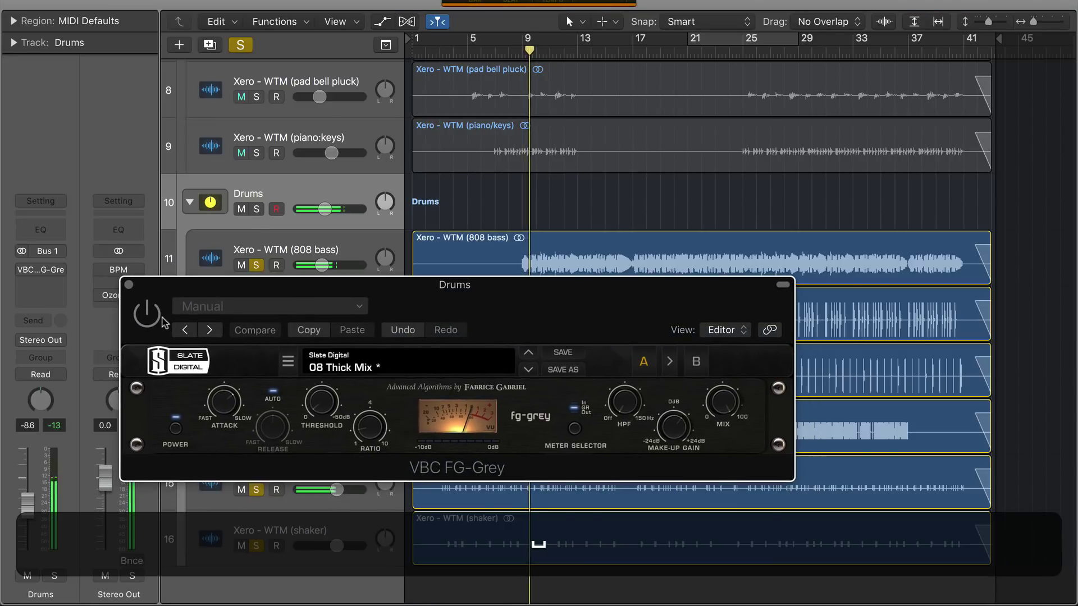
Enable VBC FG-Grey with the 08 Thick Mix preset while playing the drums, examine its threshold and ratio, and close its editor.
key(space)
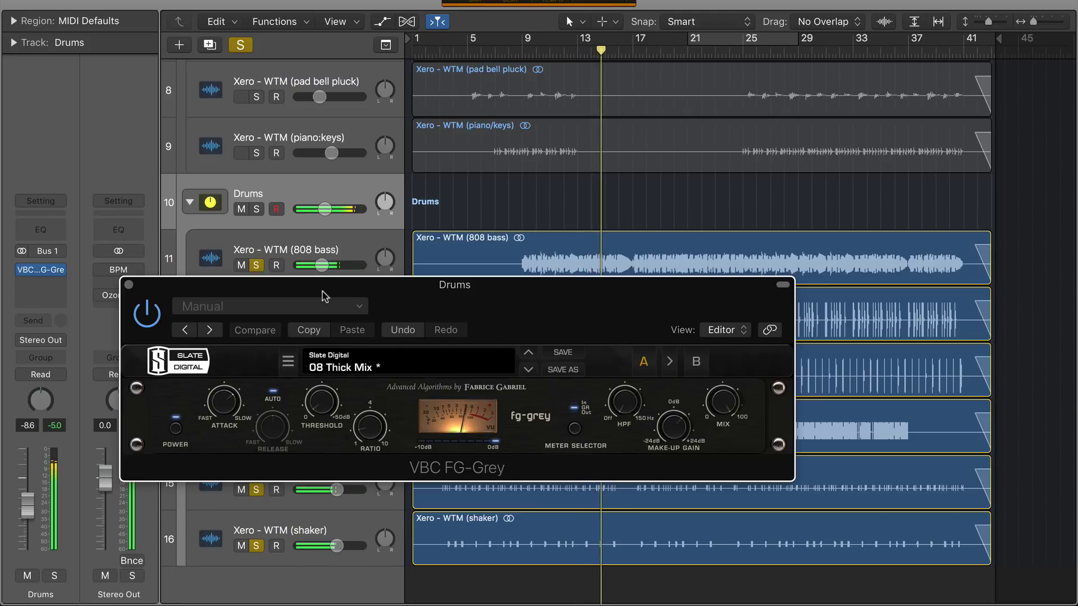
key(space)
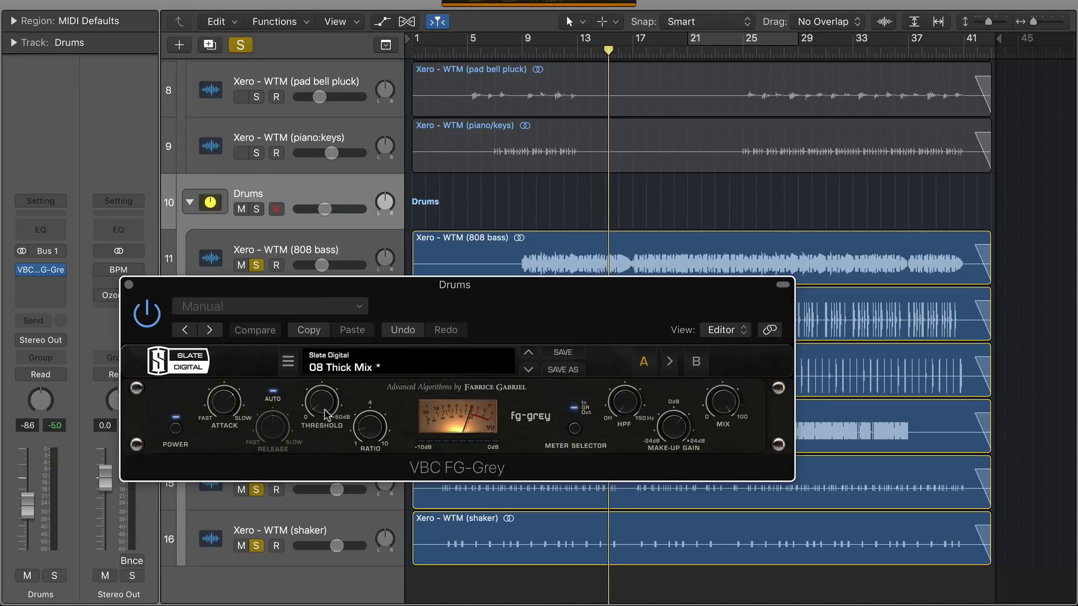
mouse_move(367, 432)
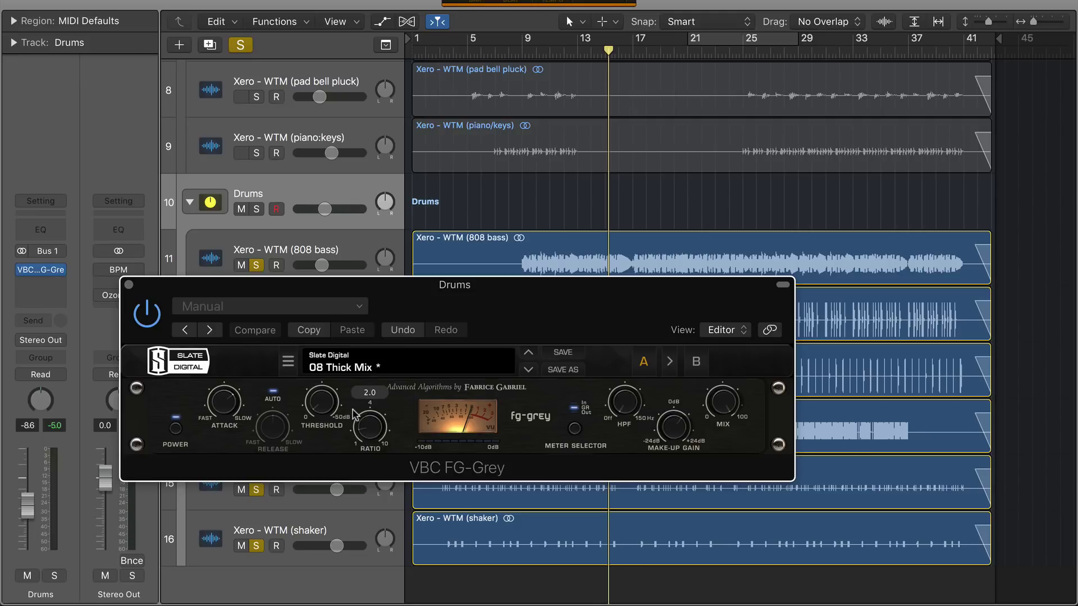
mouse_move(325, 413)
key(space)
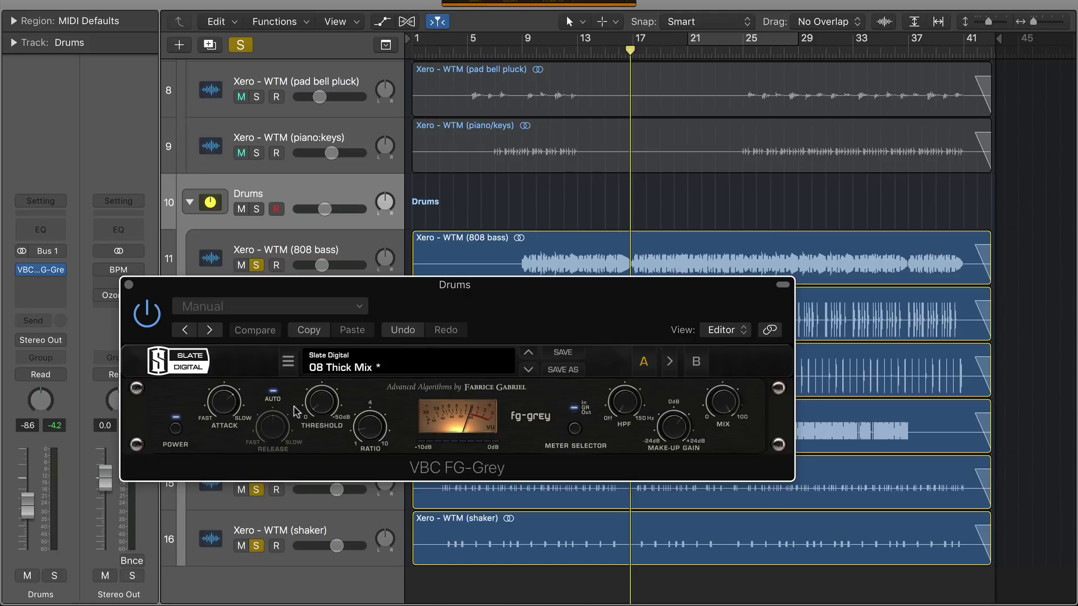
click(128, 286)
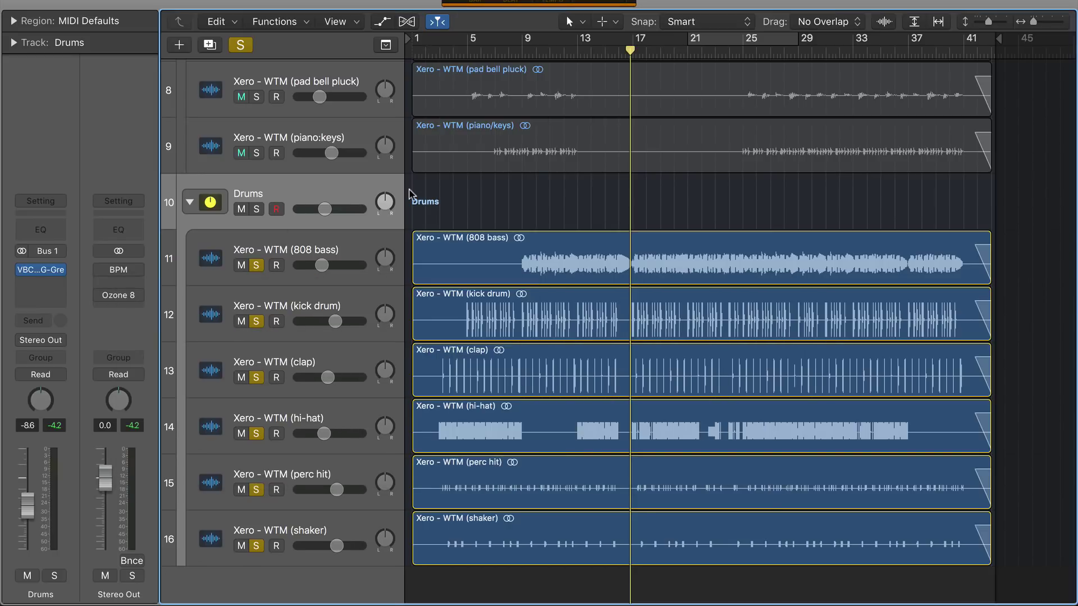
Solo the arp pluck, bell pluck and piano tracks alongside the drums, and play the beat from around bars 7 and 17.
scroll(268, 180, up, 3)
drag(257, 175, 264, 290)
click(496, 51)
key(space)
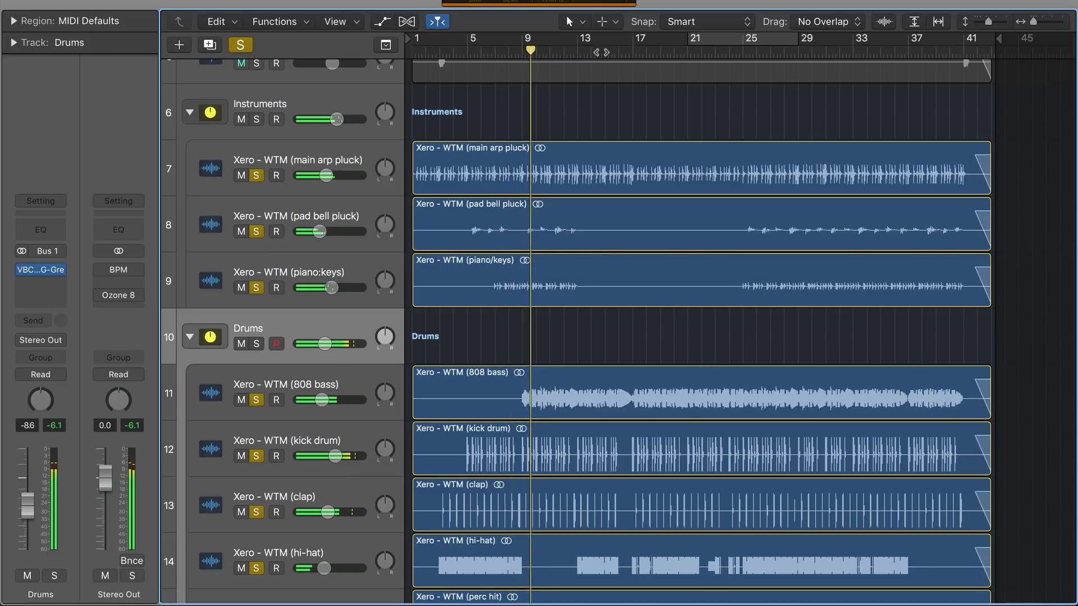
click(635, 50)
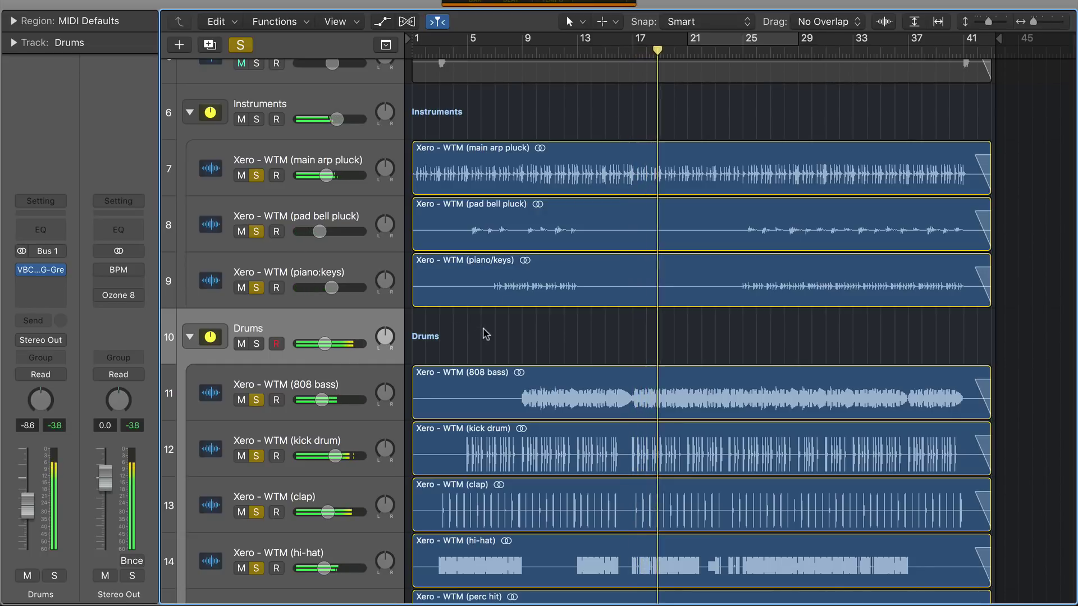
key(space)
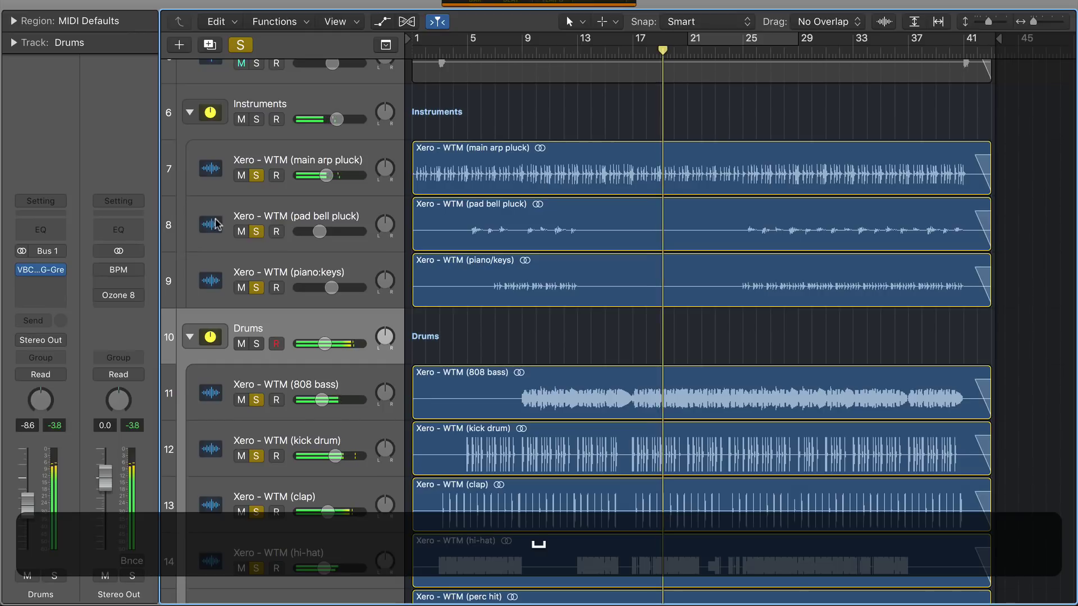
Clear the solo on all tracks and return to the vocal tracks at the start of the track list.
alt+click(256, 175)
scroll(512, 243, up, 5)
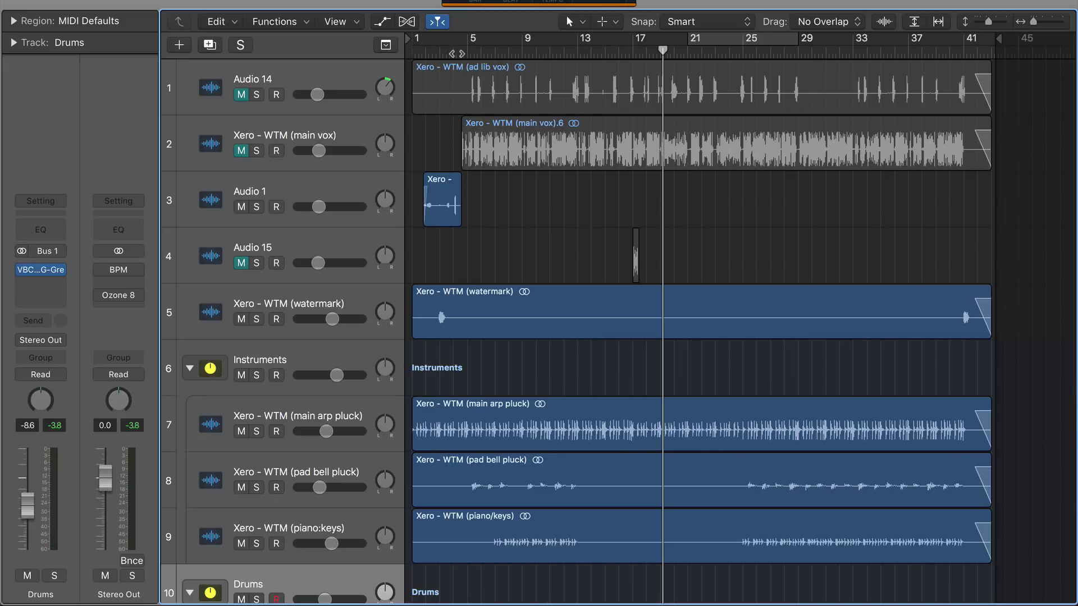
Unmute and select the Xero - WTM (main vox) track, play it with the beat from around bar 5, and solo it.
key(space)
click(242, 151)
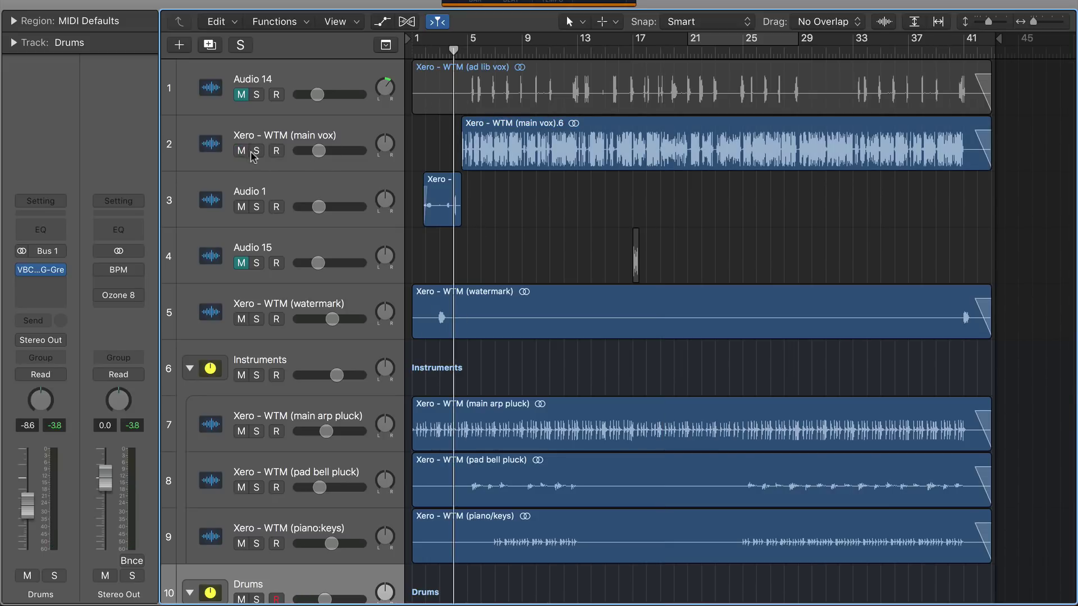
key(period)
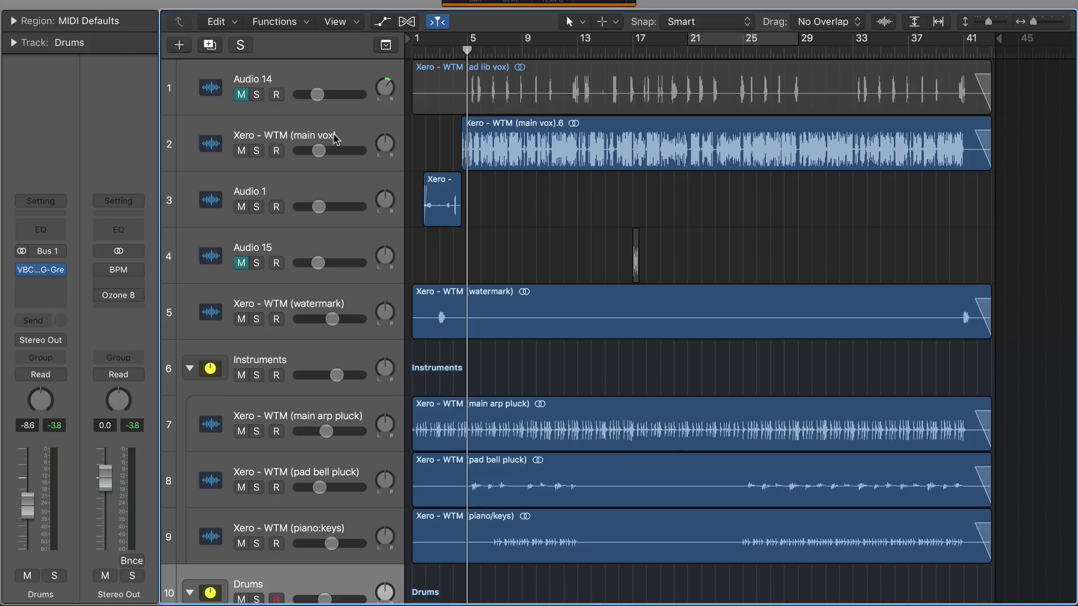
click(305, 158)
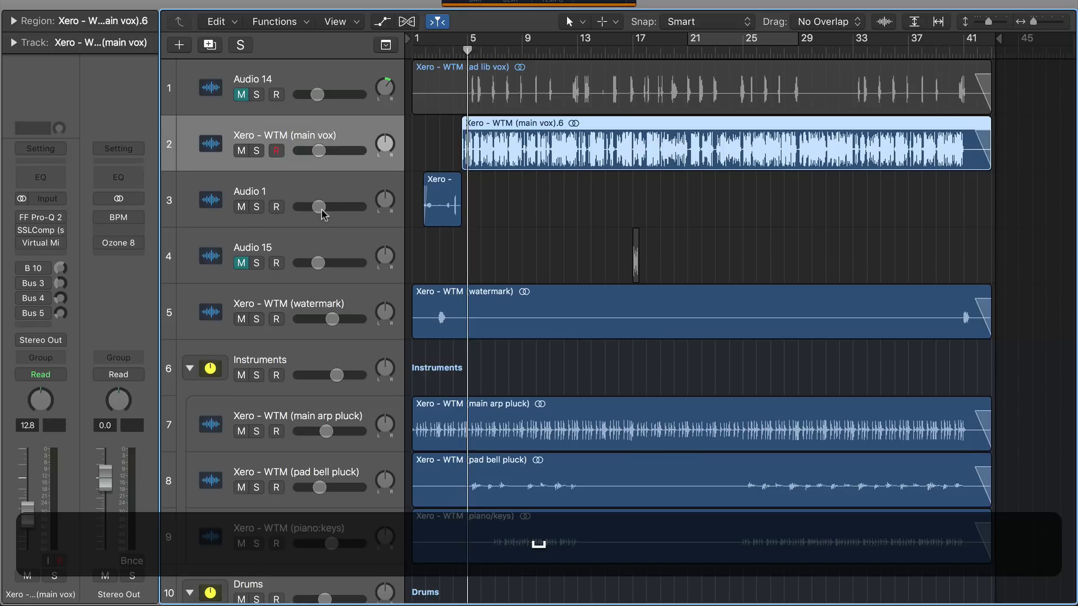
key(space)
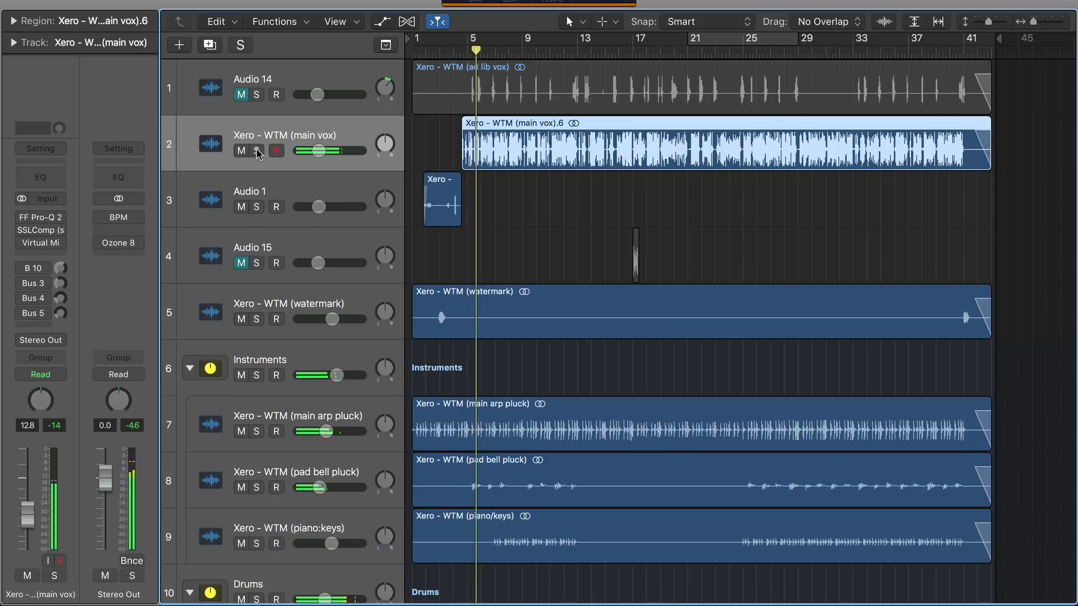
click(256, 150)
click(552, 227)
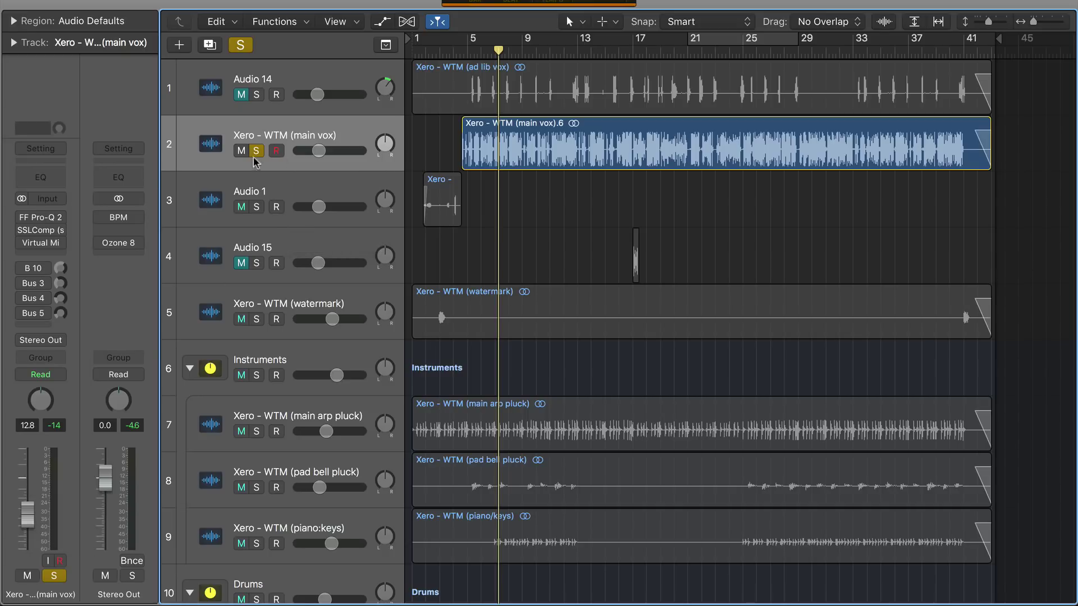
Open the main vox's FF Pro-Q 2 editor, move it clear of the channel strip, and enable the EQ while playing from around bar 5.
mouse_move(25, 219)
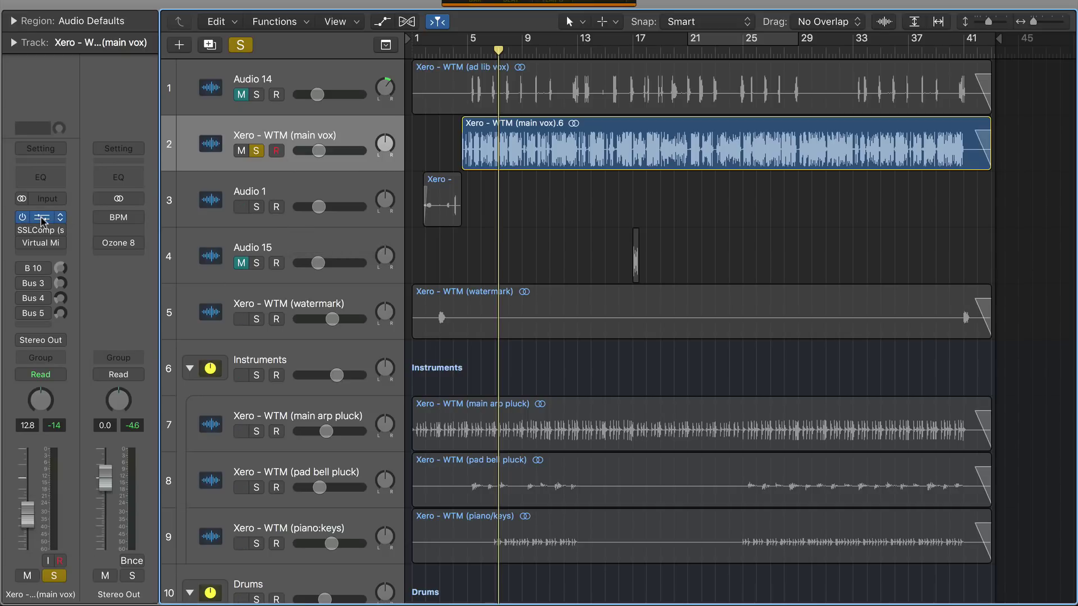
click(42, 219)
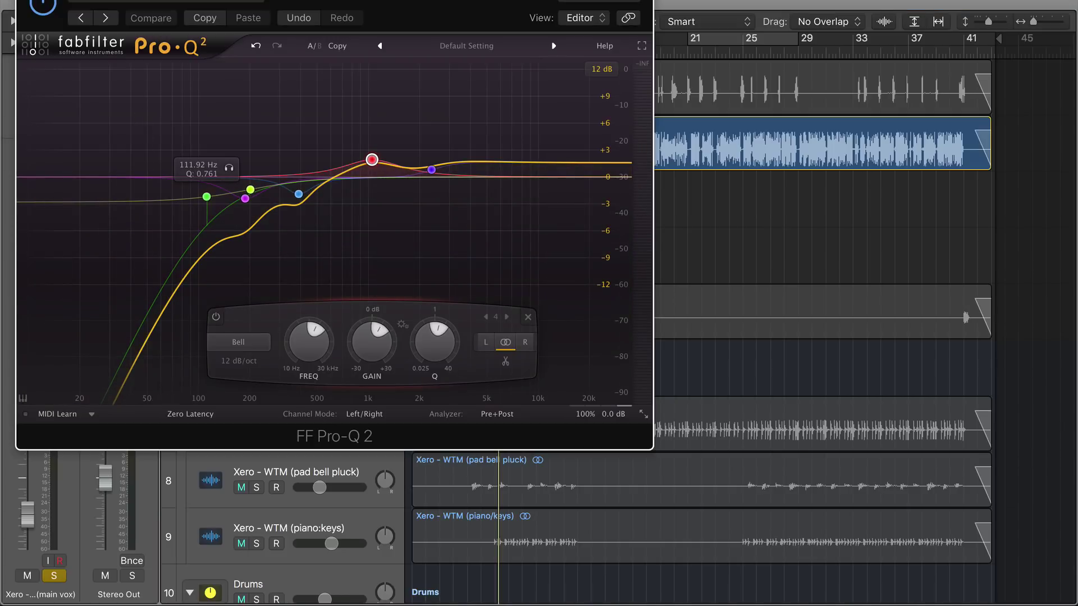
drag(46, 3, 265, 240)
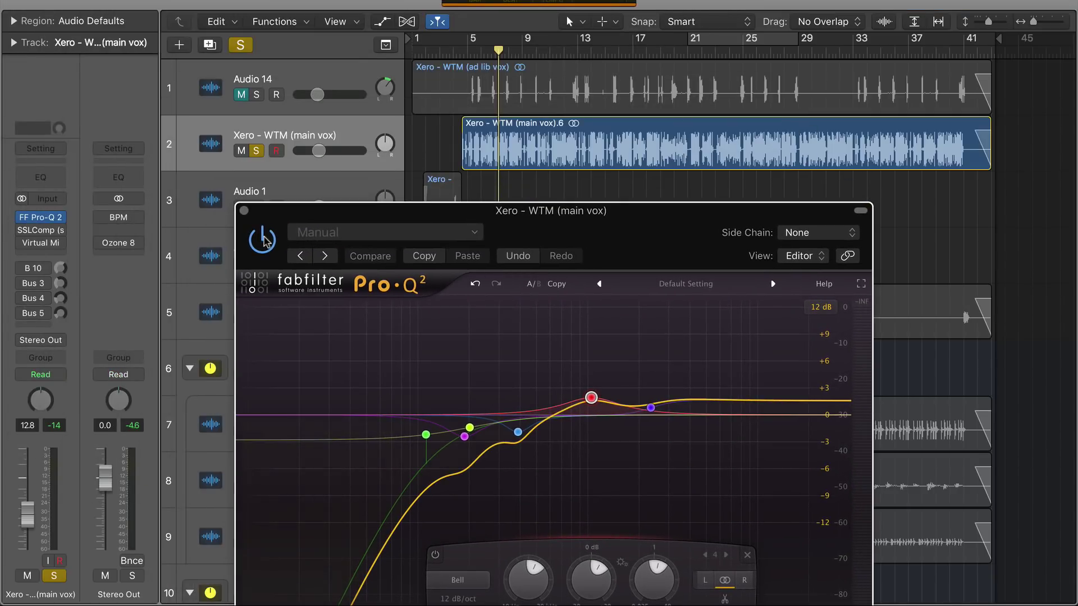
drag(416, 219, 351, 199)
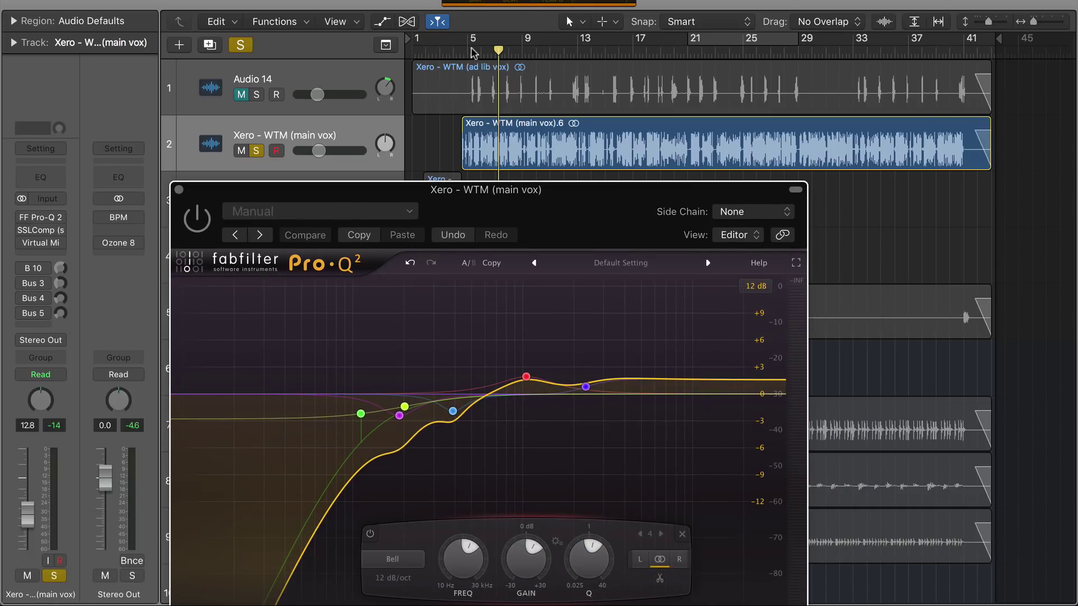
click(474, 53)
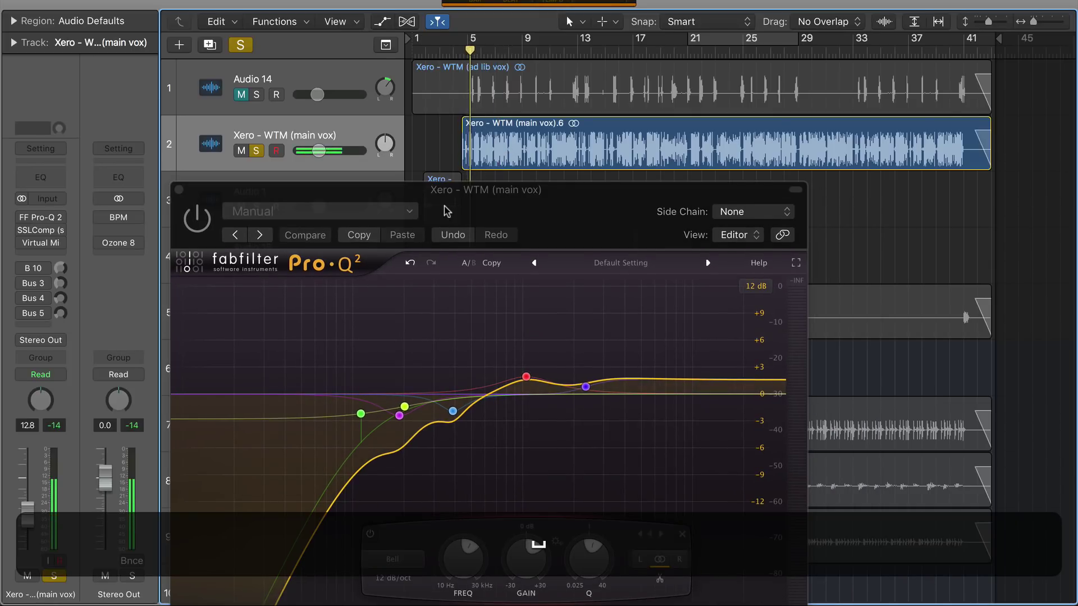
drag(240, 220, 197, 107)
key(space)
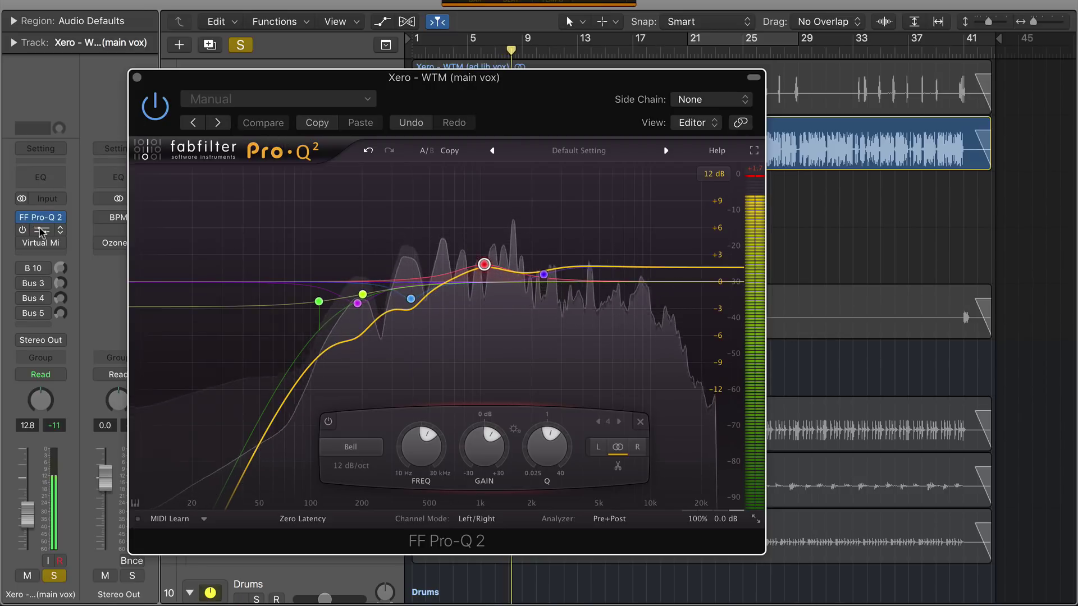
Close the EQ editor, compare the soloed main vox with and without FF Pro-Q 2, and enable its SSLComp insert.
click(136, 78)
mouse_move(22, 219)
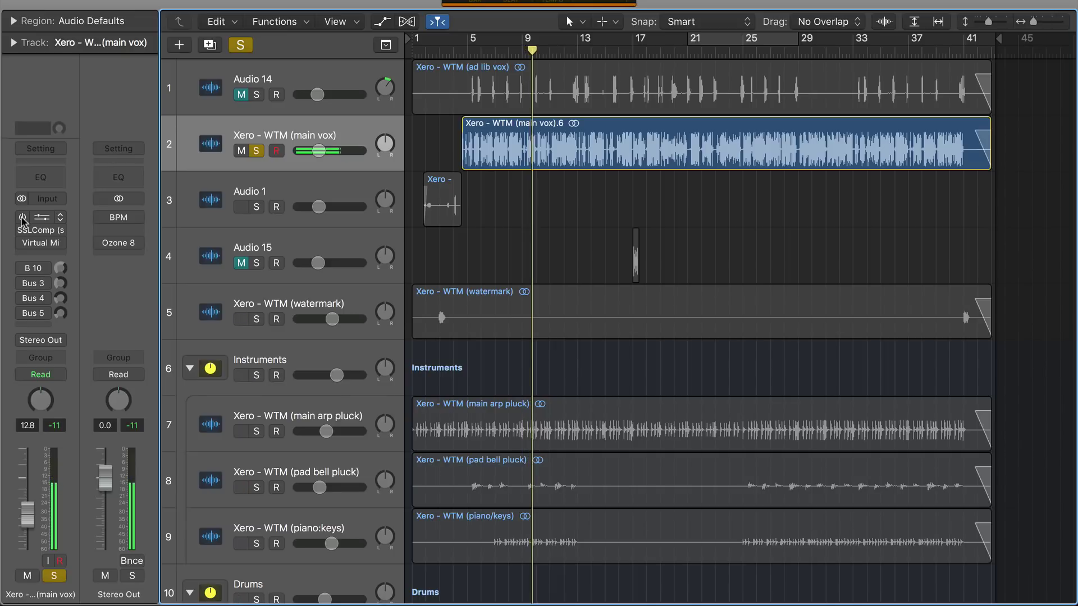
click(22, 217)
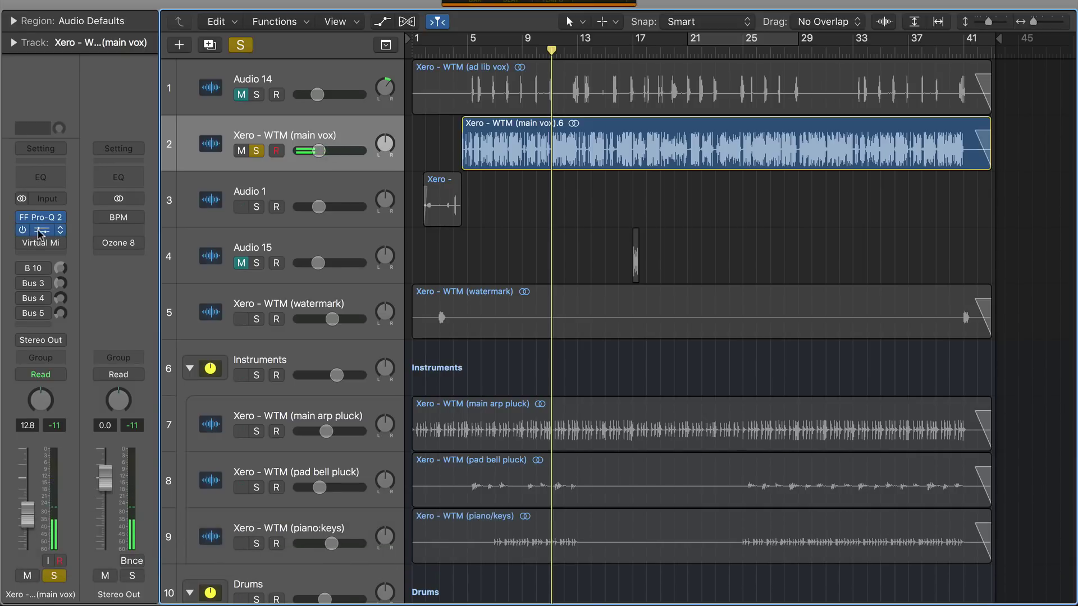
click(39, 231)
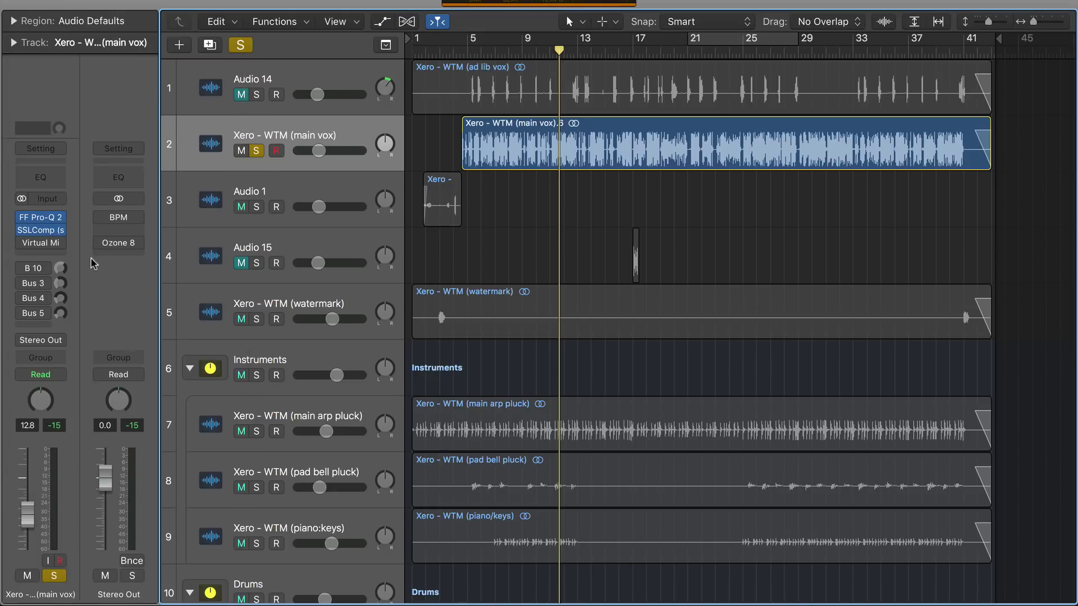
Open the SSLComp editor on the Bus 10 aux and enable the main vox's Bus 10 send during playback.
click(33, 269)
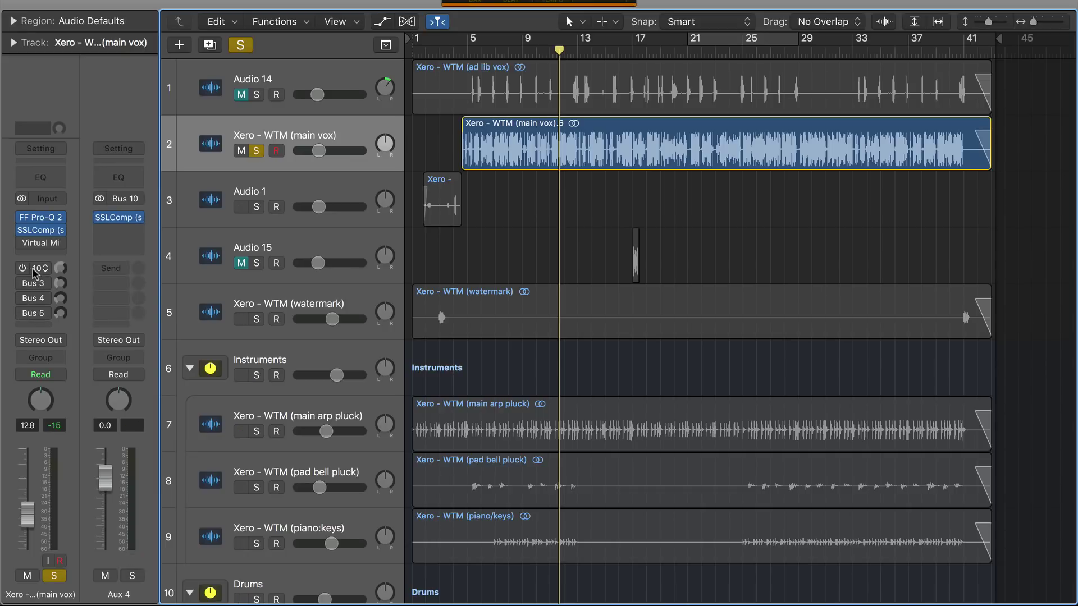
click(118, 218)
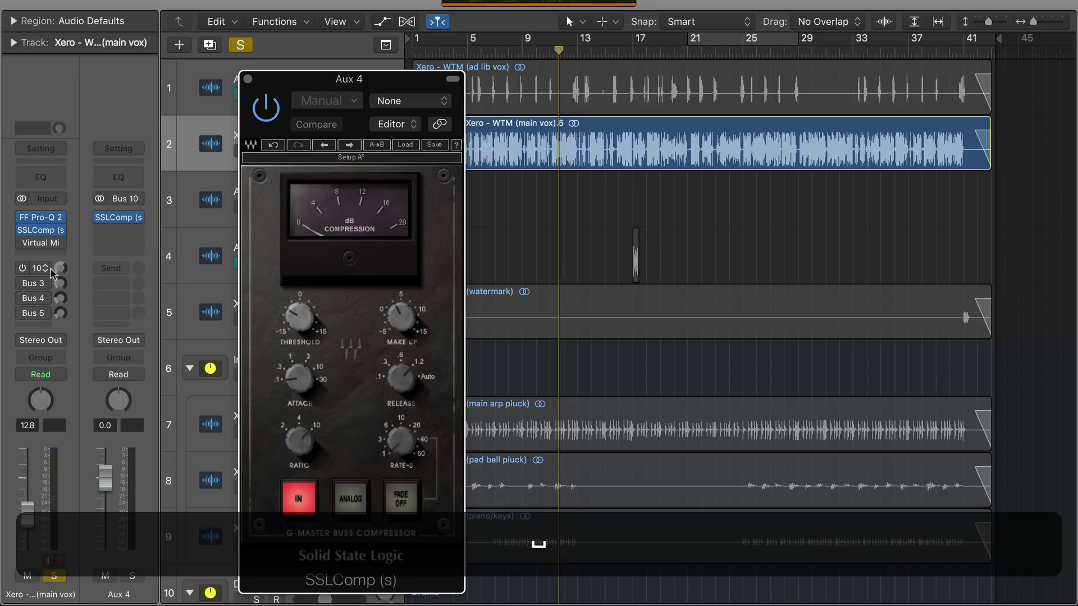
key(space)
click(23, 270)
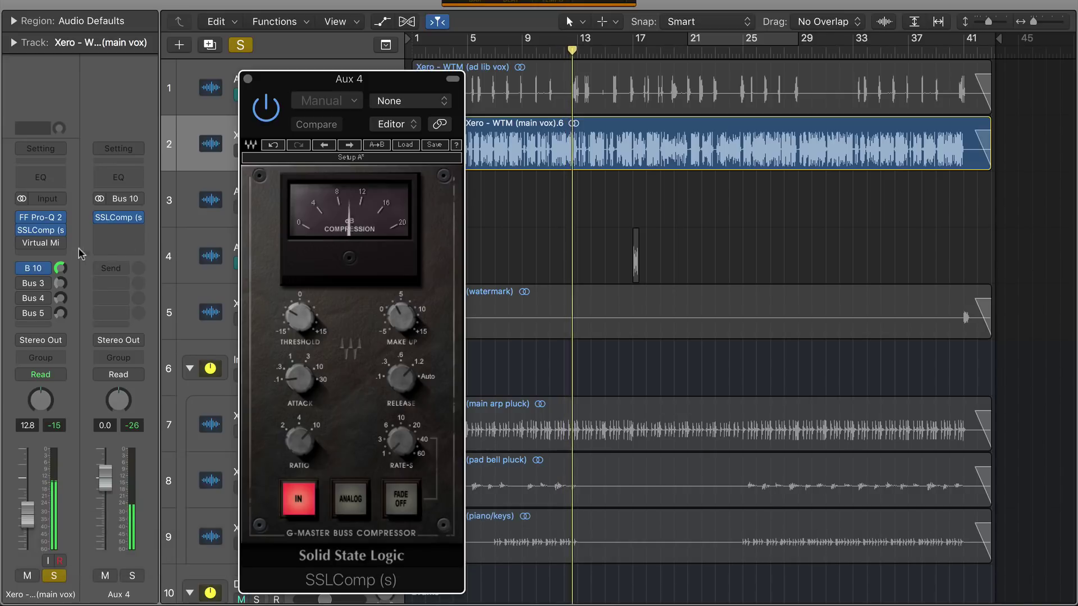
click(22, 268)
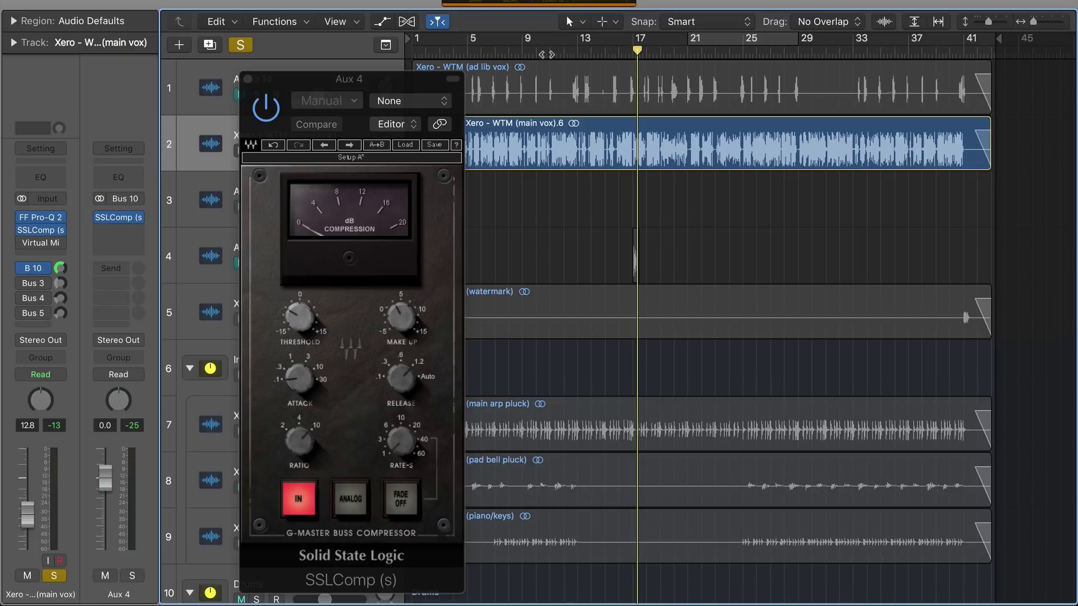
Replay the main vox from around bars 11 and 18 to compare the Aux 4 parallel SSLComp on and off, and close its editor.
click(547, 55)
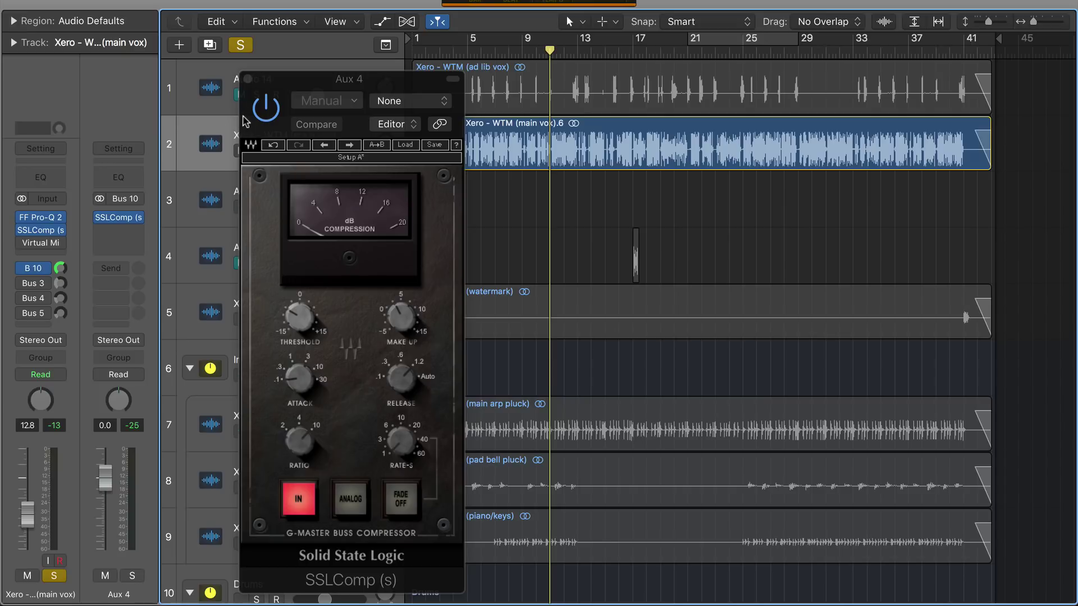
key(space)
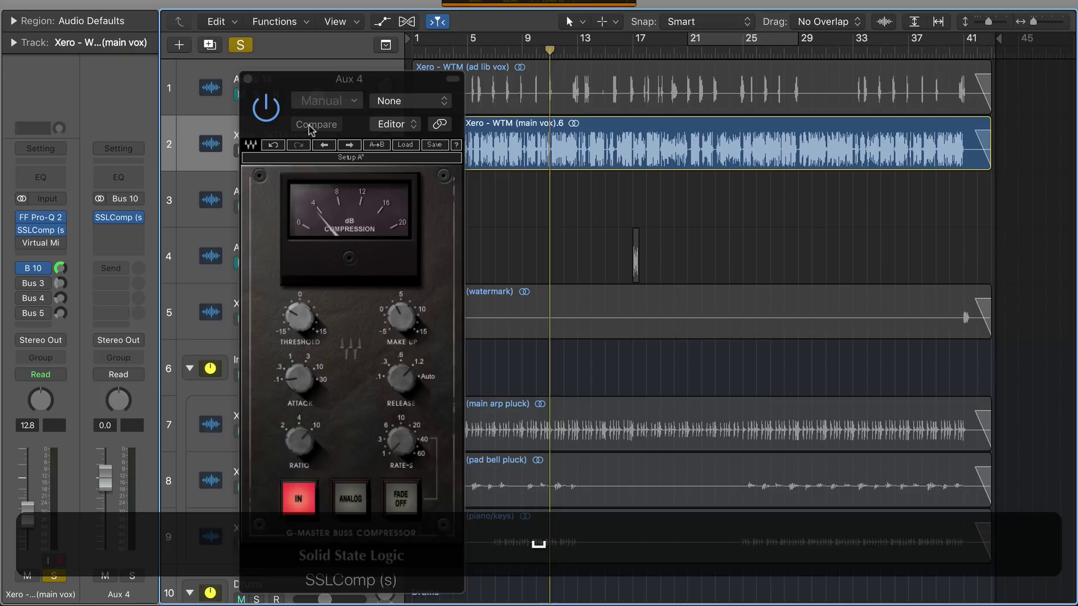
click(266, 107)
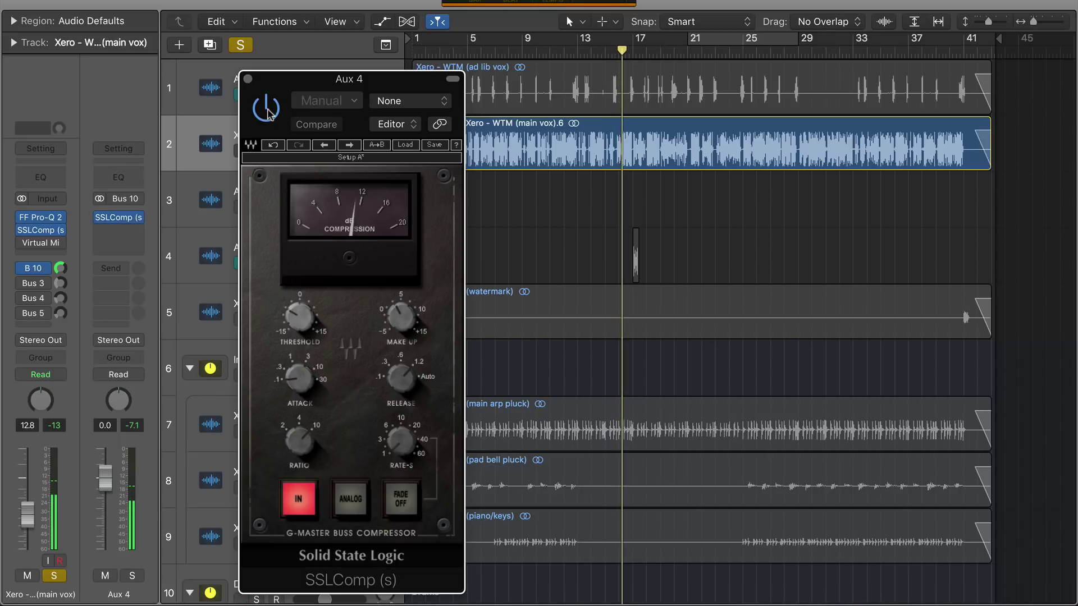
click(267, 109)
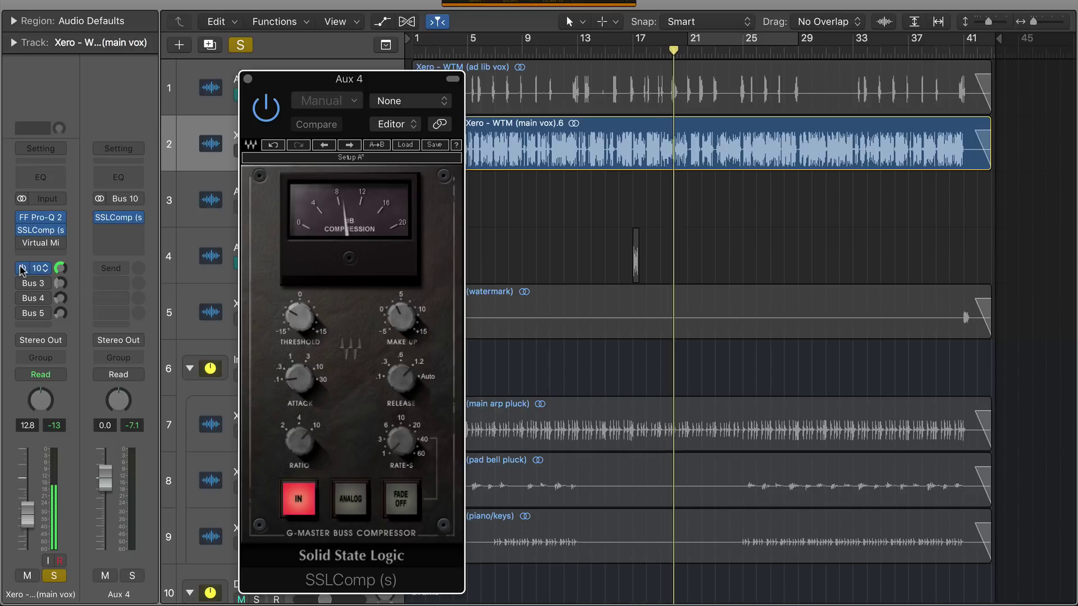
click(650, 55)
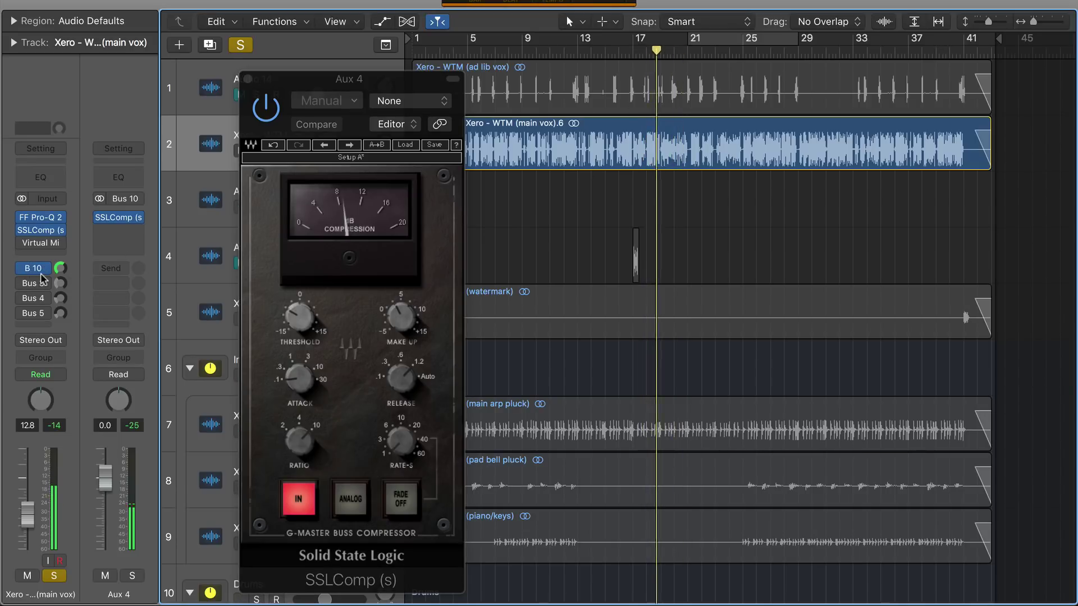
key(space)
click(249, 80)
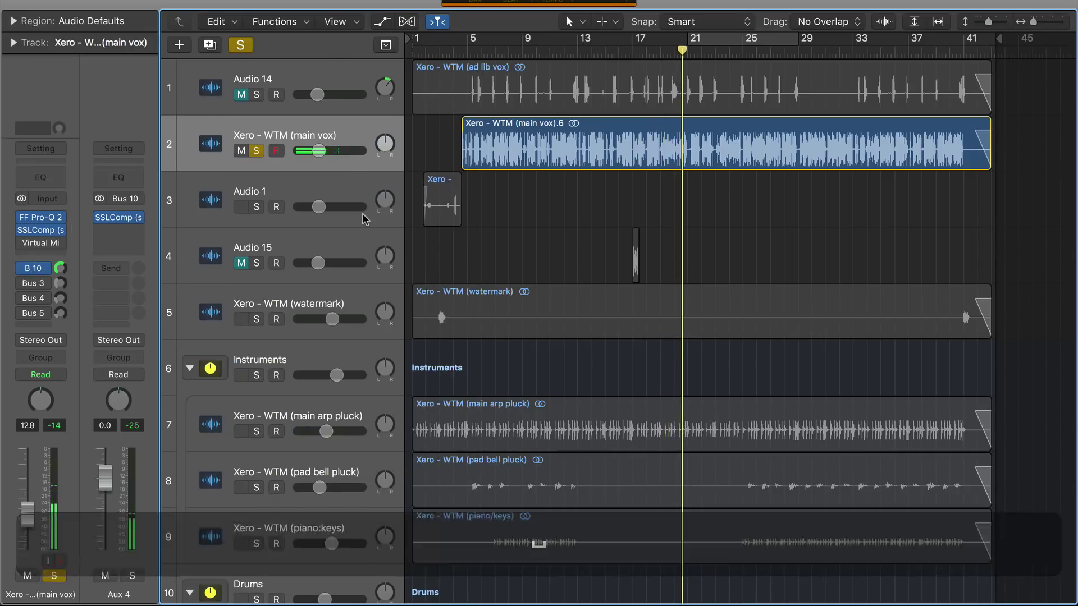
Open the main vox's Virtual Mix Rack editor, examine its AirEQ Air module, and close the editor.
click(40, 243)
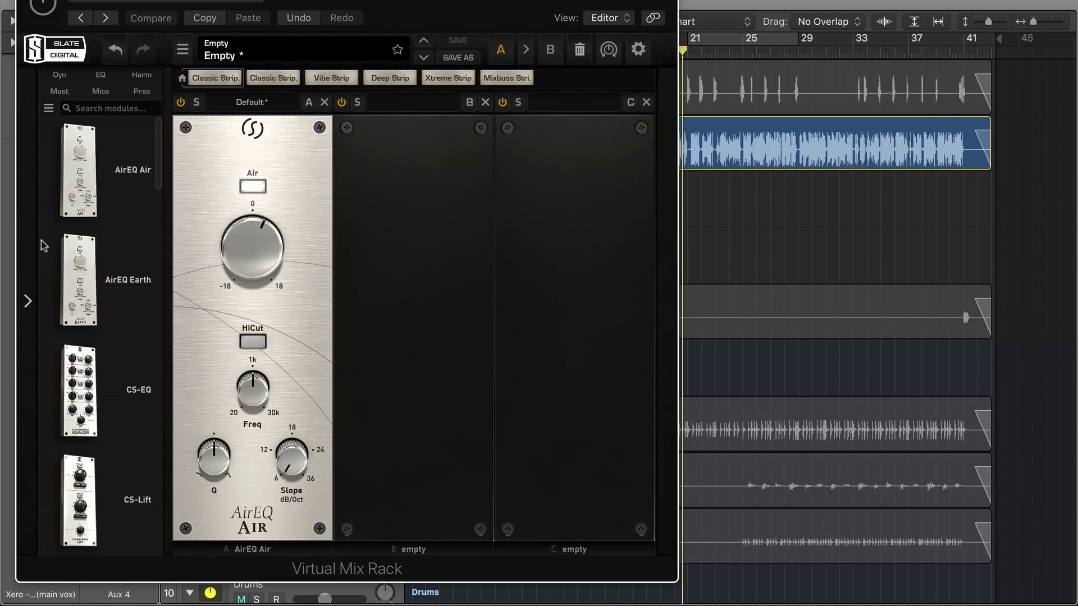
drag(172, 0, 379, 101)
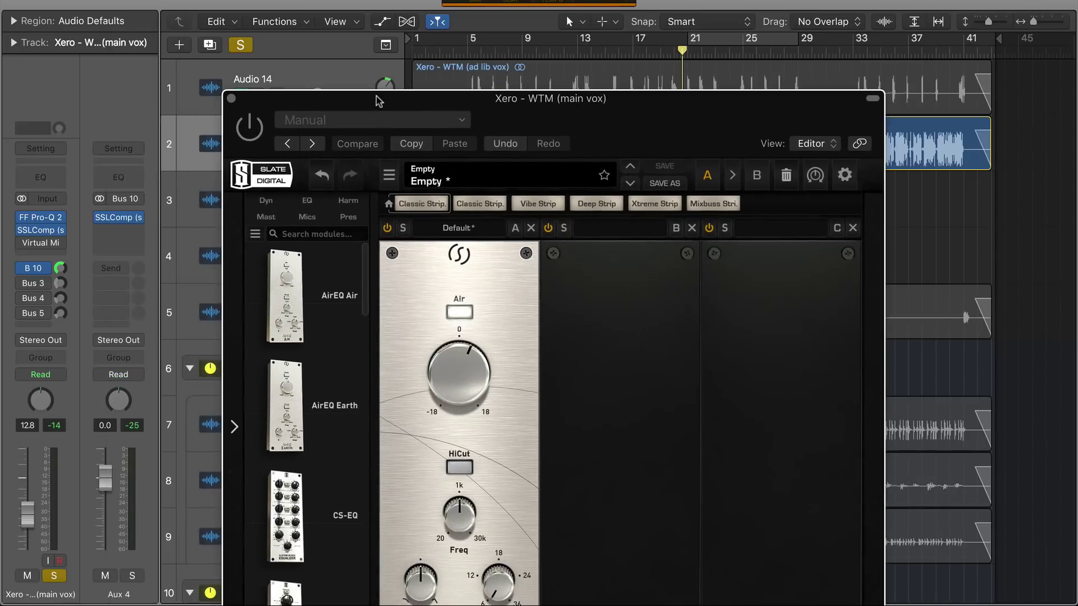
click(232, 99)
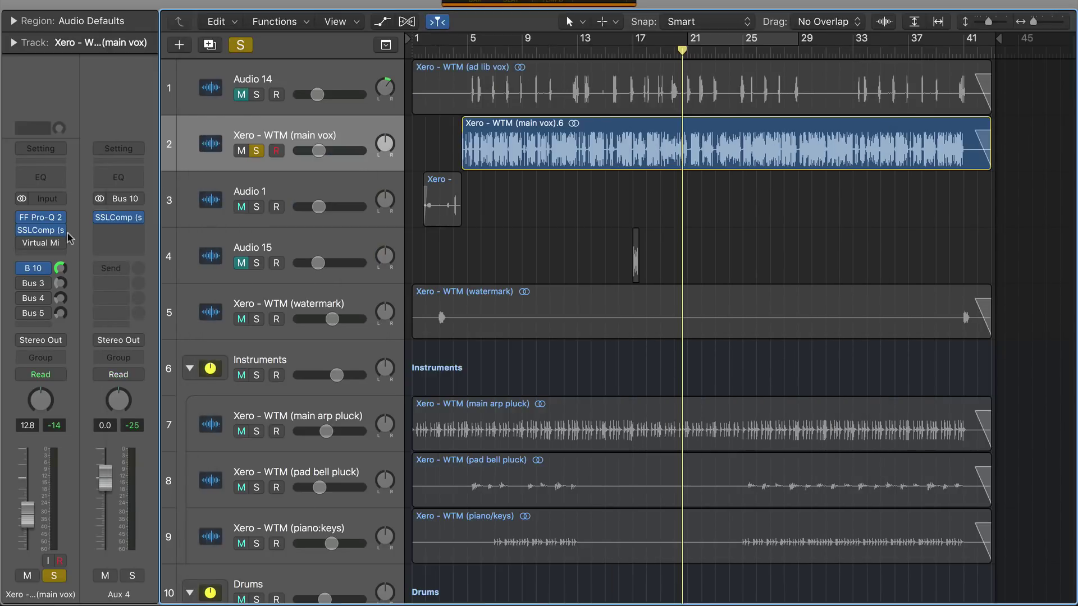
Enable the main vox's Bus 3 send to the doubler and compare it on and off while playing from around bar 7.
click(31, 284)
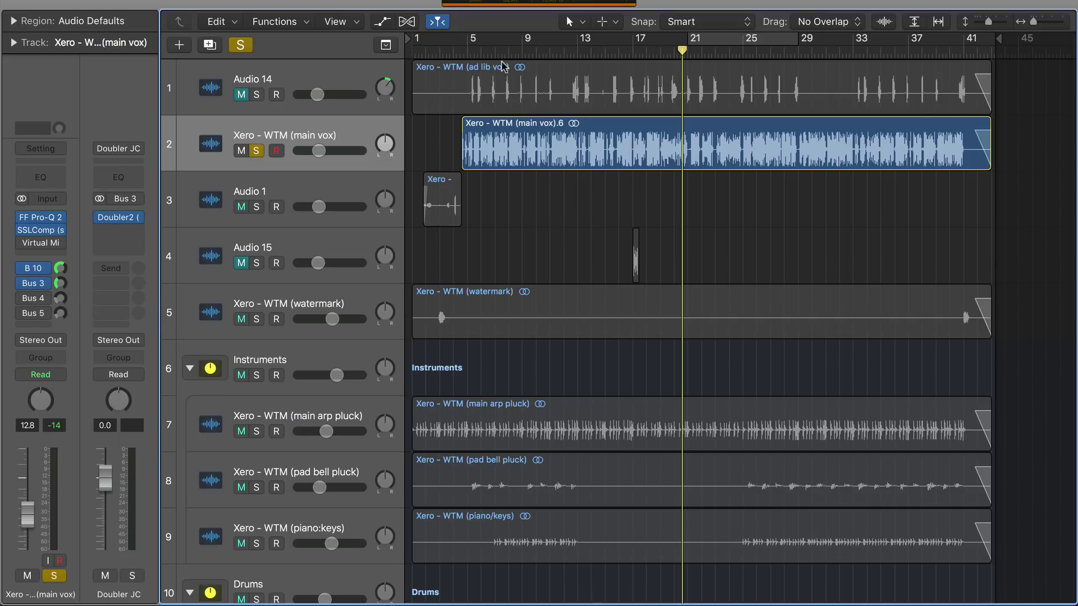
key(space)
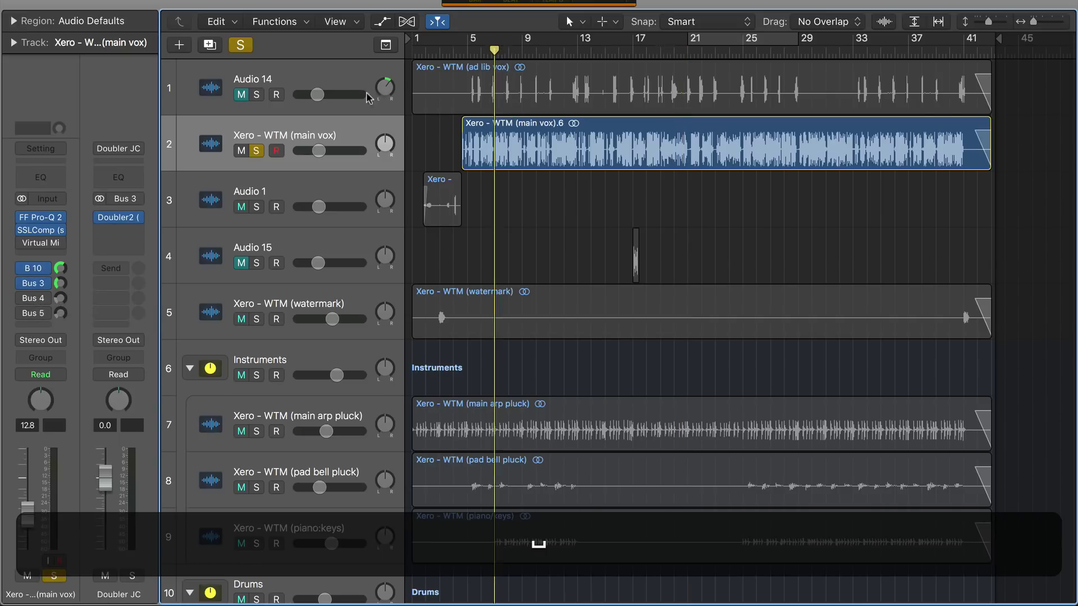
mouse_move(23, 287)
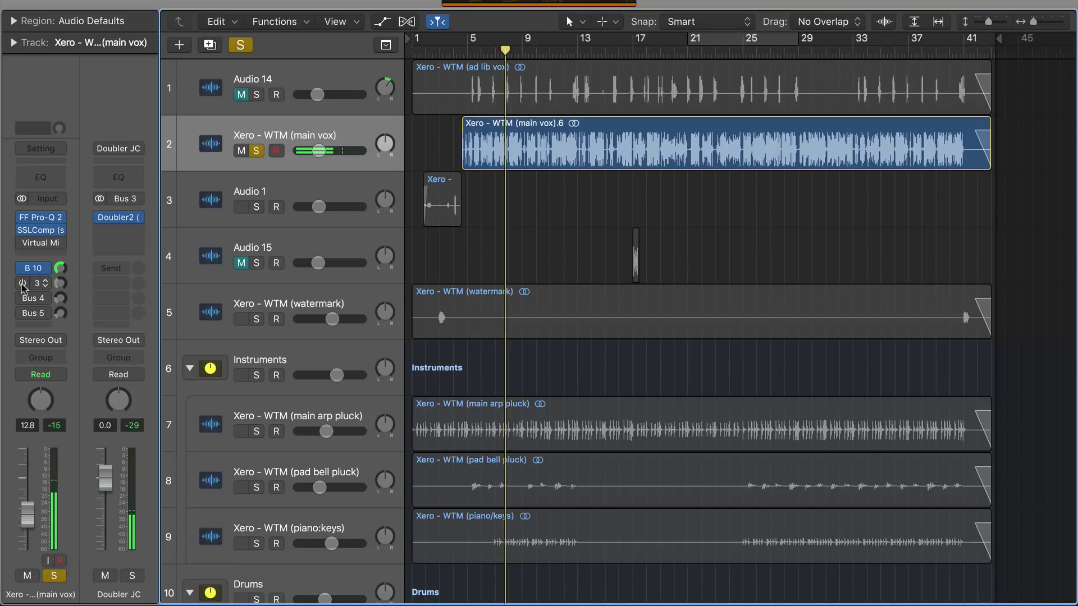
click(22, 283)
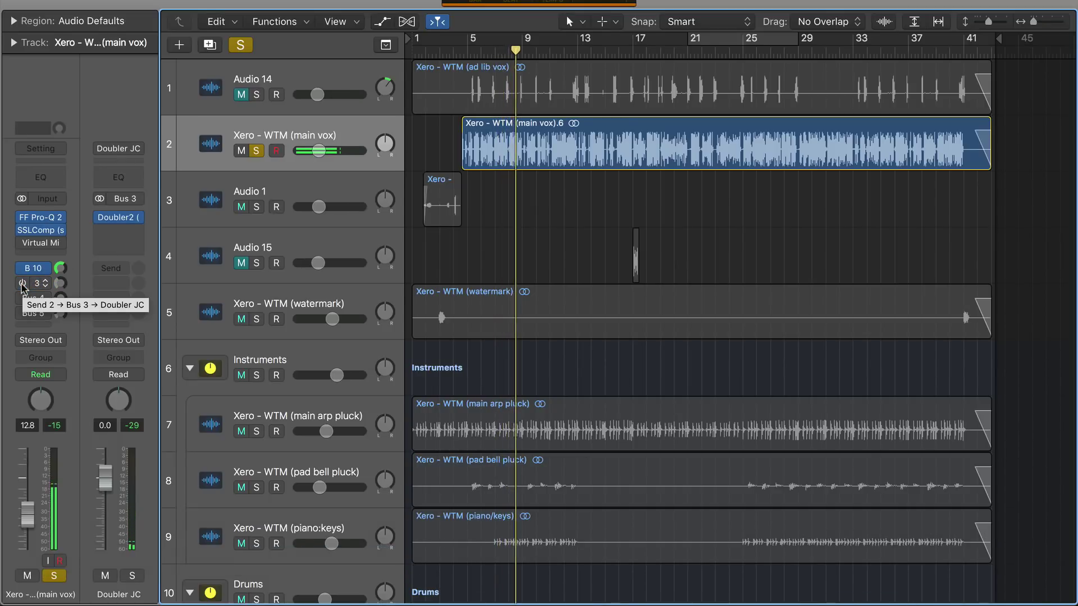
click(22, 283)
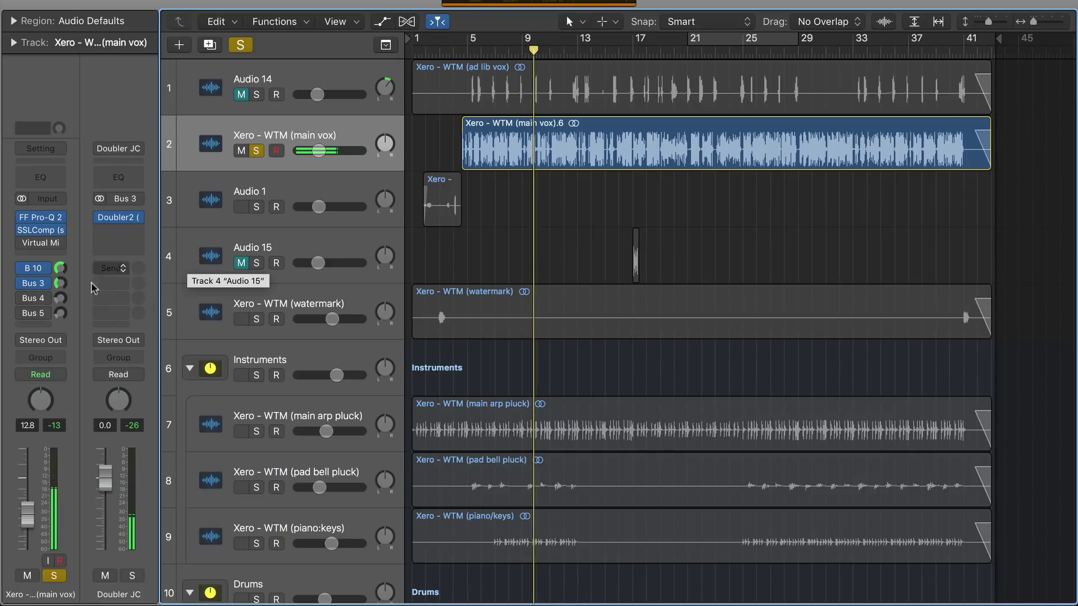
Enable the main vox's Bus 4 send to the short delay aux during playback and bring up the Bus 5 aux strip.
click(35, 299)
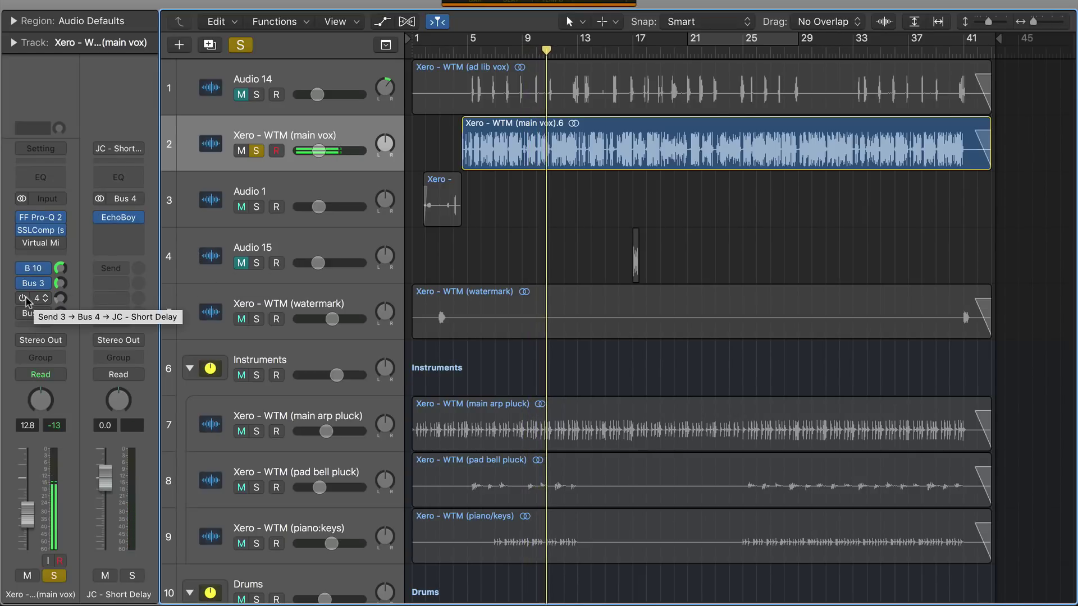
click(22, 298)
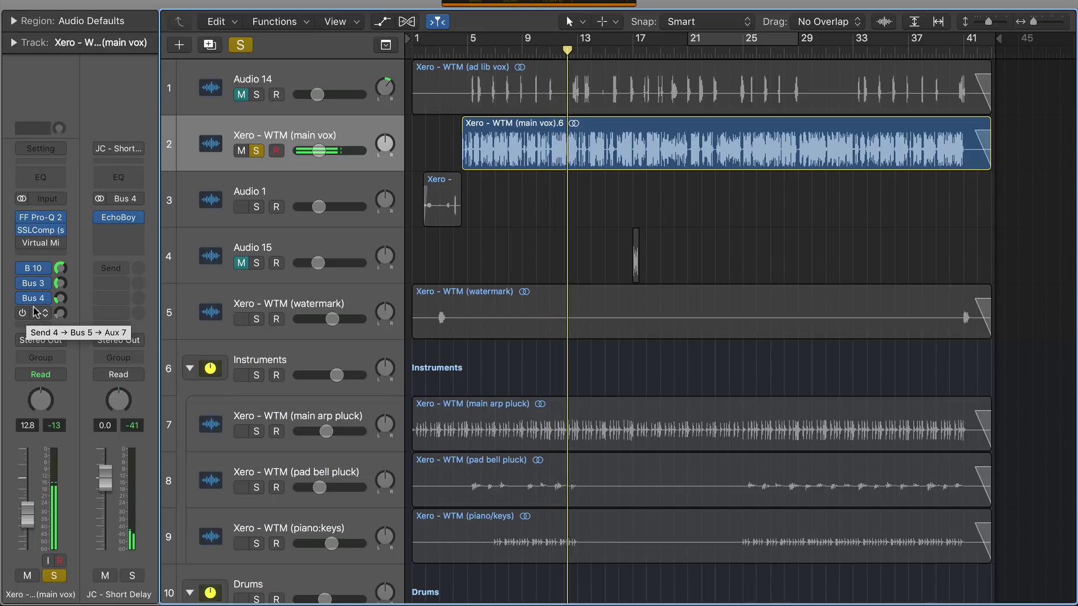
click(25, 314)
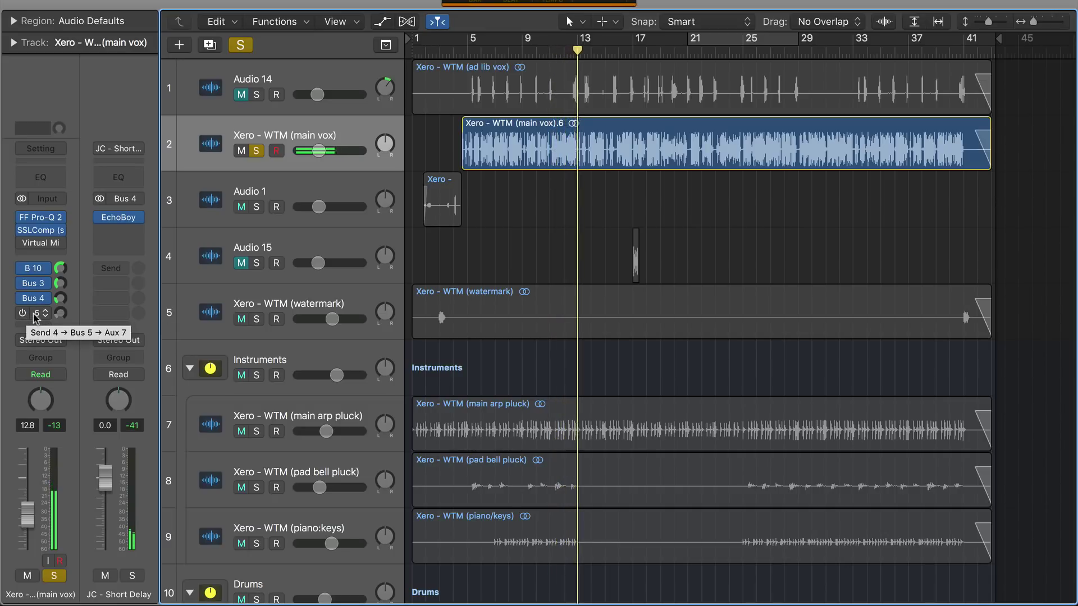
key(space)
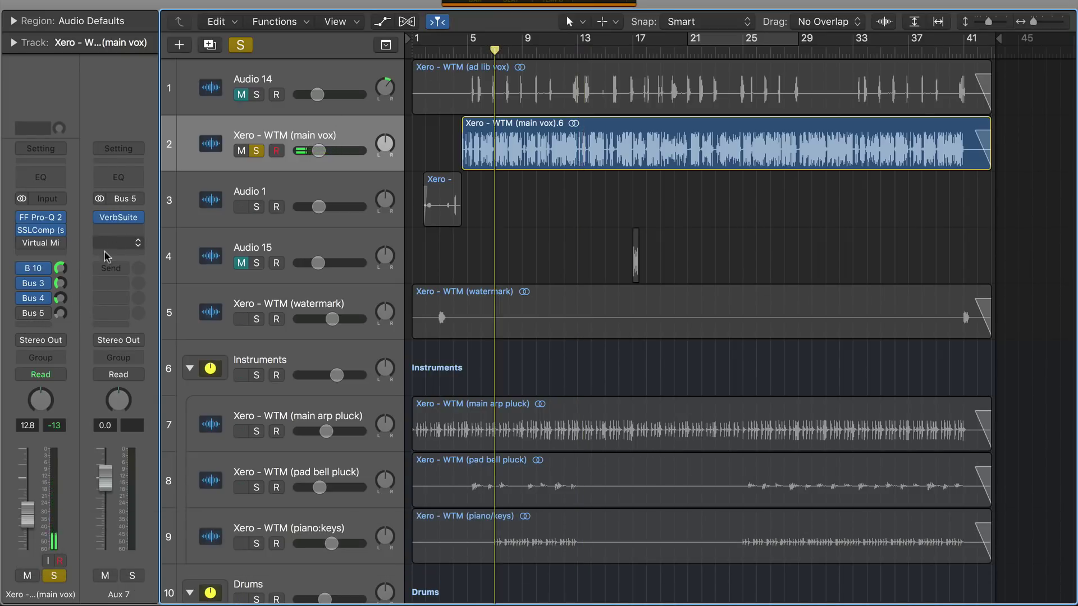
Open the EchoBoy editor on the short delay aux, examine its VocalPongPlex delay settings, and close the editor.
click(39, 301)
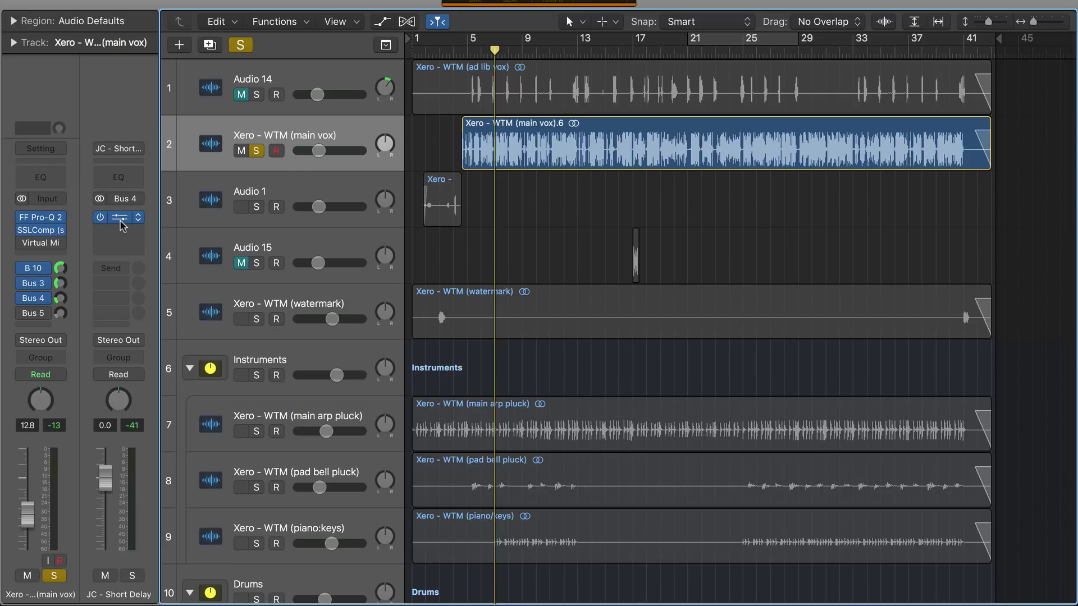
click(120, 219)
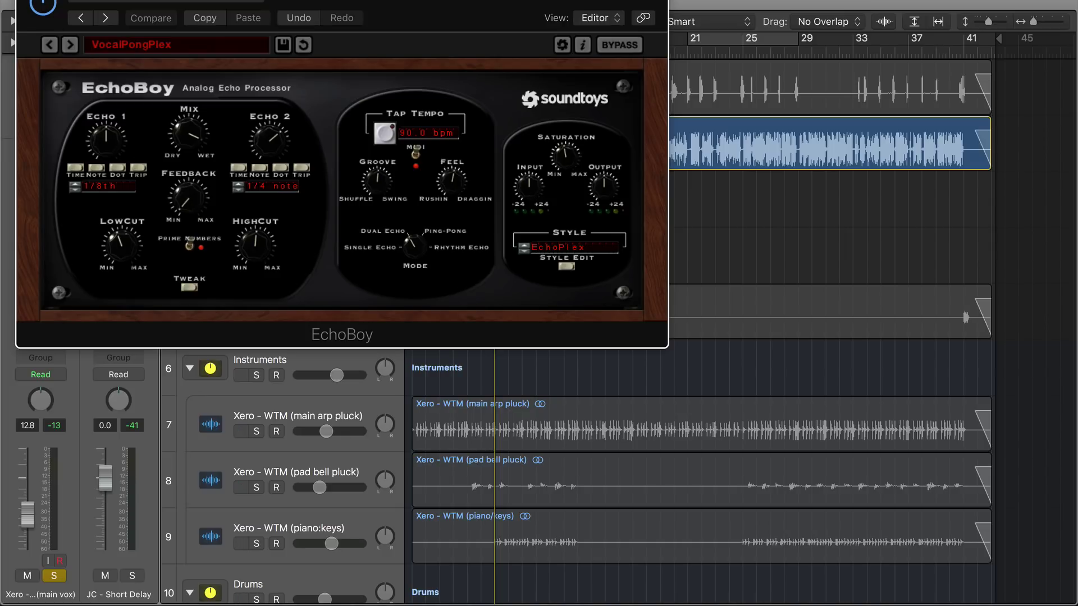
key(super+w)
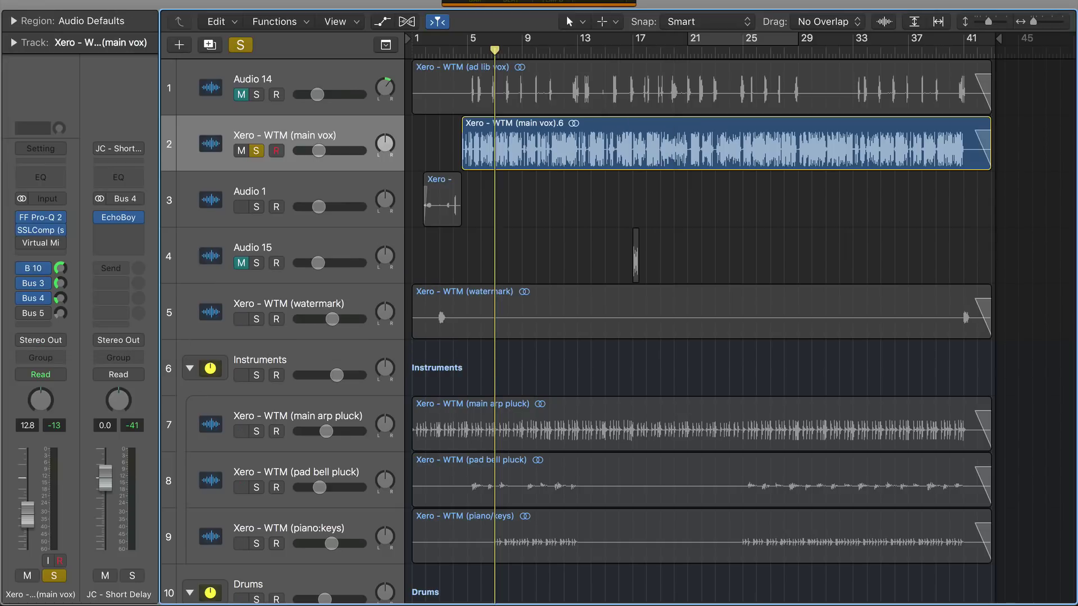
Enable the main vox's Bus 5 send to Aux 7, examine the VerbSuite Classics plate reverb settings, and close the editor.
click(32, 318)
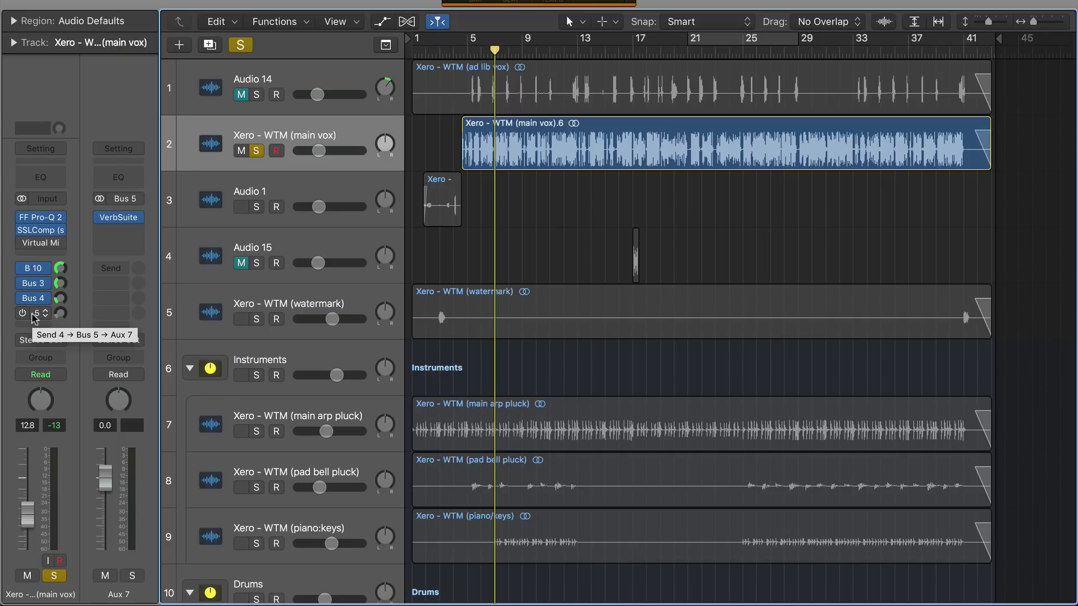
click(23, 313)
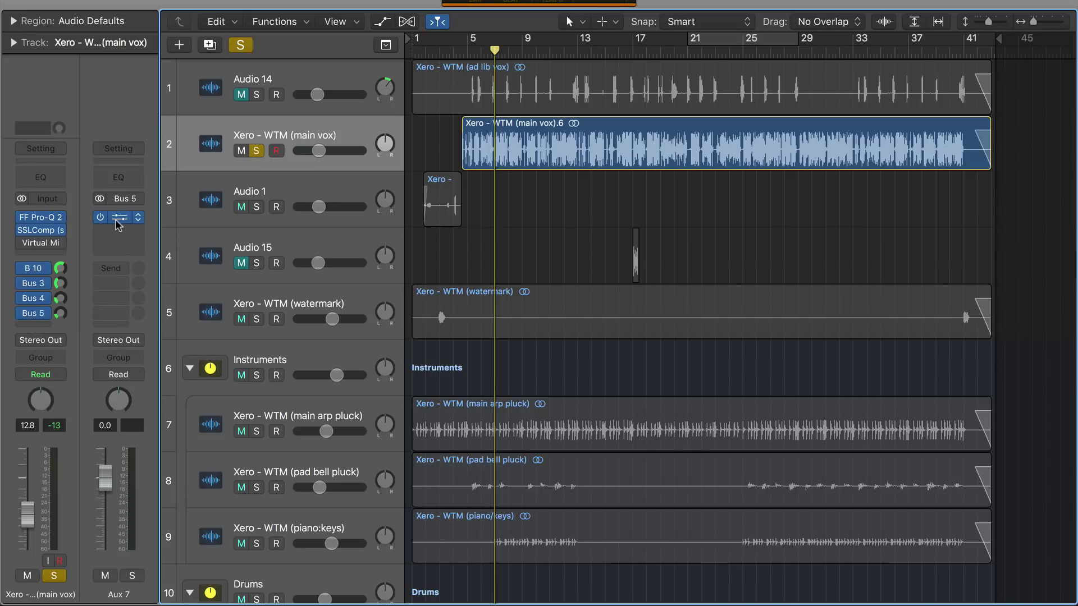
click(116, 219)
drag(386, 162, 458, 71)
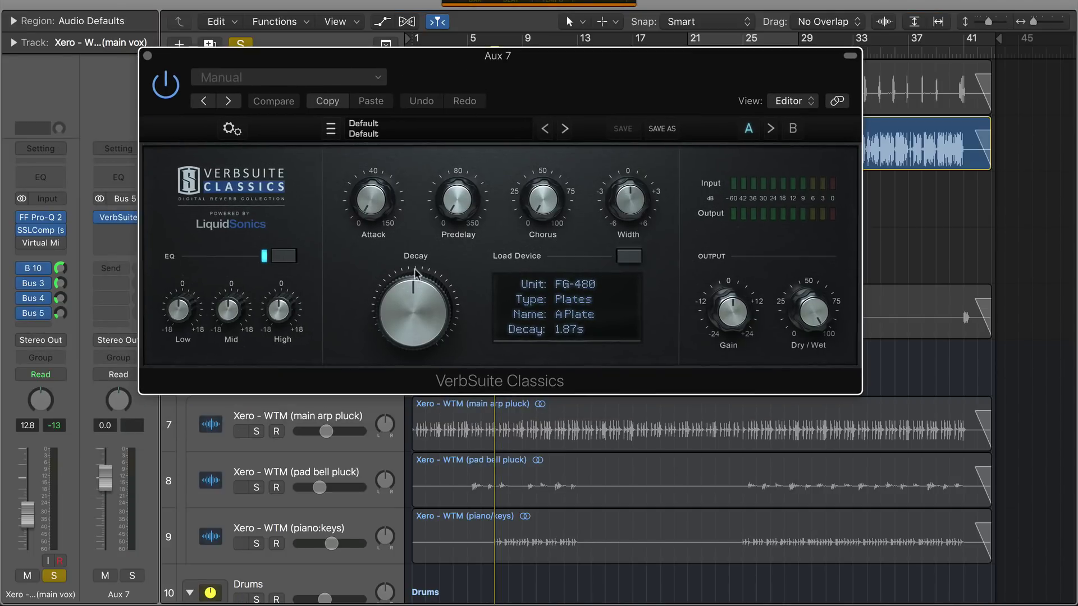
click(148, 56)
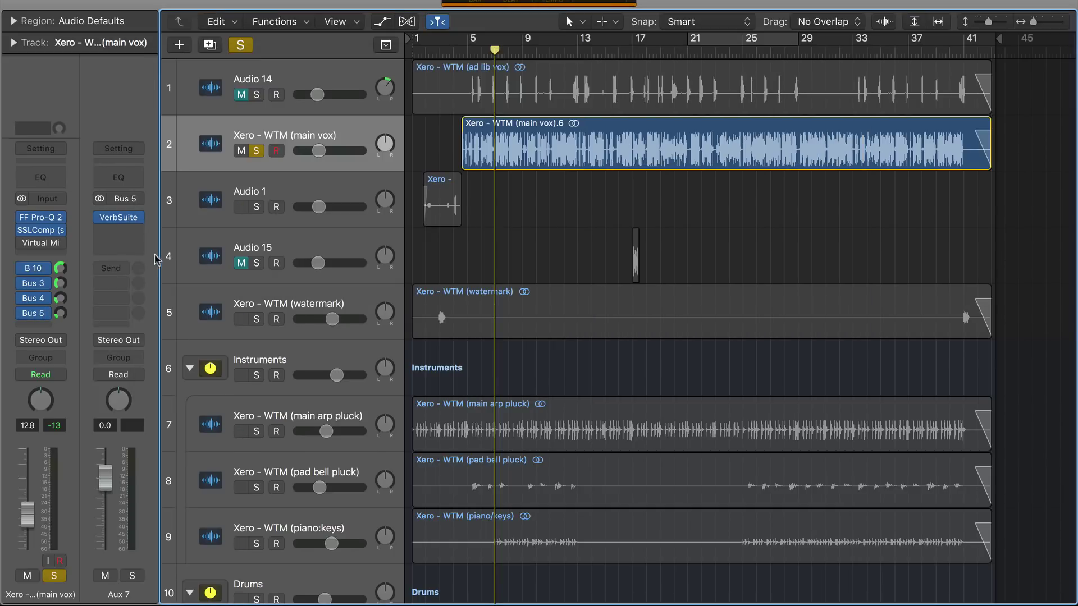
Play the main vox from around bar 7 to compare its Bus 4 delay and Bus 5 reverb sends on and off.
key(space)
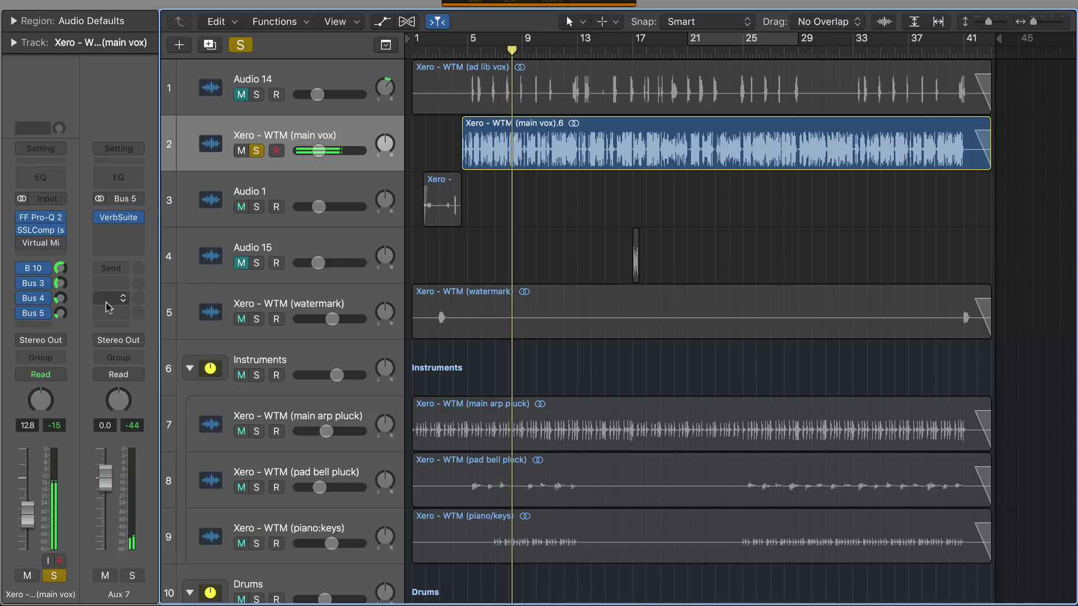
mouse_move(21, 316)
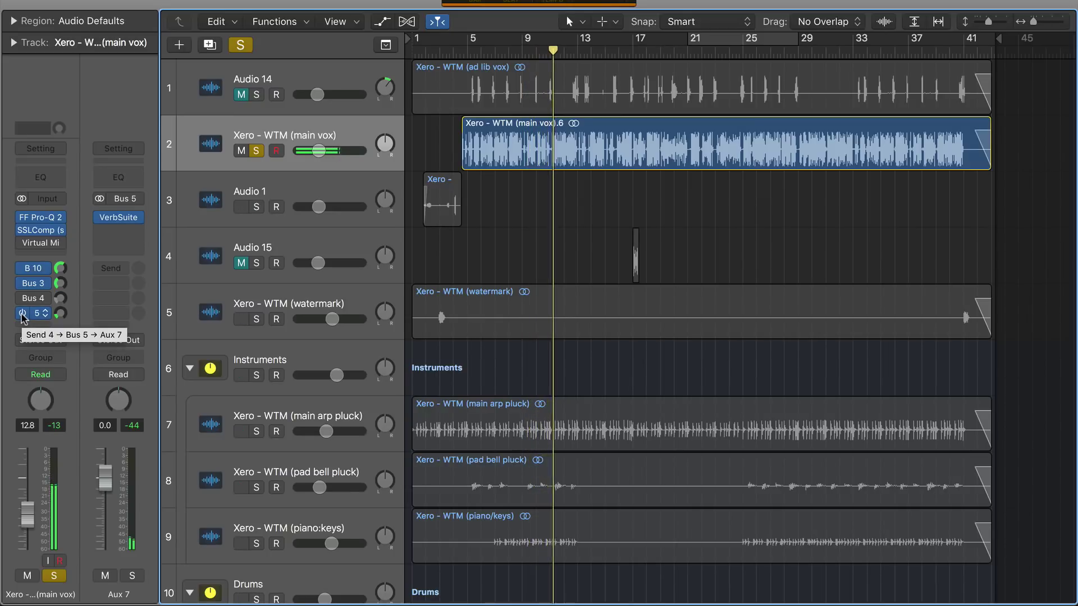
key(space)
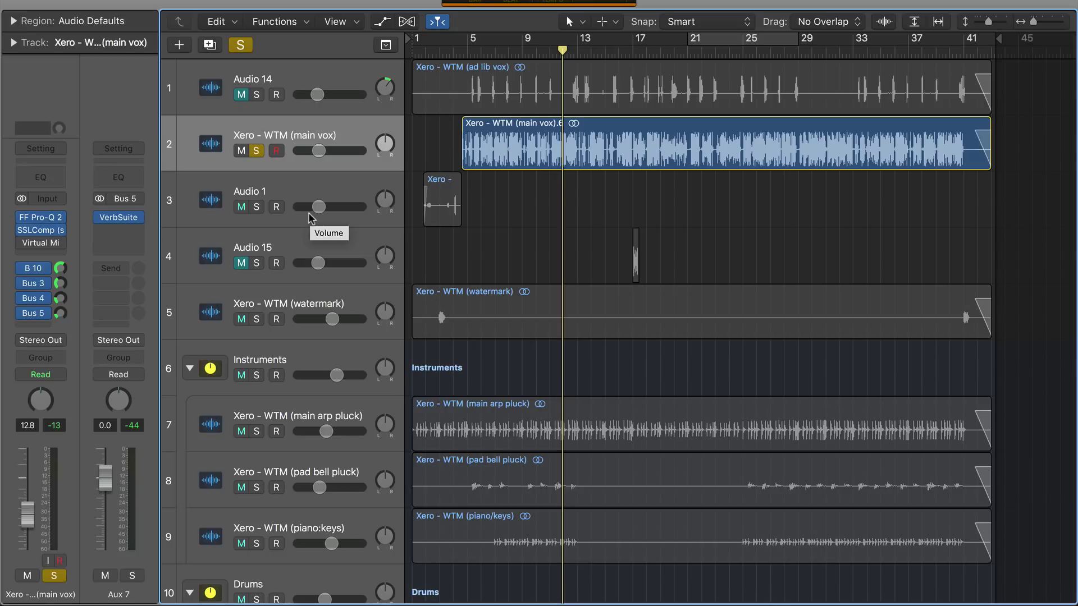
Enable the main vox's Virtual Mix Rack, and unsolo the track during playback to hear it in the full mix.
click(42, 242)
drag(301, 101, 140, 0)
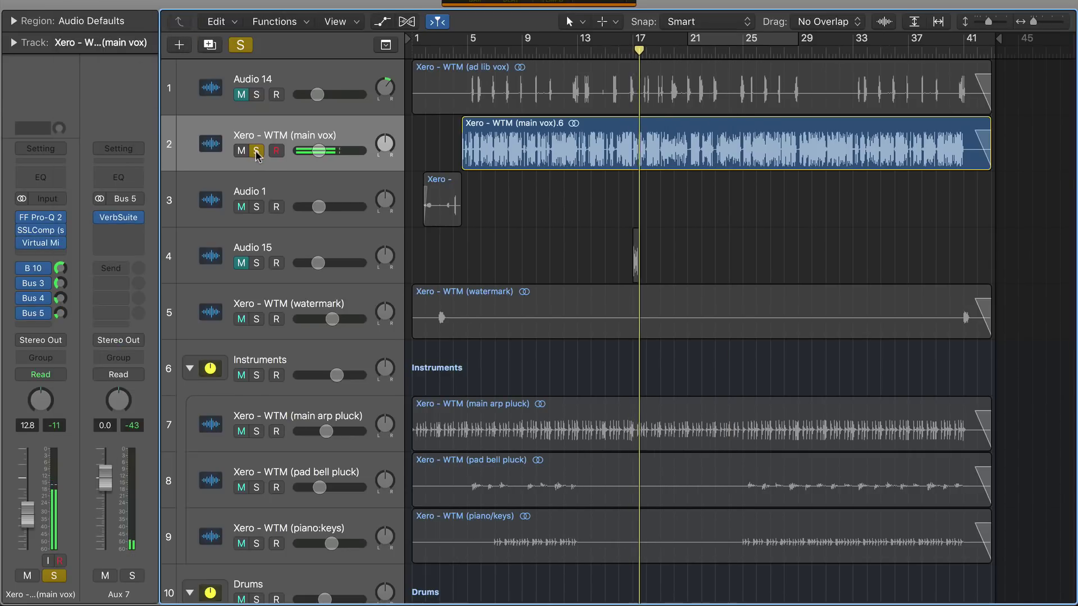
click(257, 150)
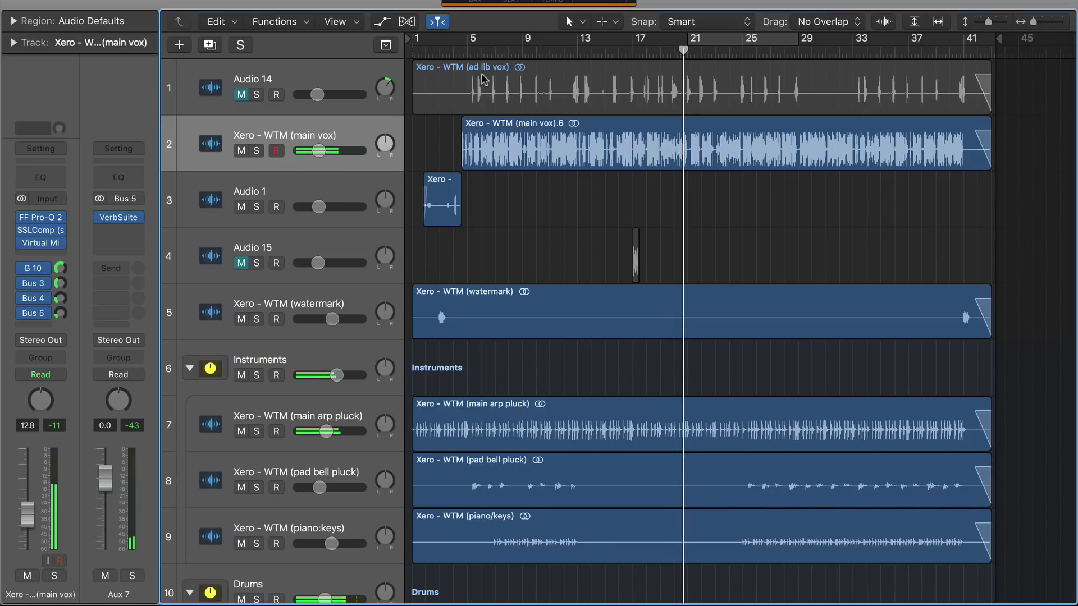
key(space)
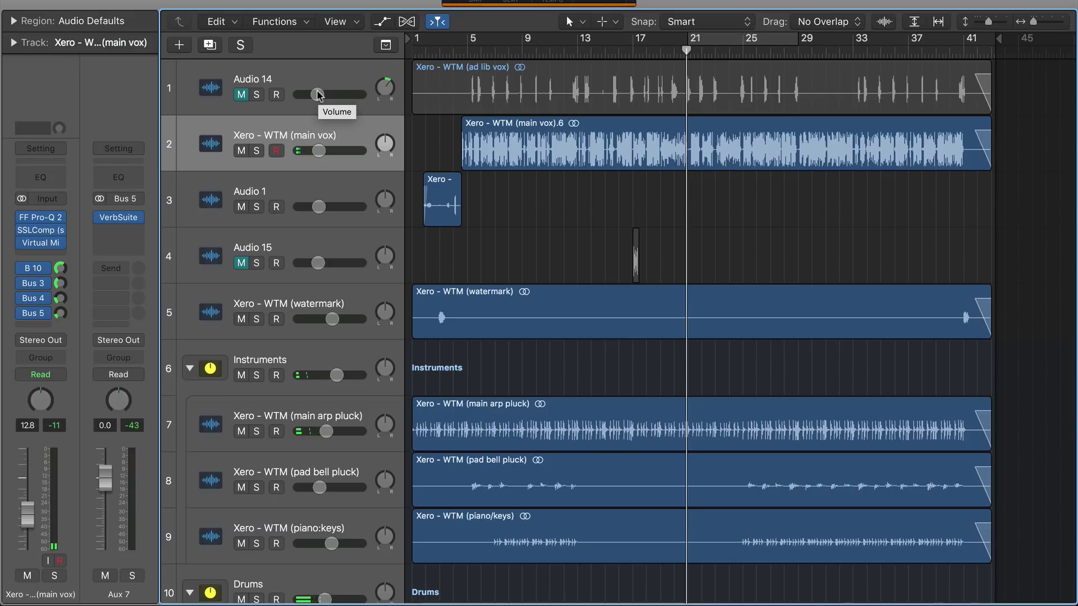
Unmute the Audio 14 ad lib track, solo it together with the main vox, and place the playhead near bar 5.
click(313, 73)
click(242, 94)
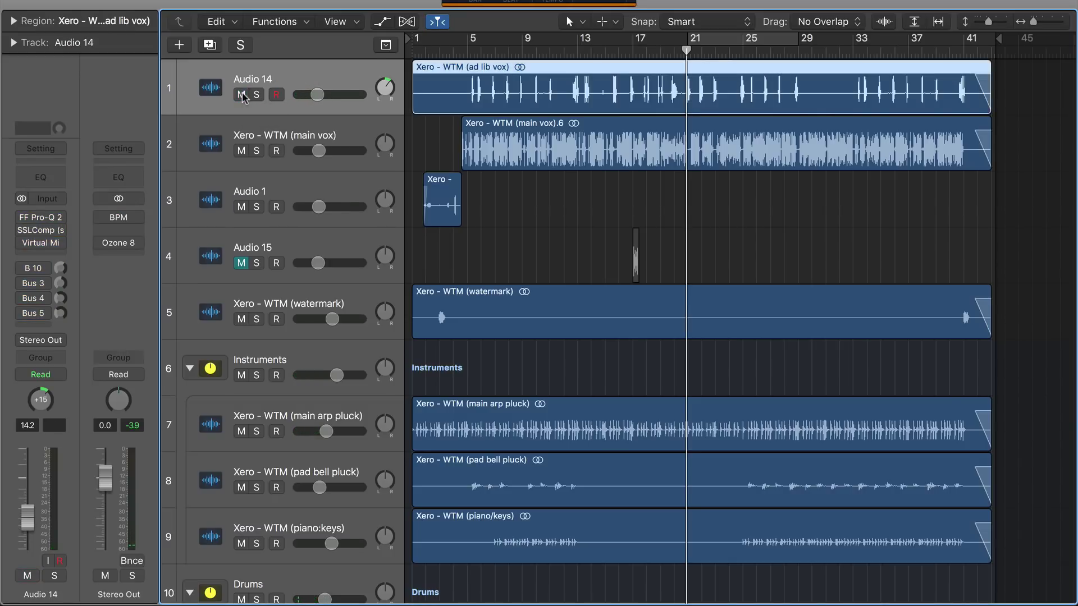
click(257, 94)
click(256, 150)
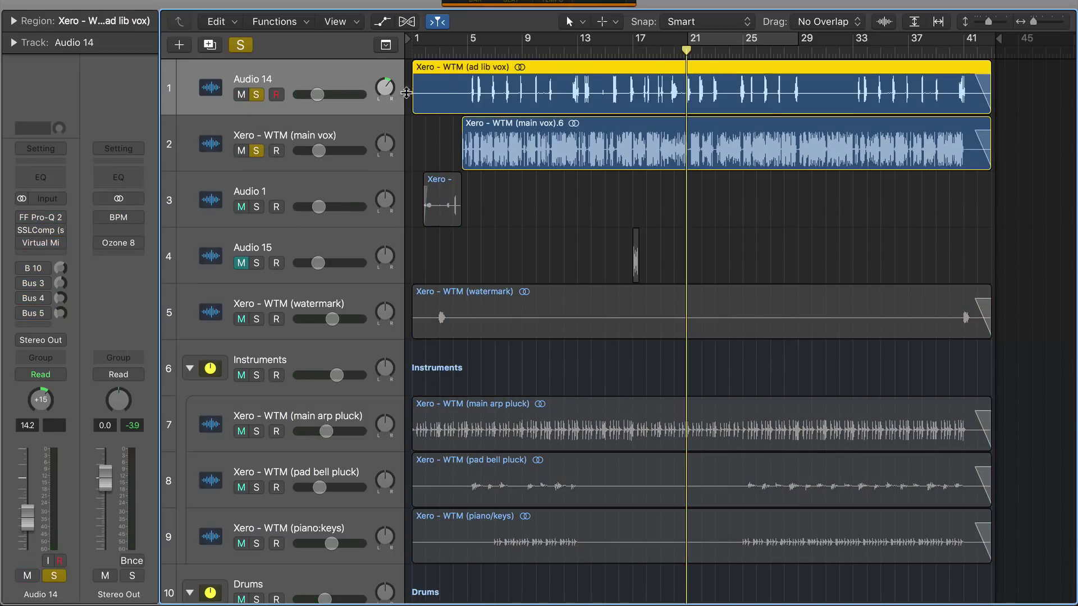
click(467, 51)
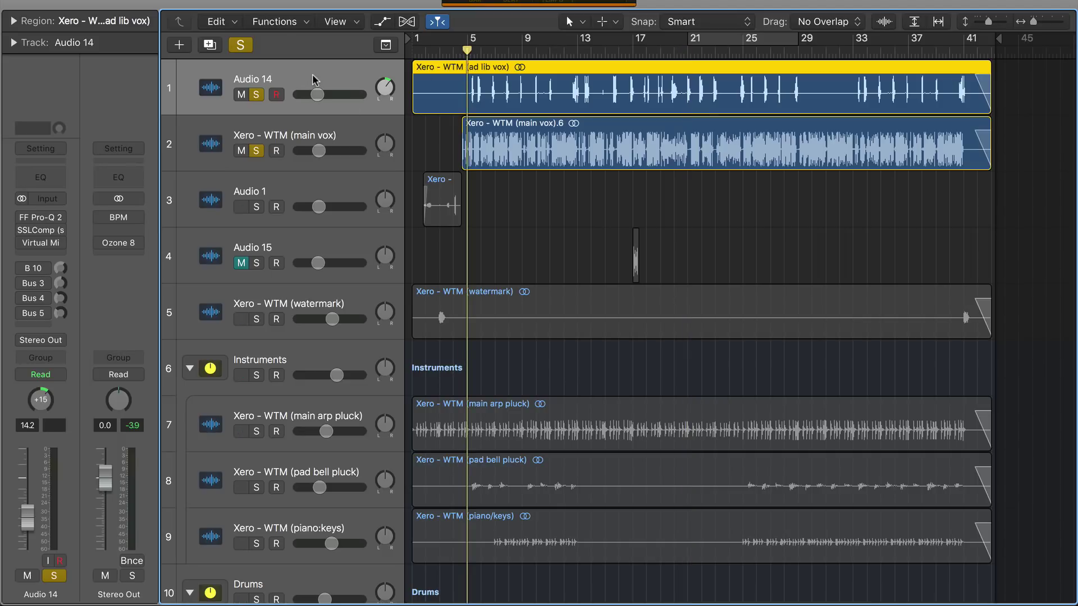
Open the FF Pro-Q 2 editor on Audio 14, examine its low cut and high shelf bands, and close the editor.
click(40, 220)
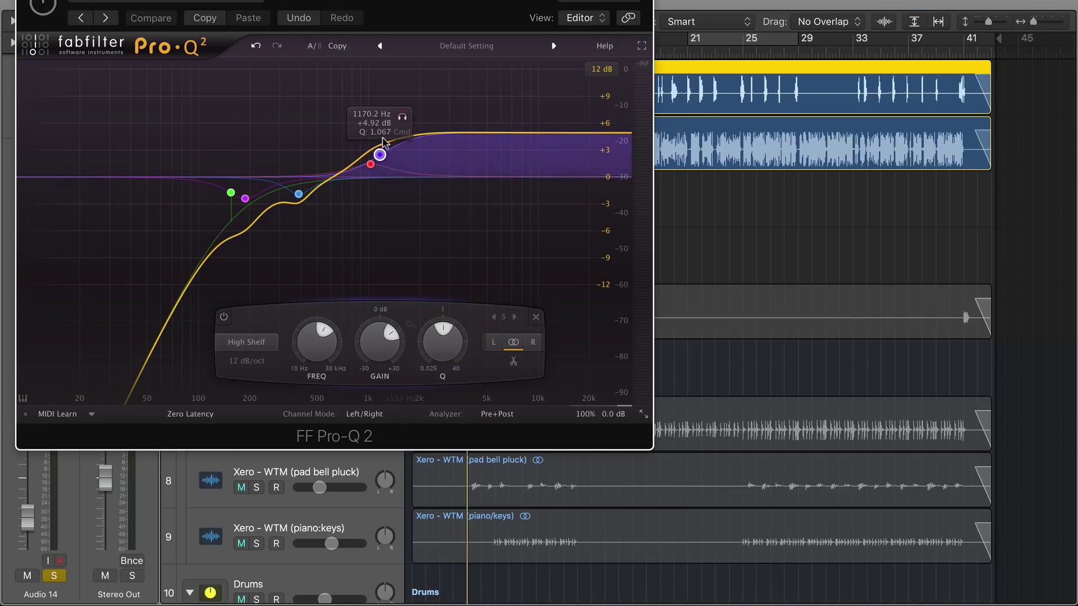
mouse_move(231, 195)
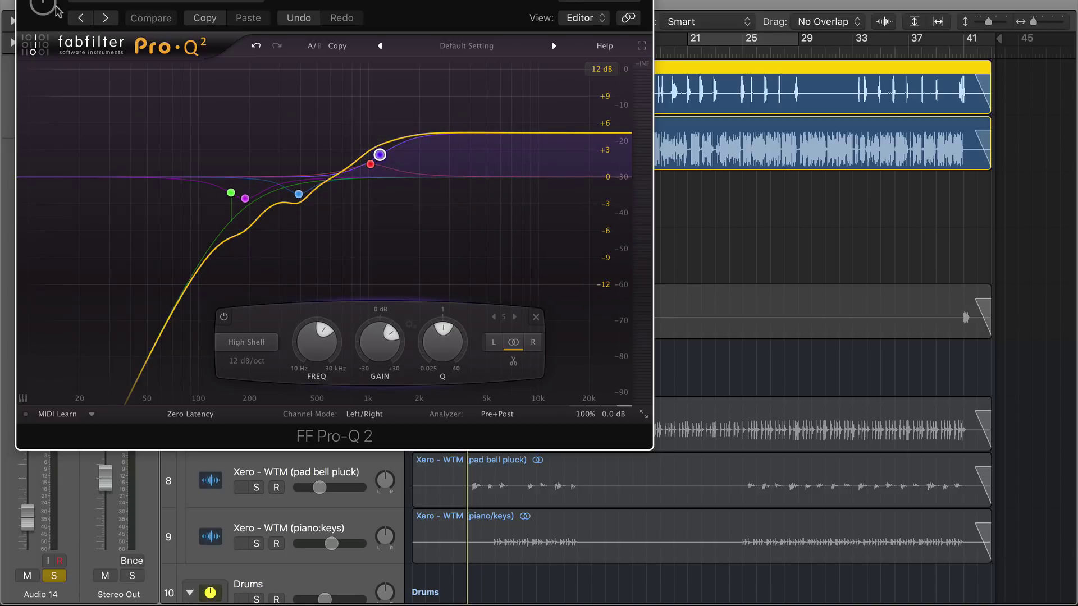
key(super+w)
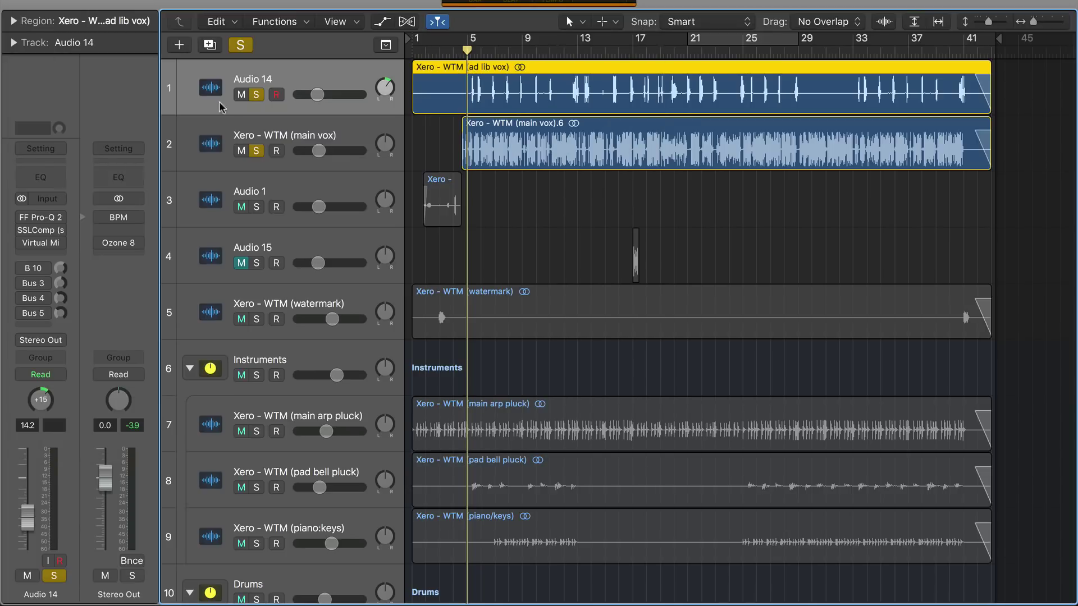
Play the ad libs with the main vox from near bar 5, comparing Audio 14's FF Pro-Q 2 off and on, and leave it enabled.
click(29, 220)
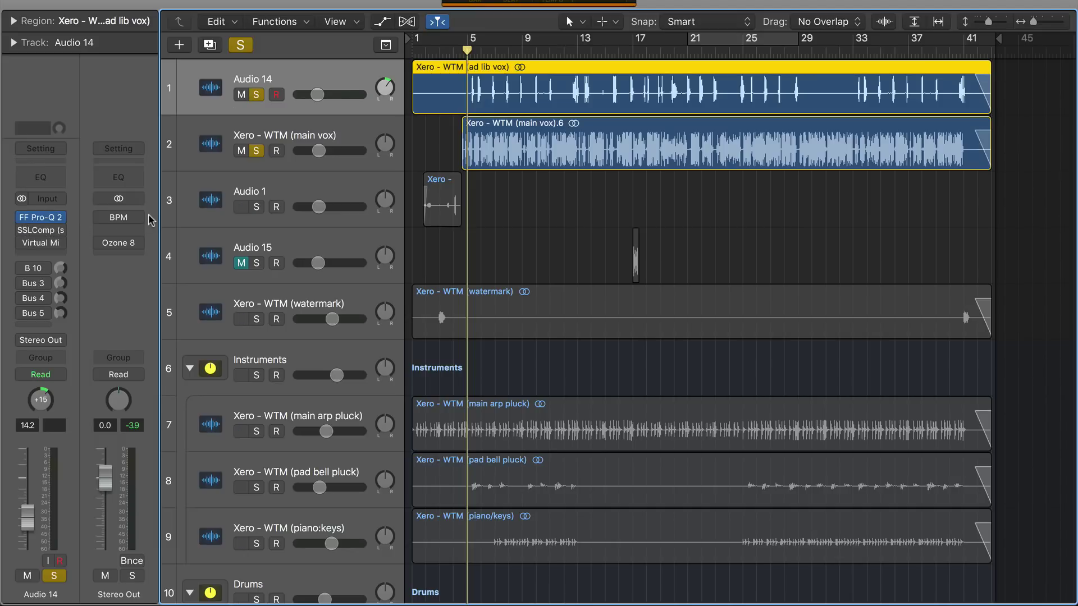
click(23, 218)
key(space)
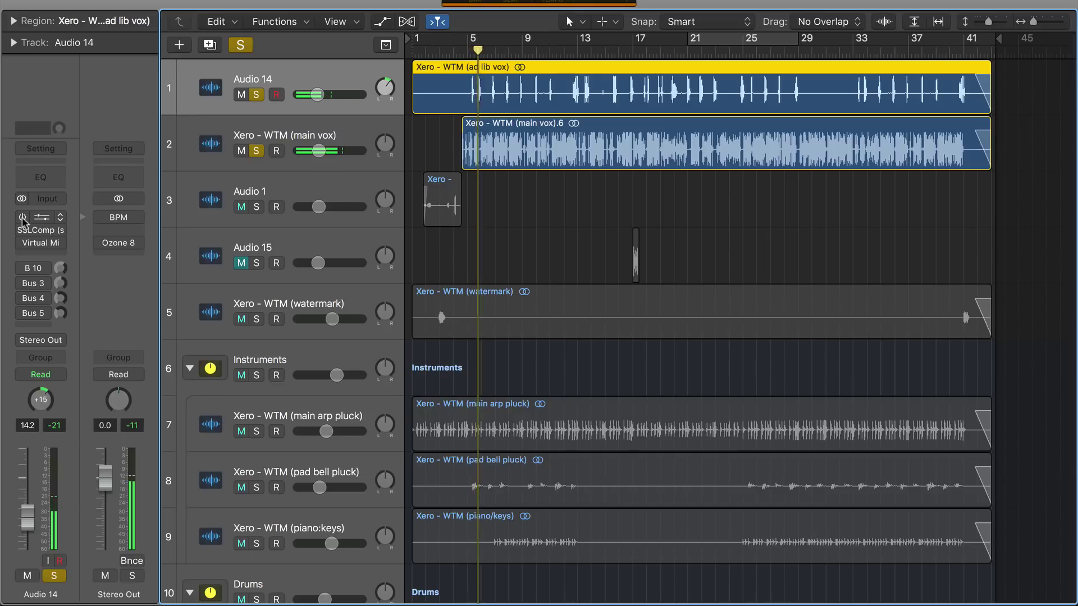
key(super+period)
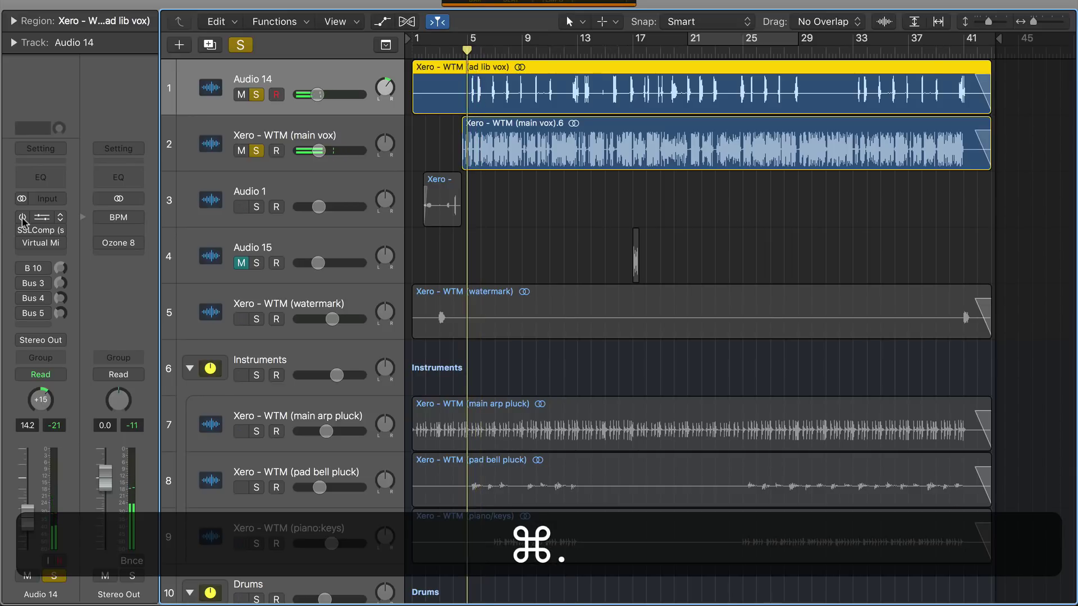
key(space)
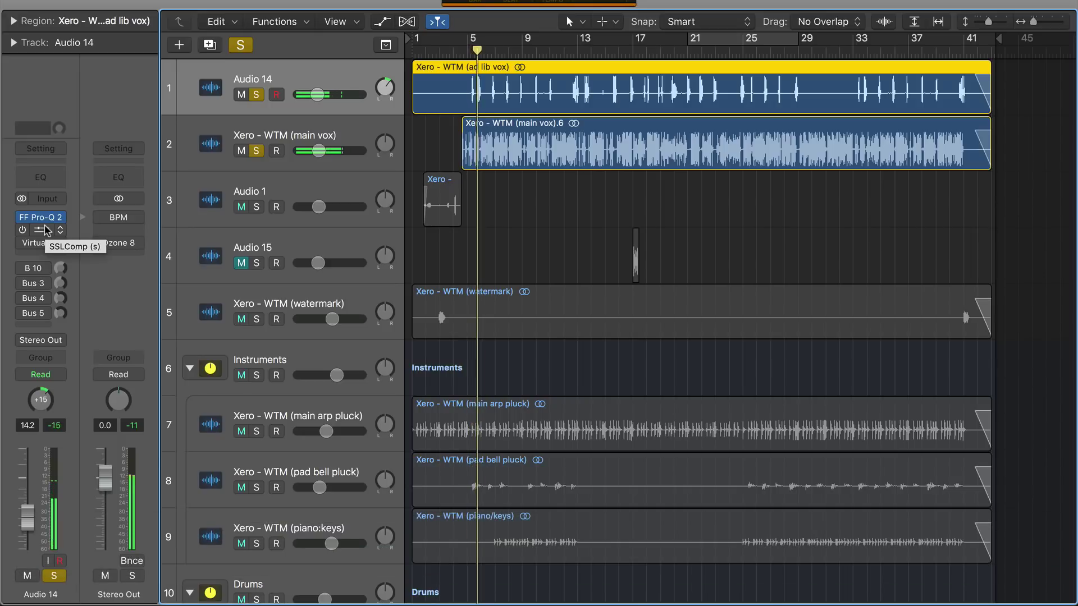
key(space)
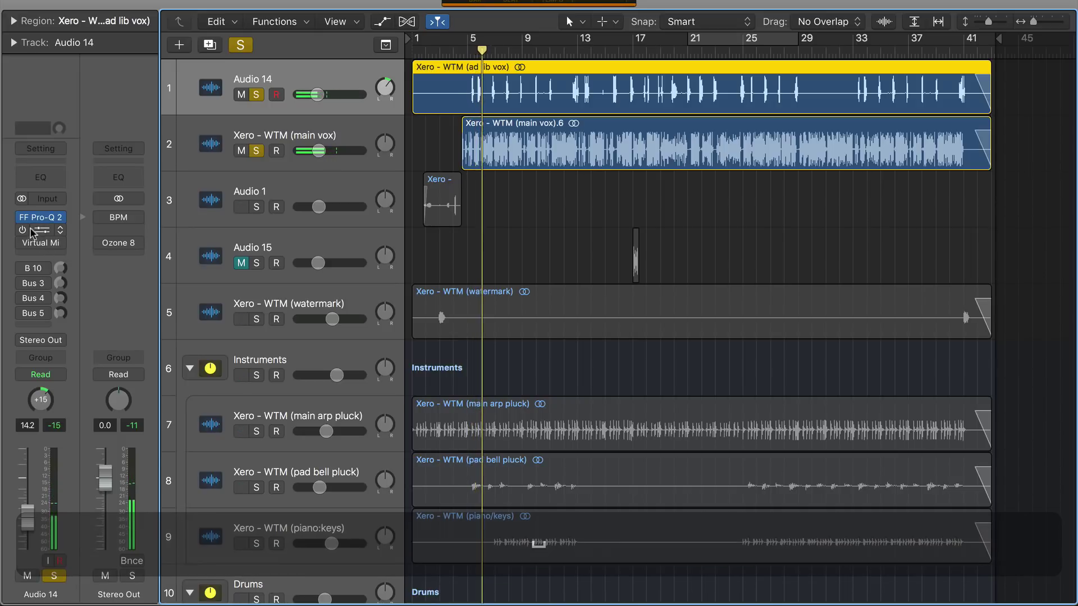
Enable SSLComp and the Virtual Mix Rack with its AirEQ Air module on Audio 14, and replay both vocals.
click(23, 230)
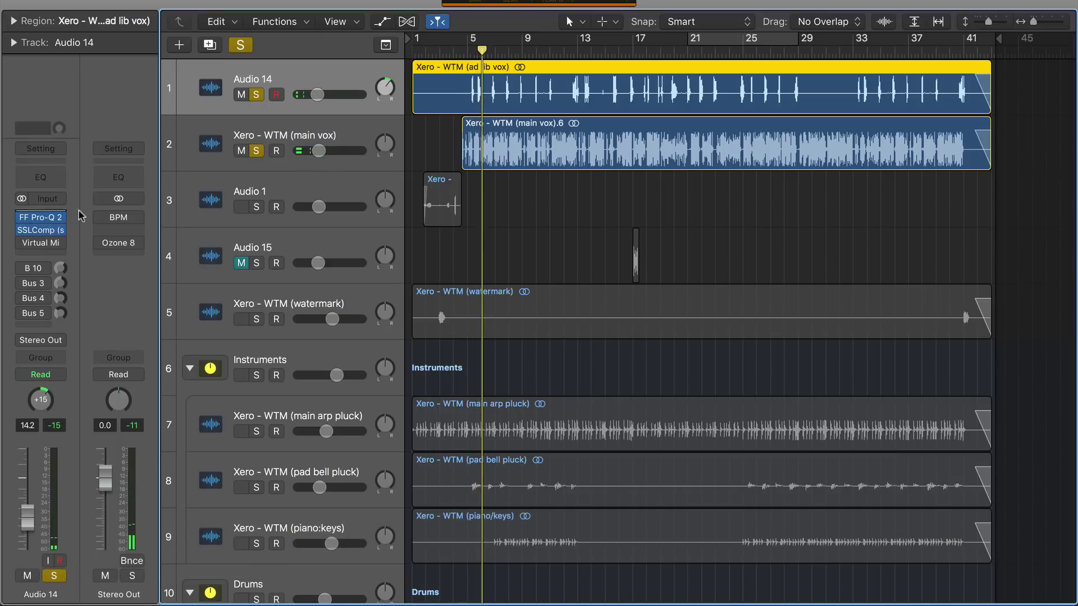
click(42, 245)
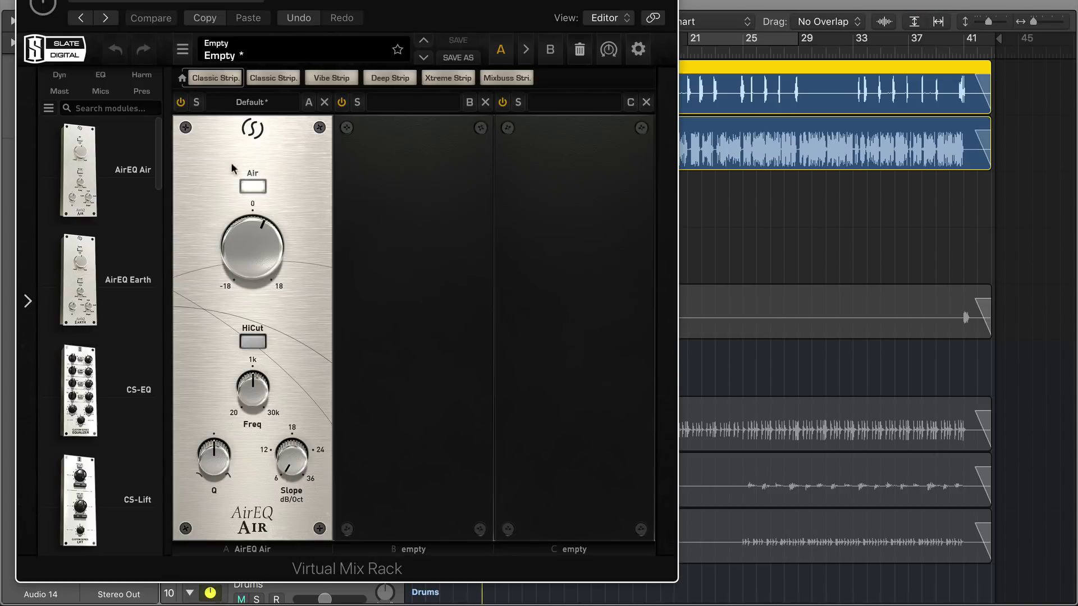
key(super+w)
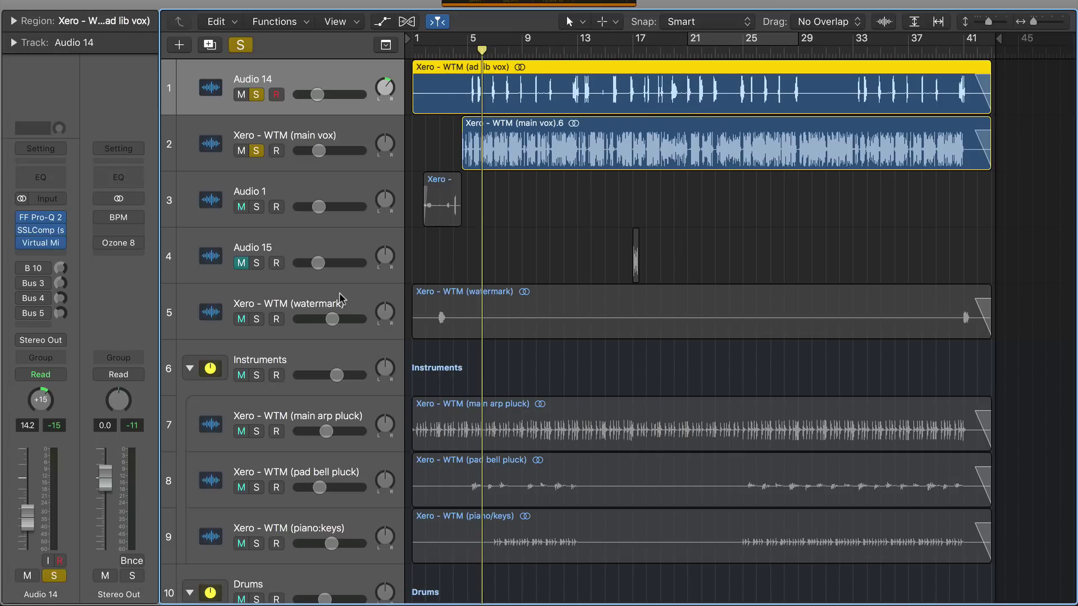
key(super+period)
key(space)
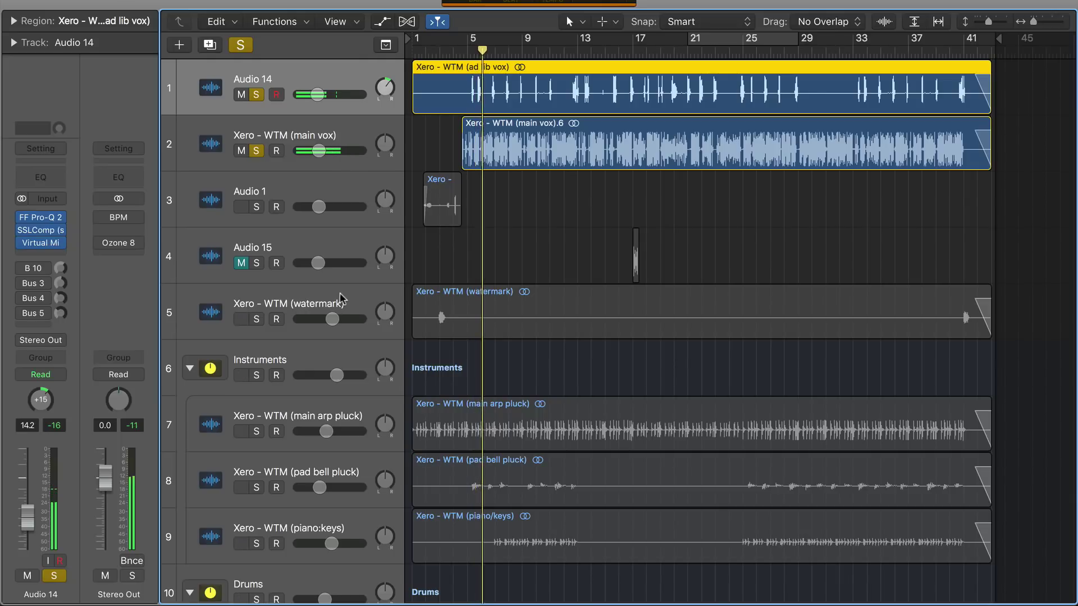
Enable Audio 14's Bus 10 and Bus 3 sends and move the playhead to around bar 4.
click(38, 270)
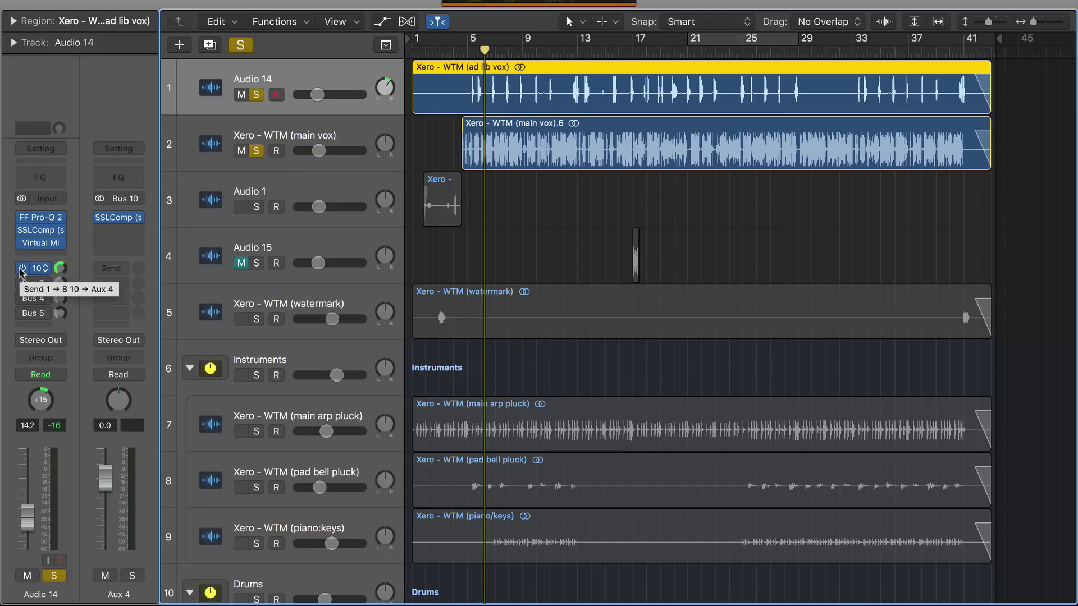
click(34, 283)
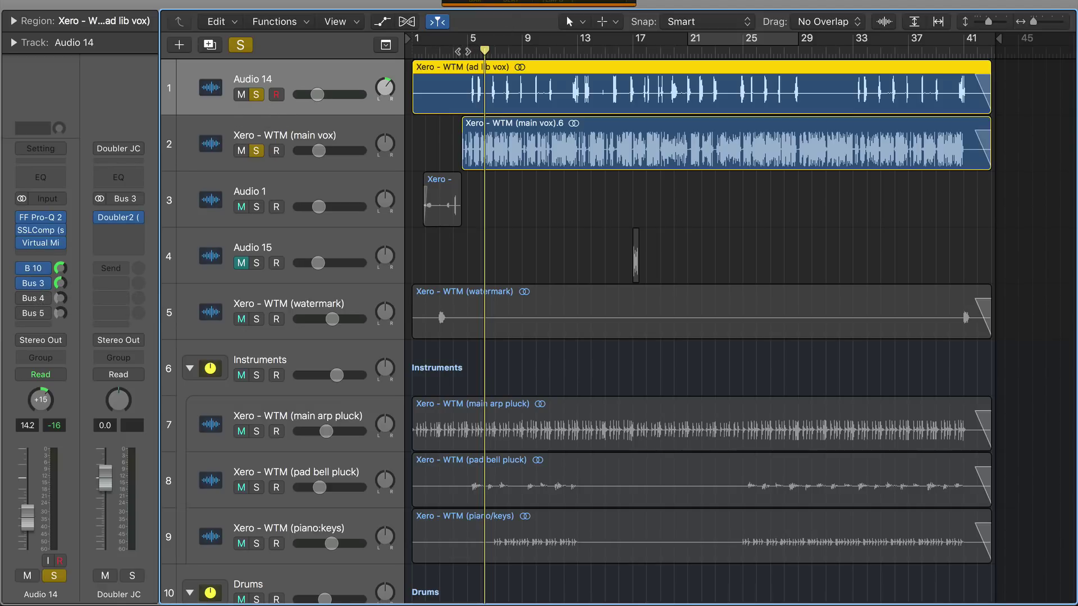
click(464, 51)
click(453, 51)
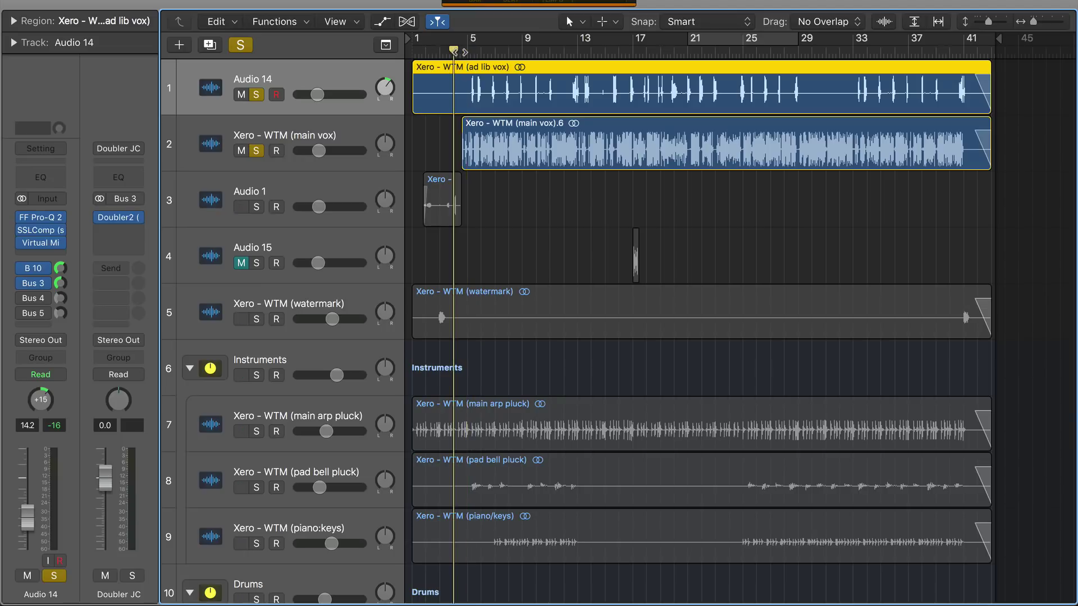
Play both vocals from near bar 5 and enable Audio 14's Bus 4 and Bus 5 sends during playback.
click(466, 51)
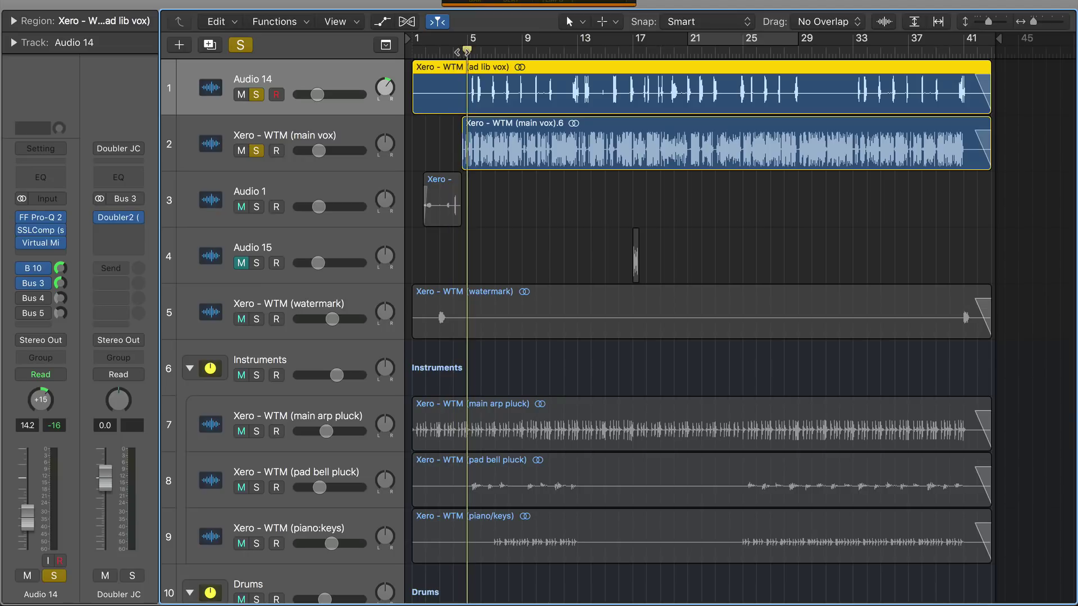
key(space)
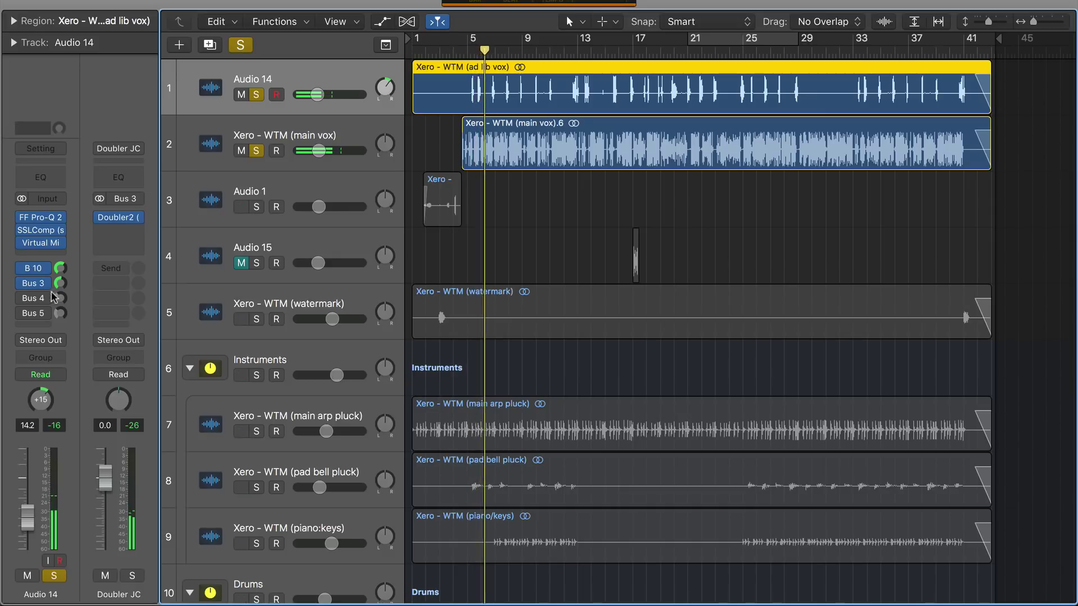
click(35, 298)
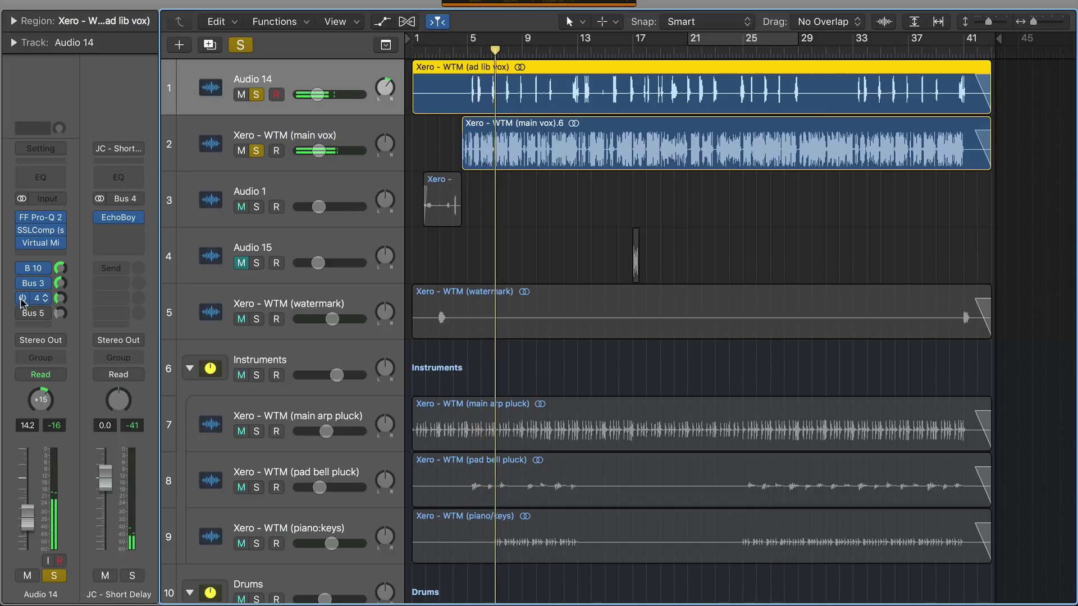
click(31, 317)
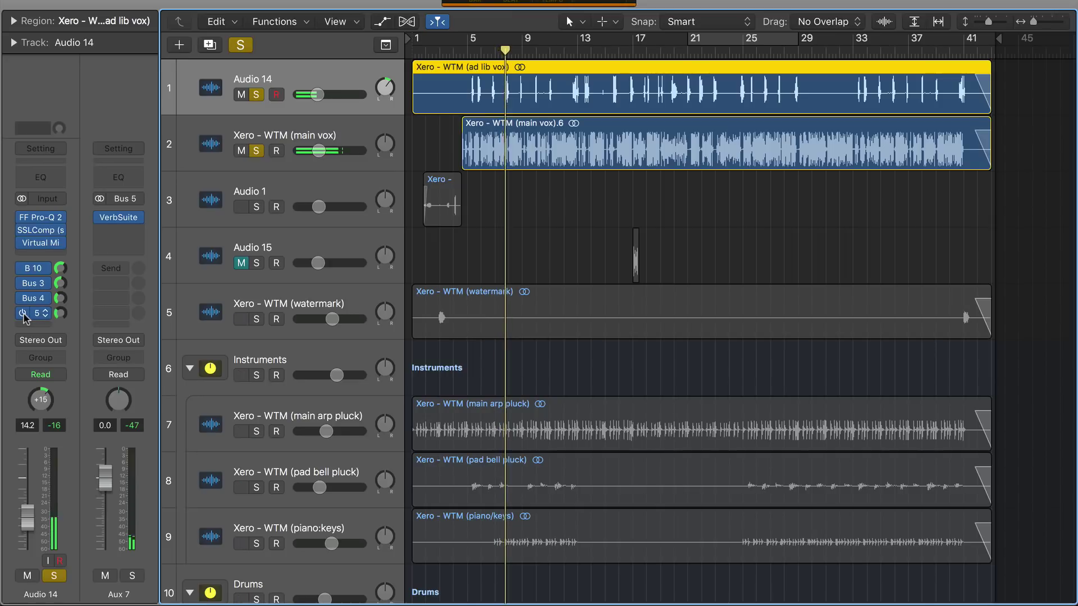
click(530, 209)
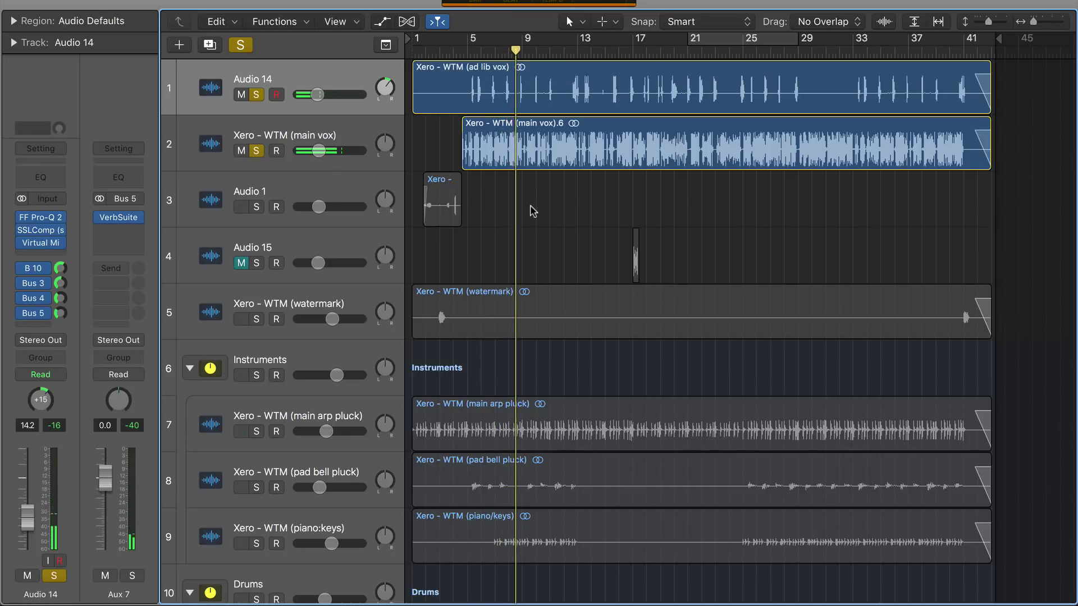
Replay the soloed vocals, continue listening from around bar 12, and clear all track solos to hear the full mix.
key(super+period)
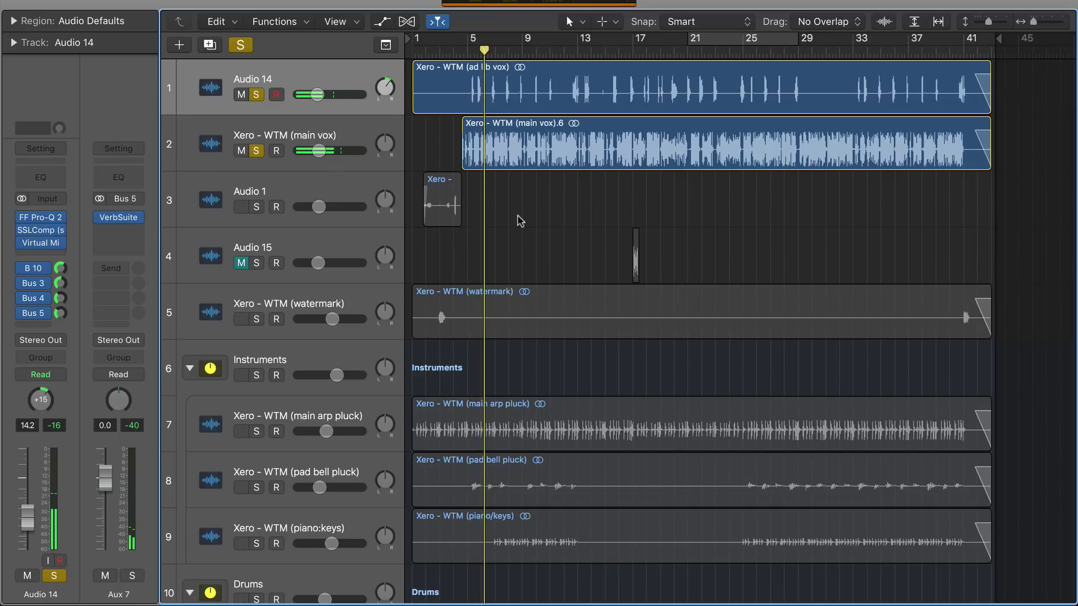
click(566, 56)
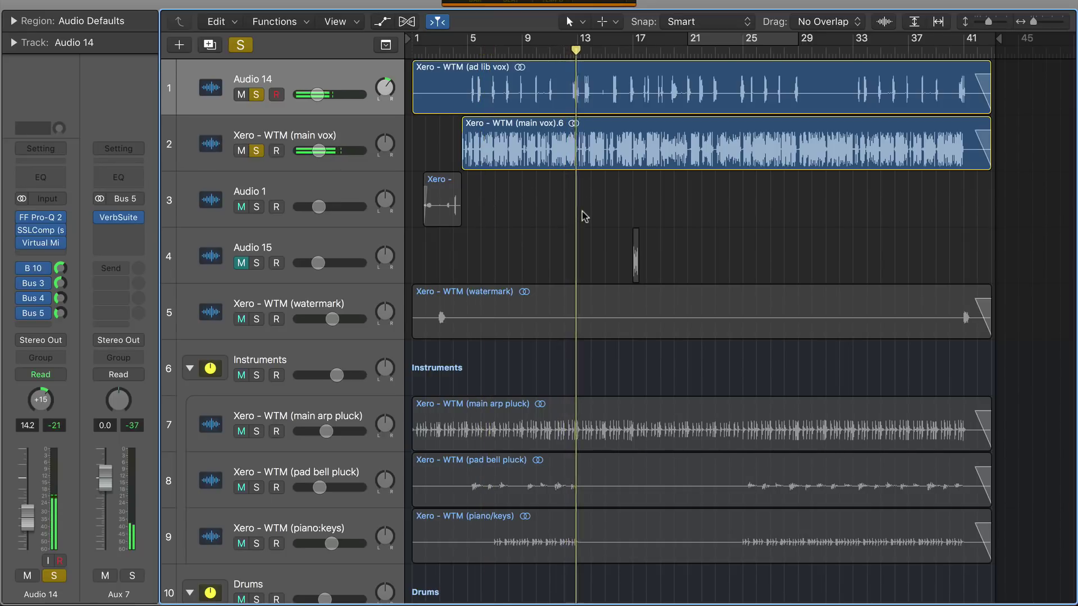
scroll(558, 218, down, 5)
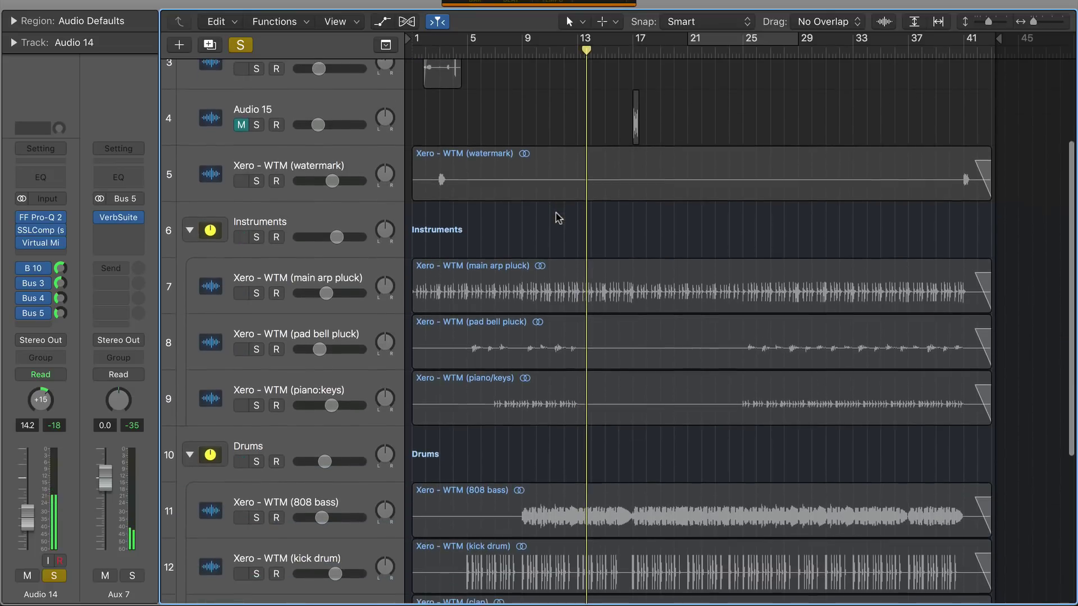
scroll(558, 218, up, 5)
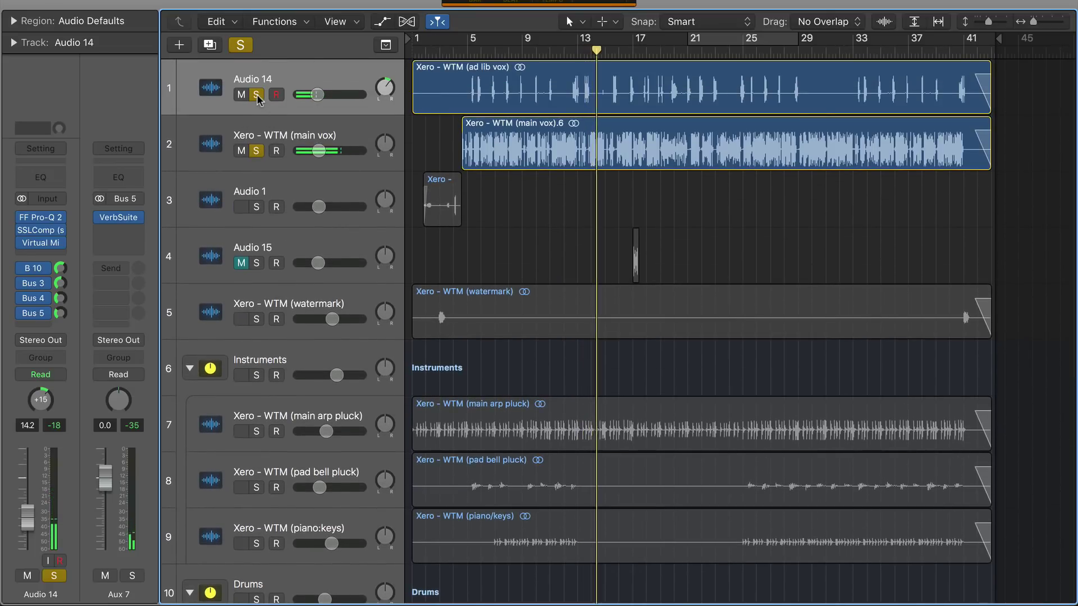
key(alt)
alt+click(256, 96)
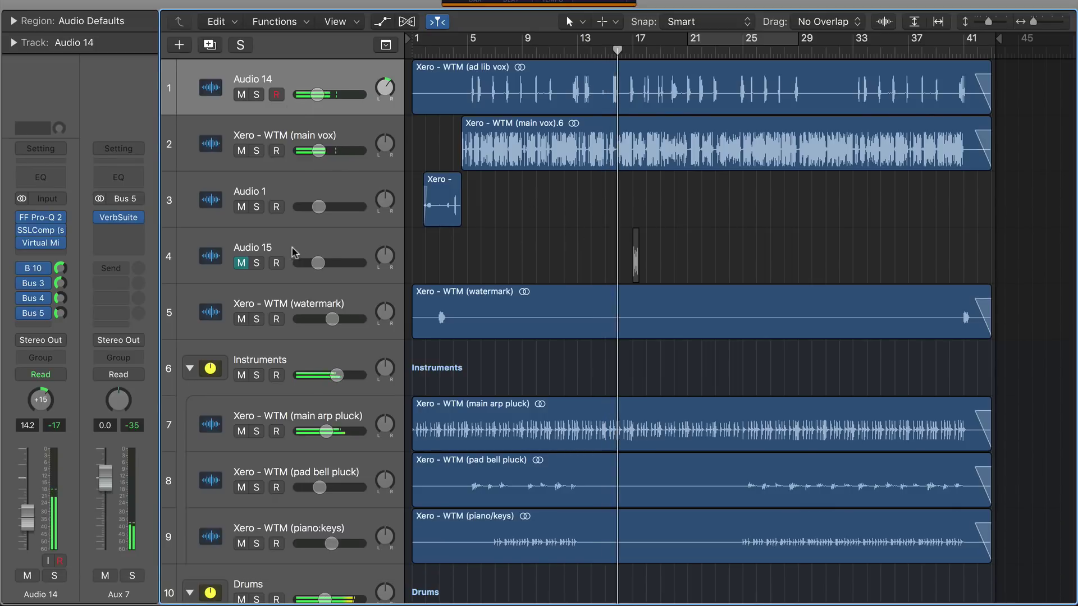
Unmute Audio 15, listen to its short clip near bar 17 within the full mix, and stop playback.
click(241, 263)
key(super+Right)
key(super+Right)
key(super+Right)
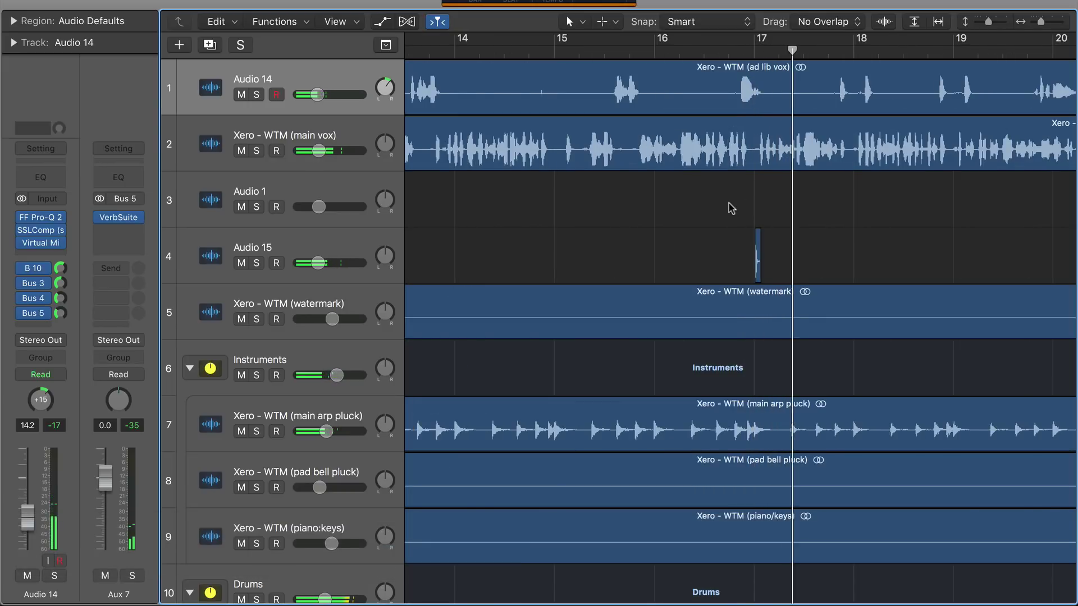
scroll(730, 207, right, 10)
scroll(730, 207, left, 5)
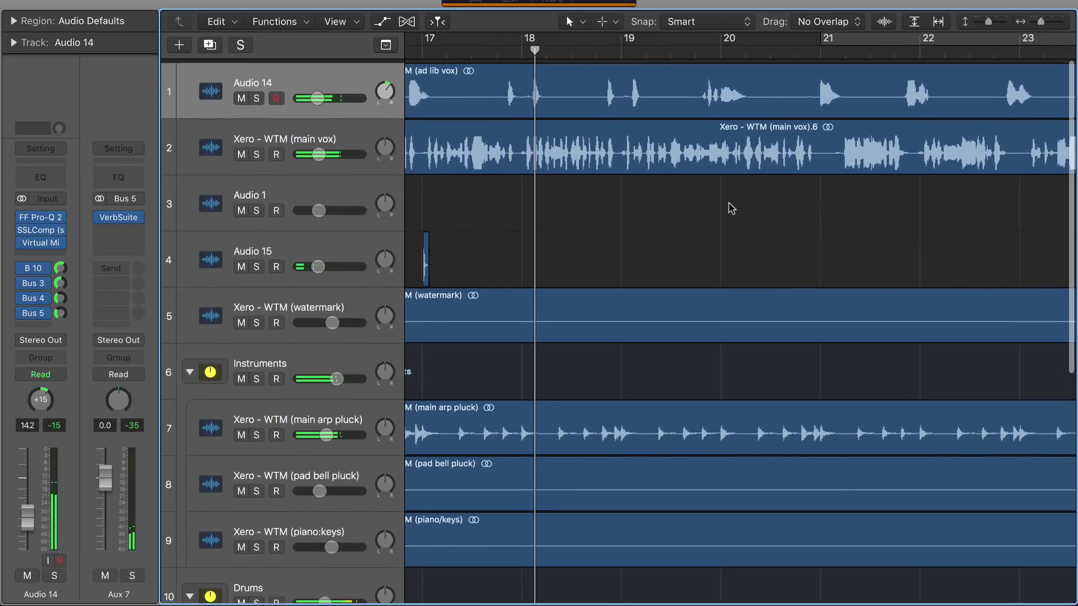
key(space)
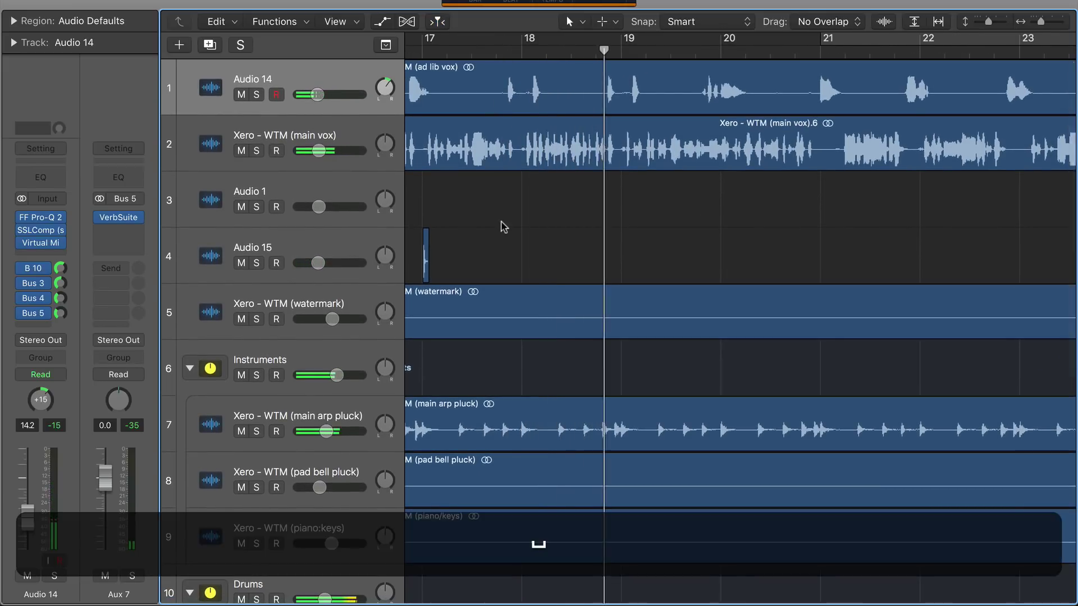
Enable all five inserts on Audio 1, from FF Pro-Q 2 to NS1, and its Bus 10, 3, 4 and 5 sends.
click(321, 110)
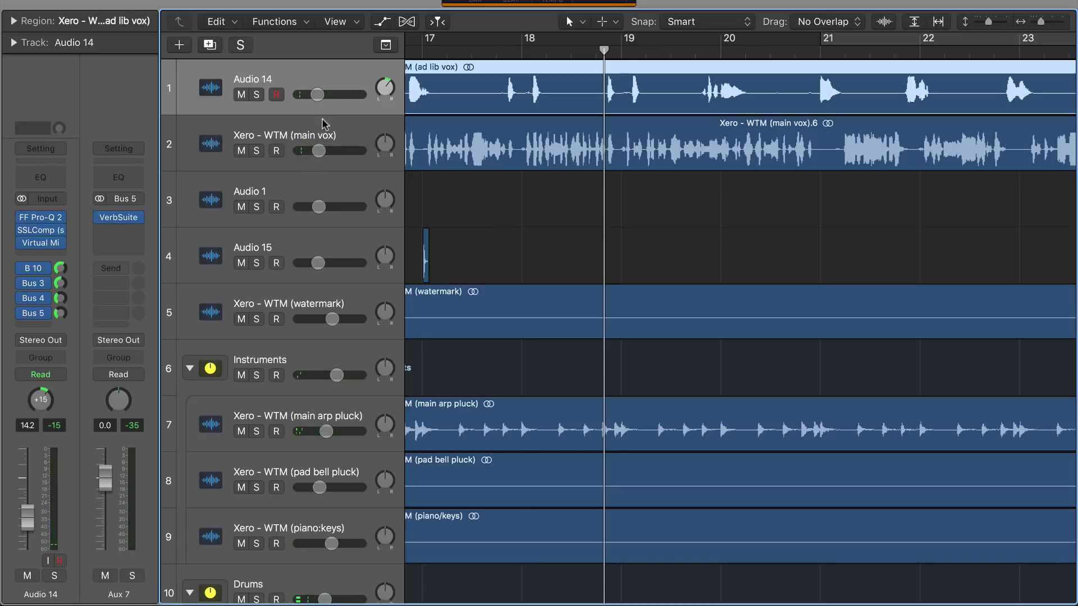
click(337, 181)
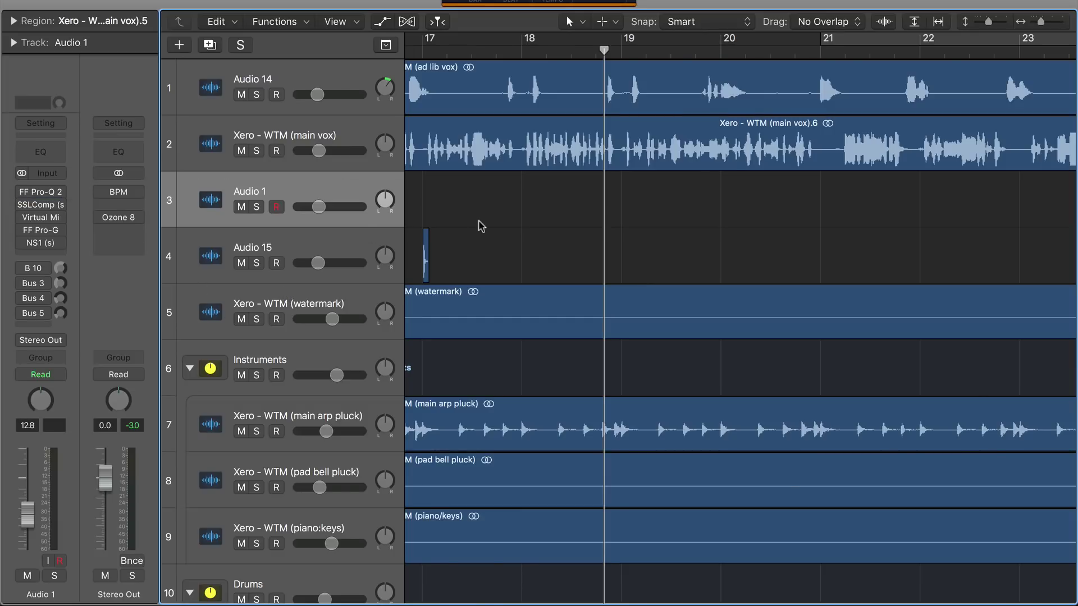
key(z)
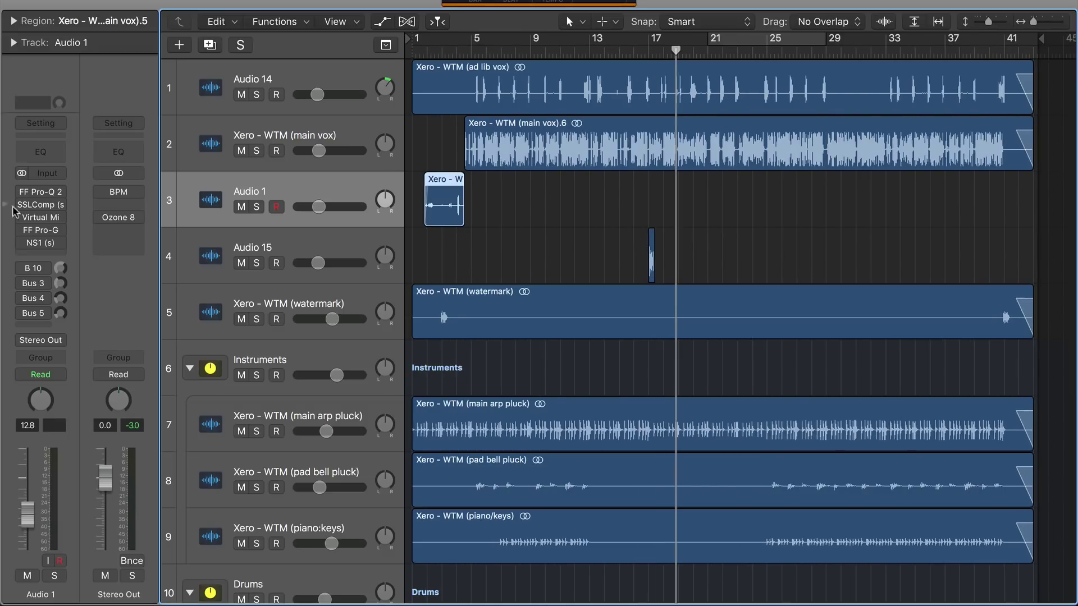
mouse_move(20, 194)
drag(20, 207, 25, 287)
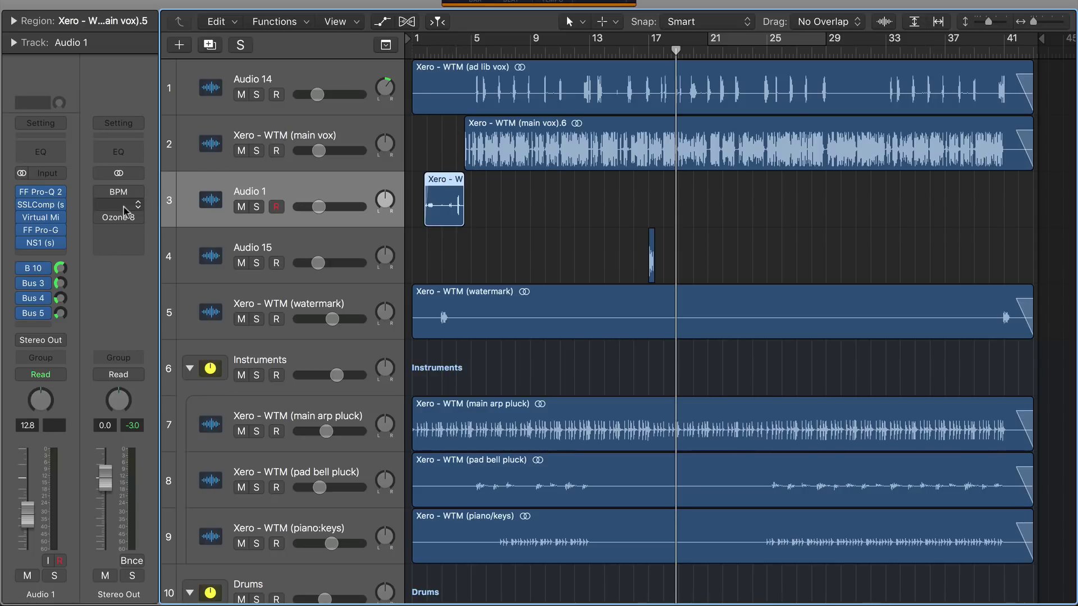
Remove the BPM plug-in from the Stereo Out channel.
click(100, 193)
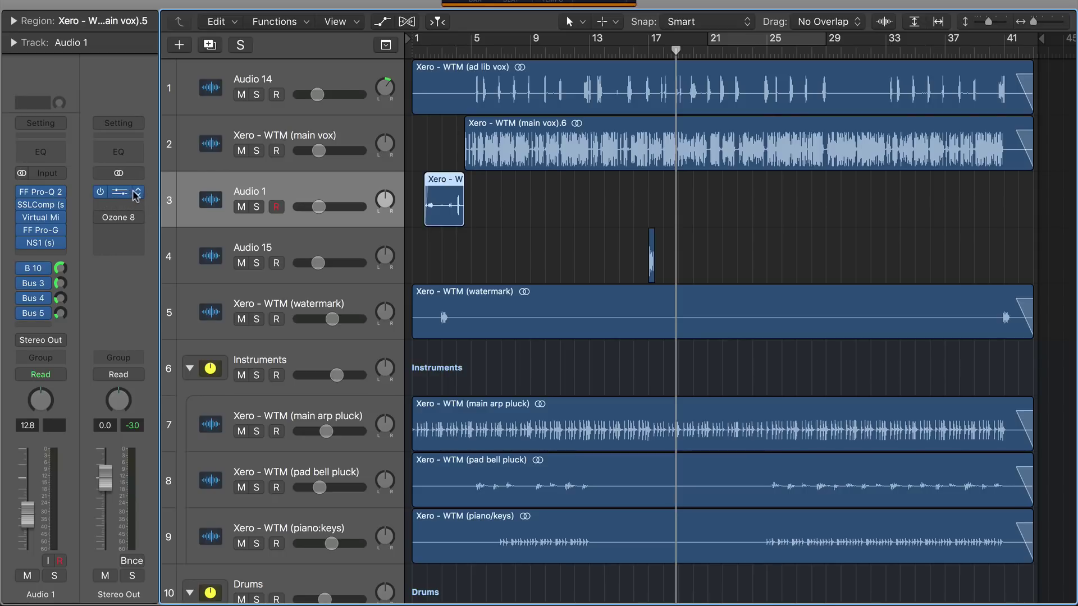
click(137, 195)
click(146, 214)
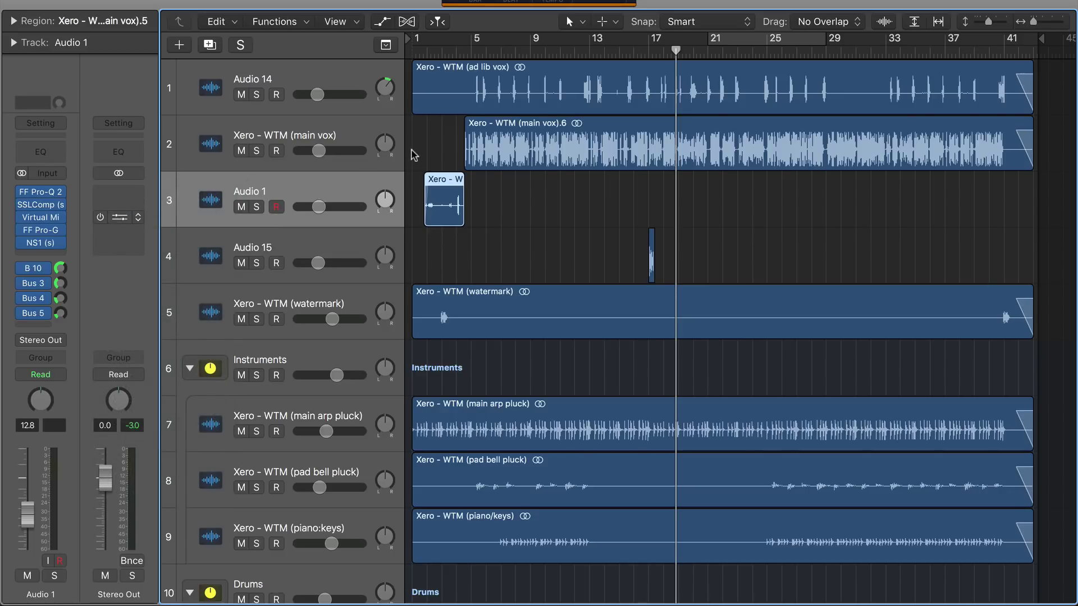
Show the Ozone 8 editor, browse the custom preset folder containing Master 1 to Master 4 Vintage, and close the preset manager.
key(v)
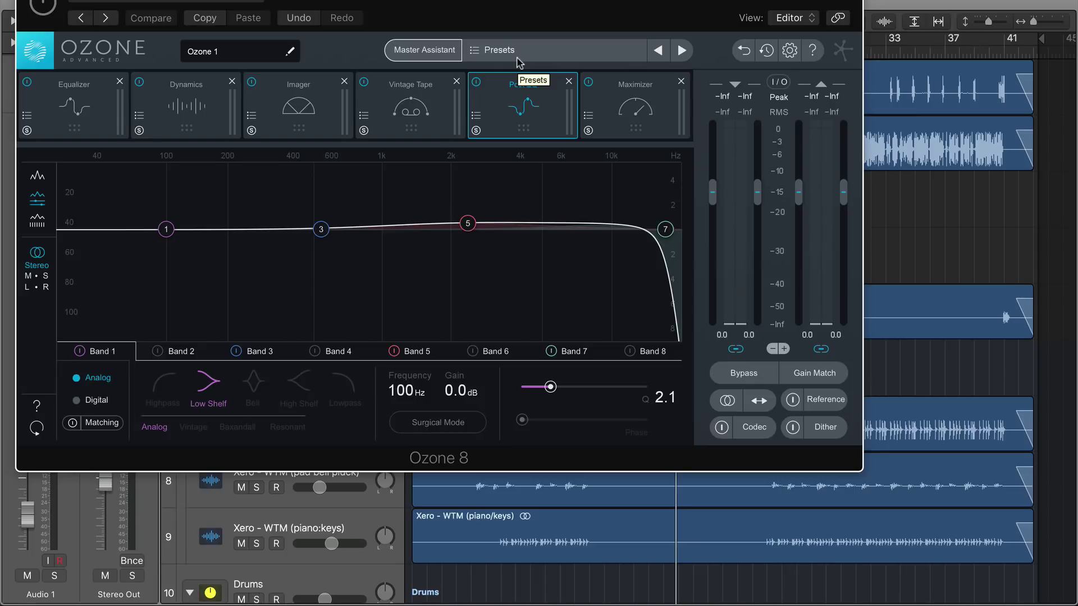
drag(198, 1, 245, 7)
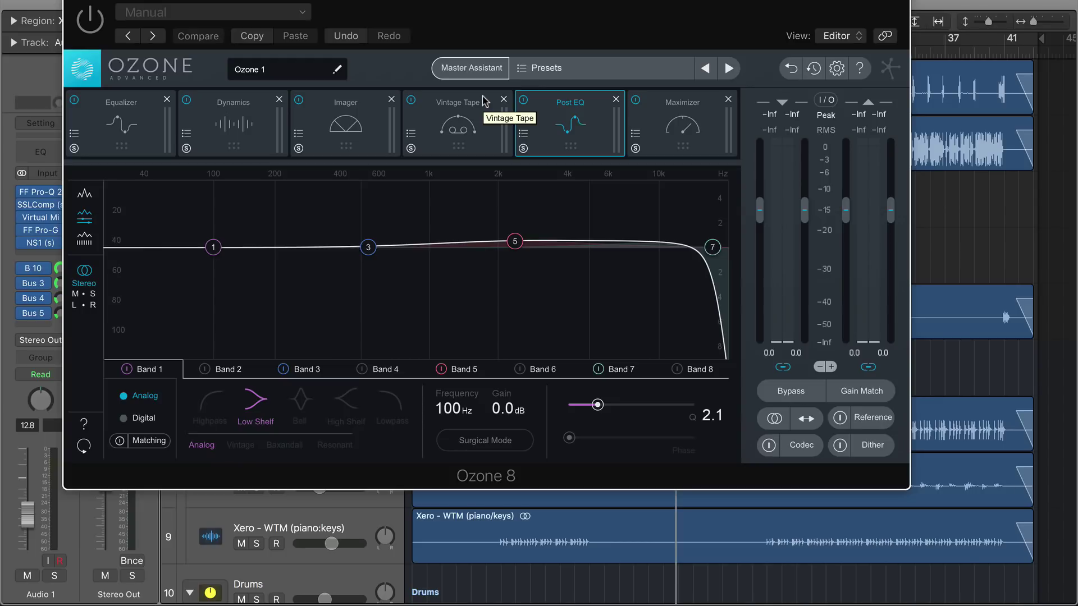
click(542, 68)
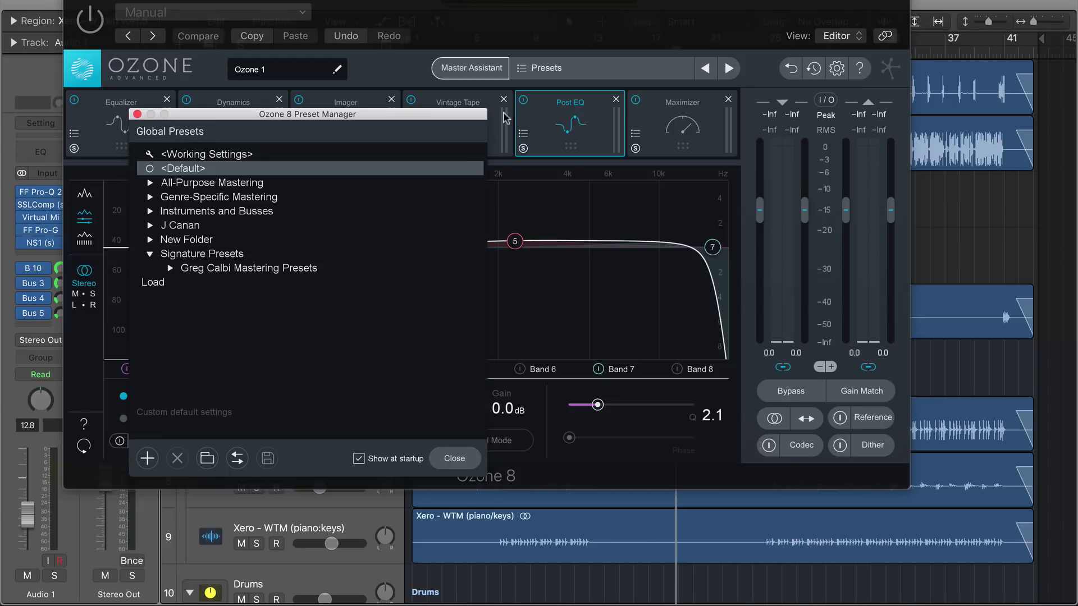
click(151, 227)
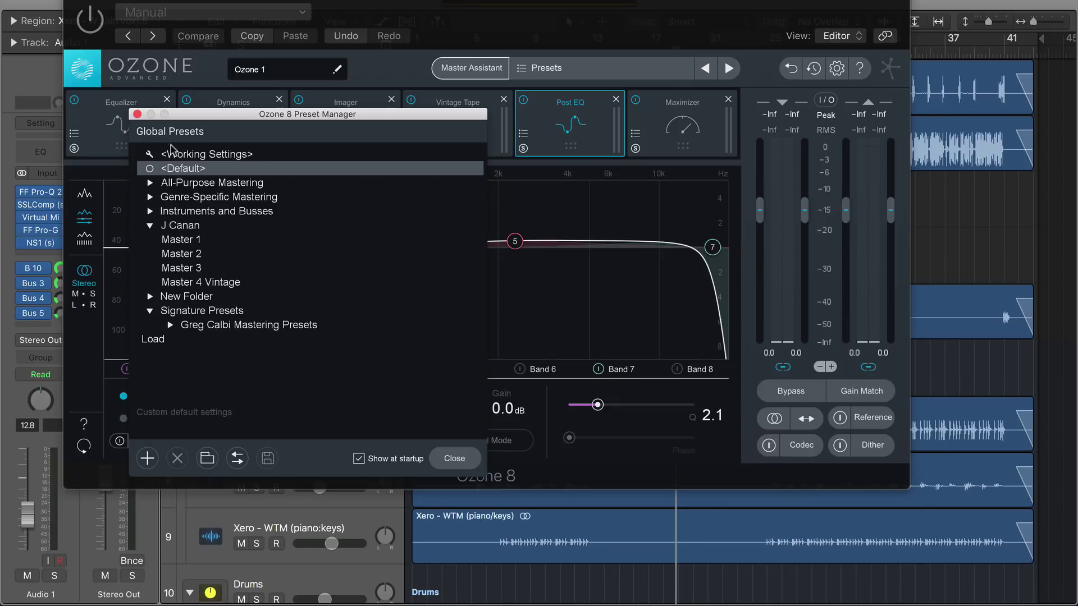
click(137, 115)
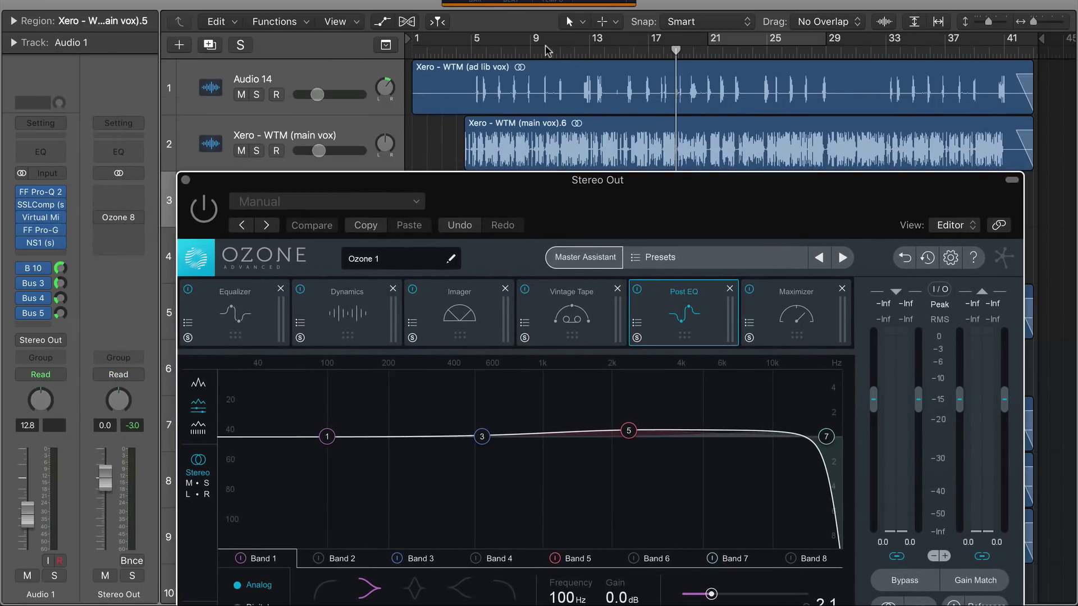
Play the mix from near bar 10, enable Ozone 8 on Stereo Out, and replay it, dismissing the overload alert.
click(548, 50)
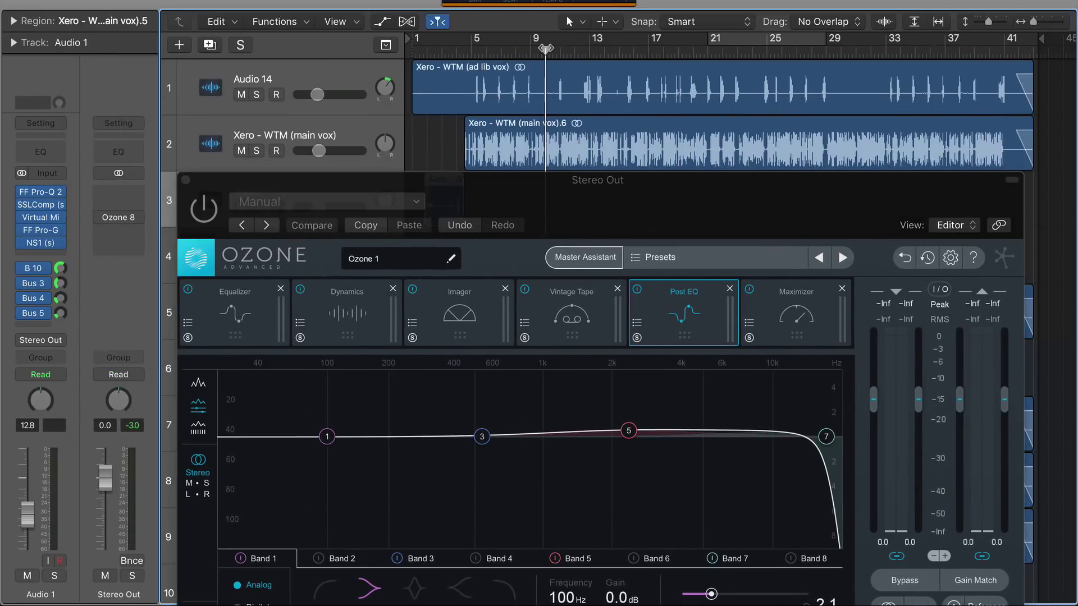
key(space)
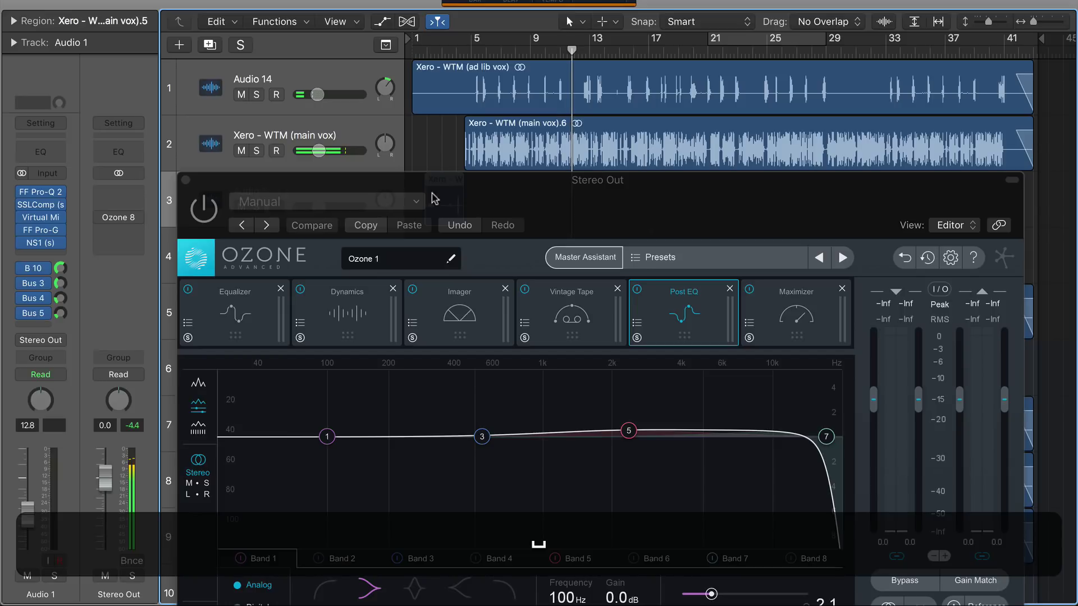
click(206, 212)
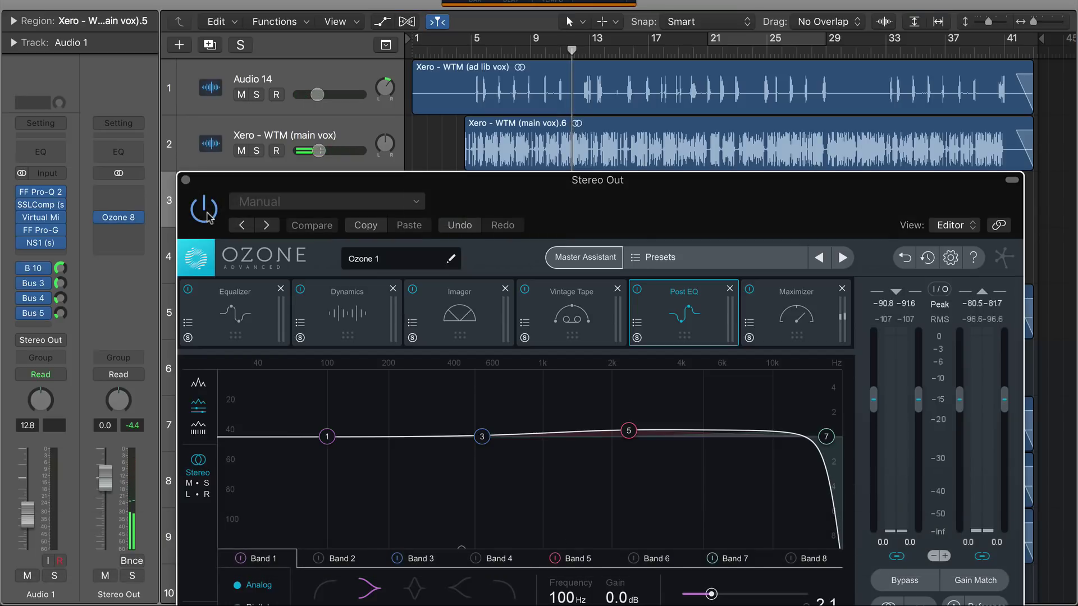
key(space)
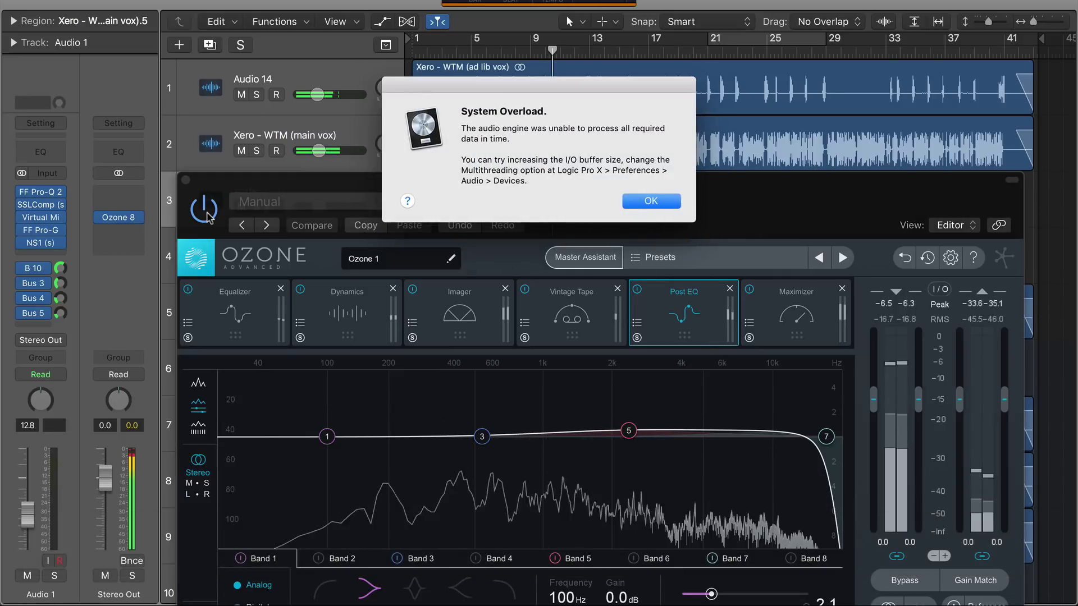
key(Return)
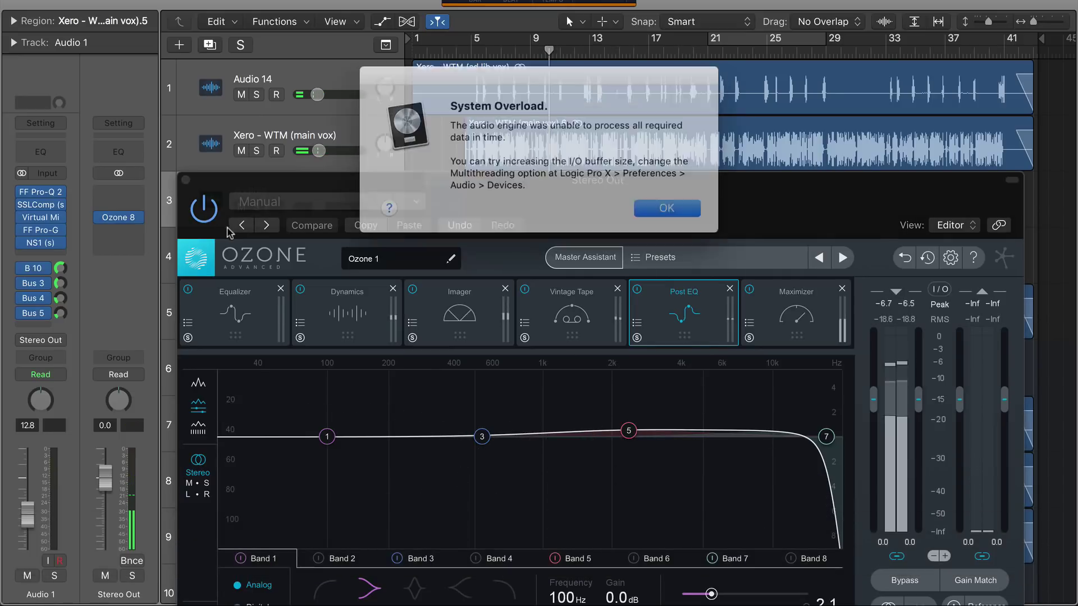
click(649, 200)
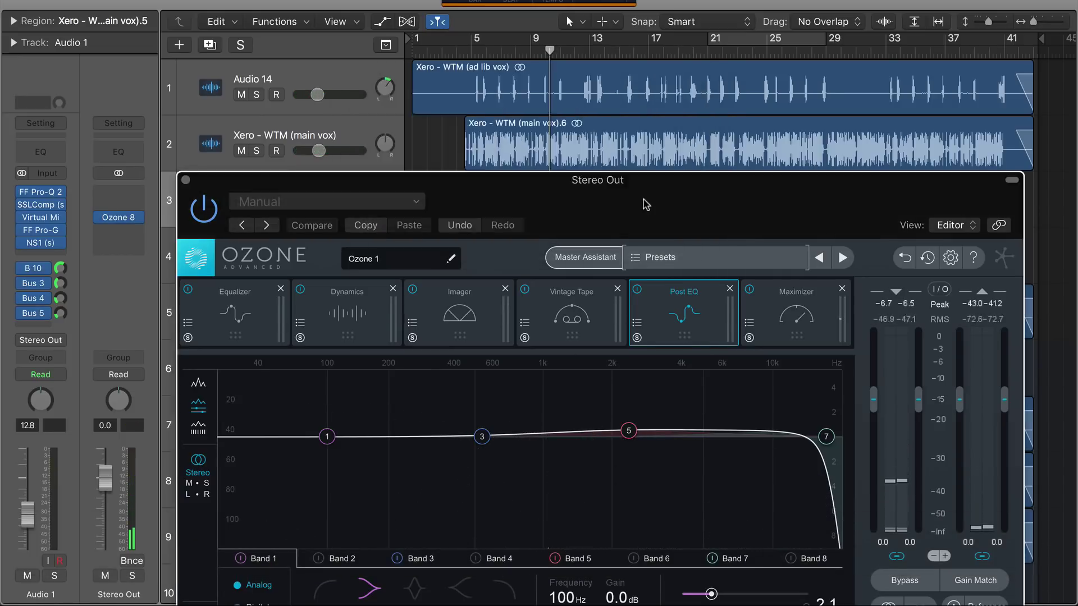
Retry playback with Ozone 8 enabled from about bar 11, repositioning its editor and dismissing the overload alerts.
key(super+space)
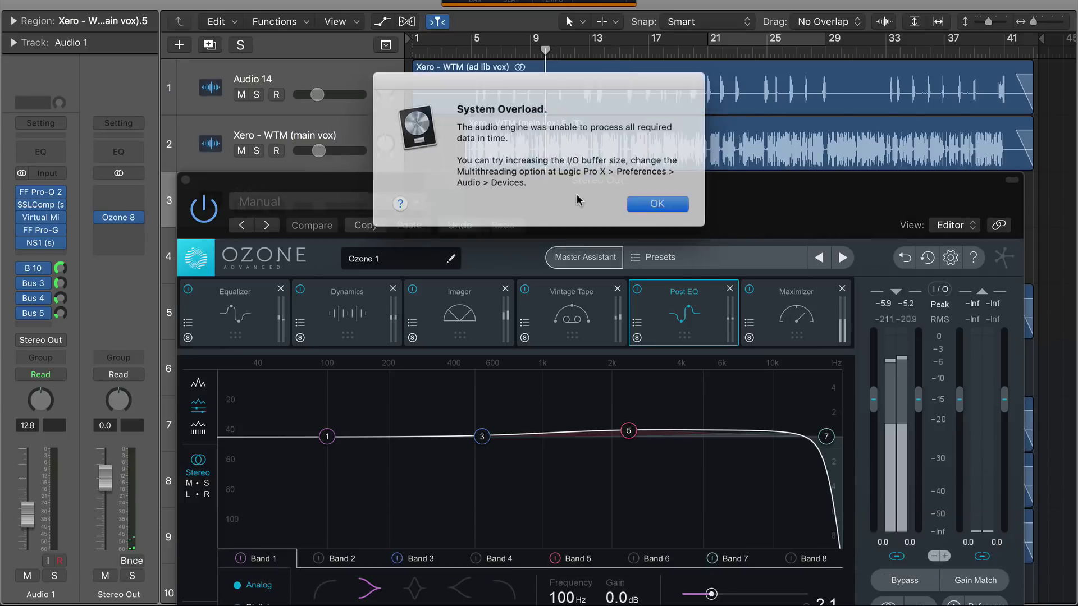
click(642, 206)
mouse_move(570, 207)
mouse_down()
mouse_move(494, 74)
mouse_move(513, 68)
mouse_move(541, 149)
mouse_move(589, 205)
mouse_up()
click(561, 57)
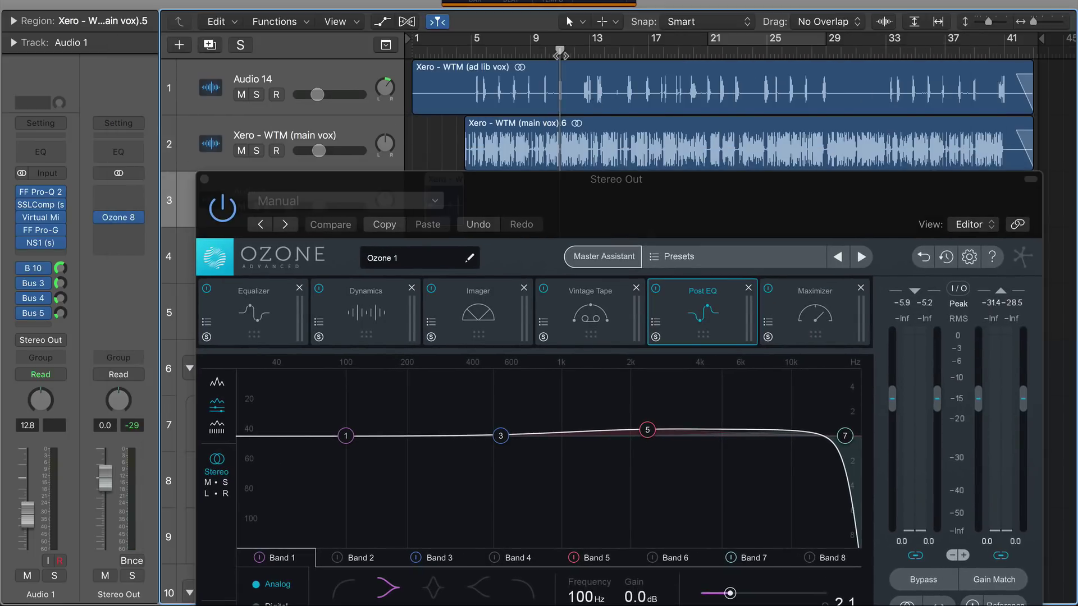
key(space)
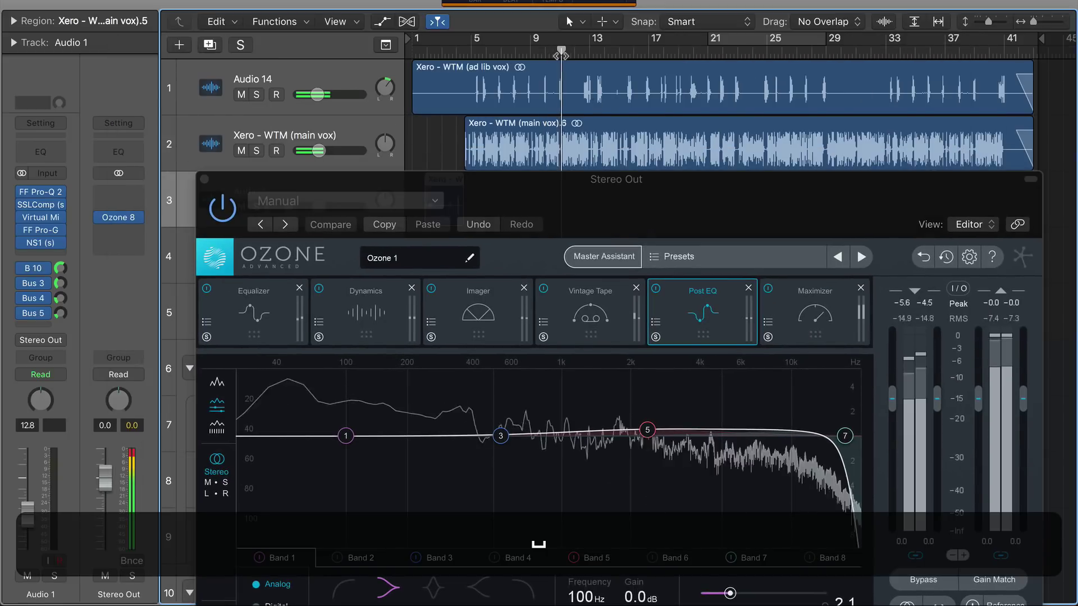
drag(557, 202, 492, 91)
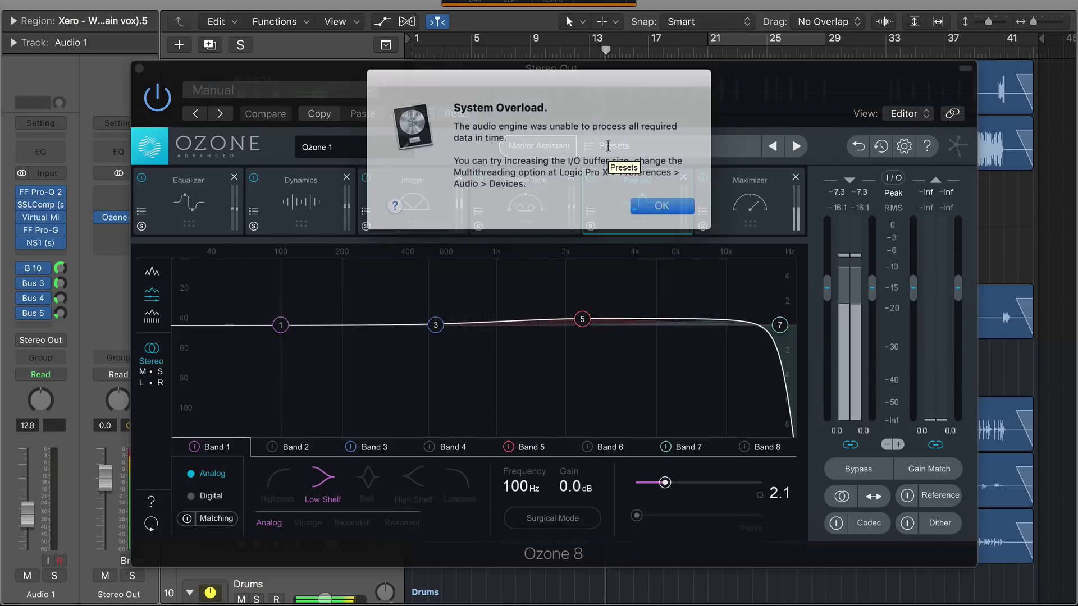
key(Return)
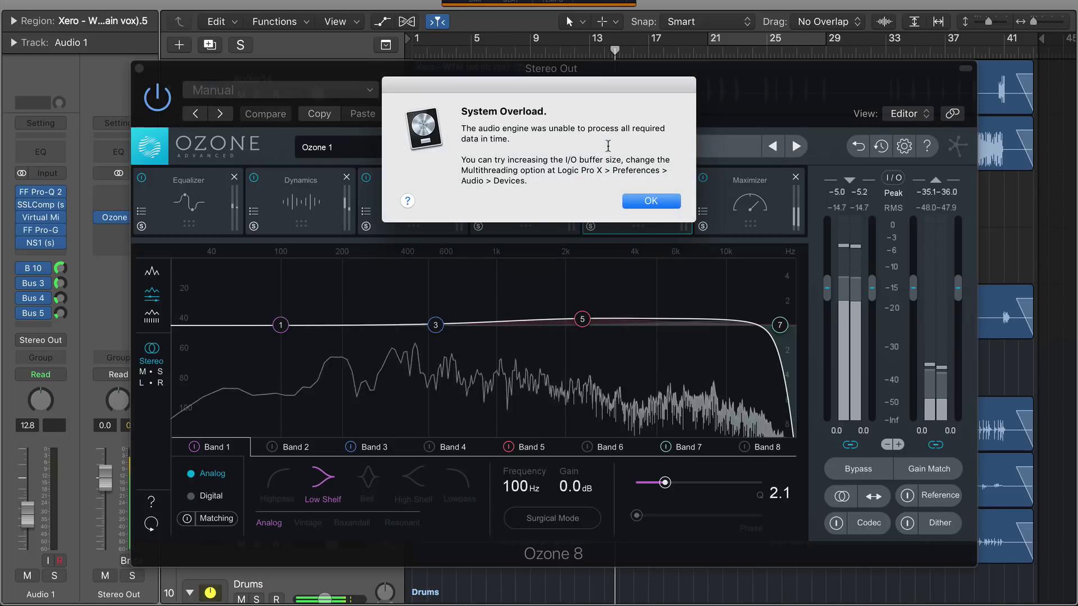
Dismiss the overload alerts, load the Master 2 preset in Ozone 8, and play the mix with it.
key(Return)
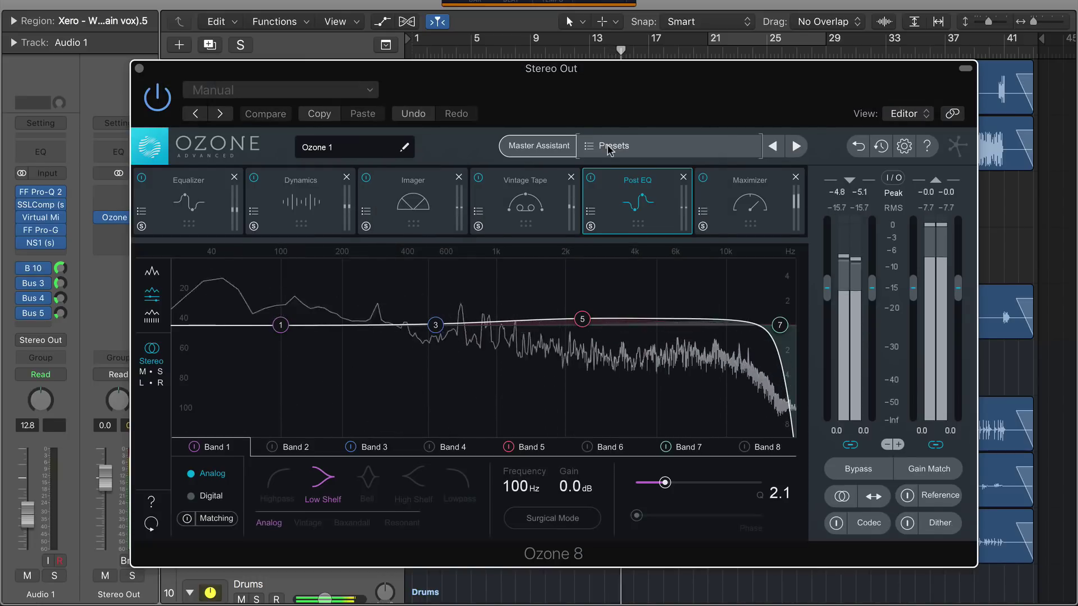
key(Return)
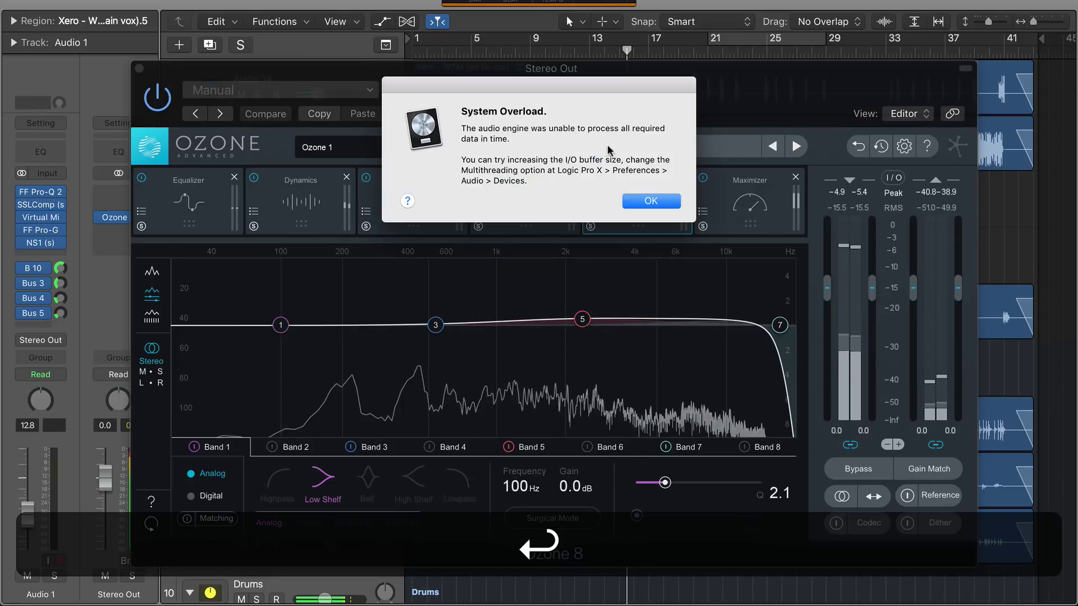
click(613, 146)
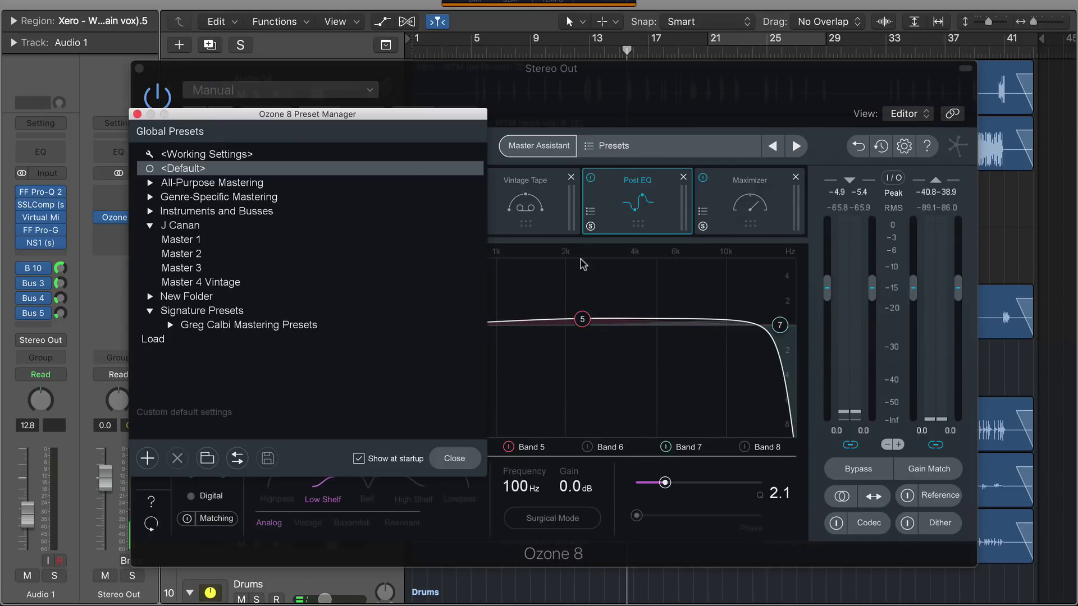
click(181, 258)
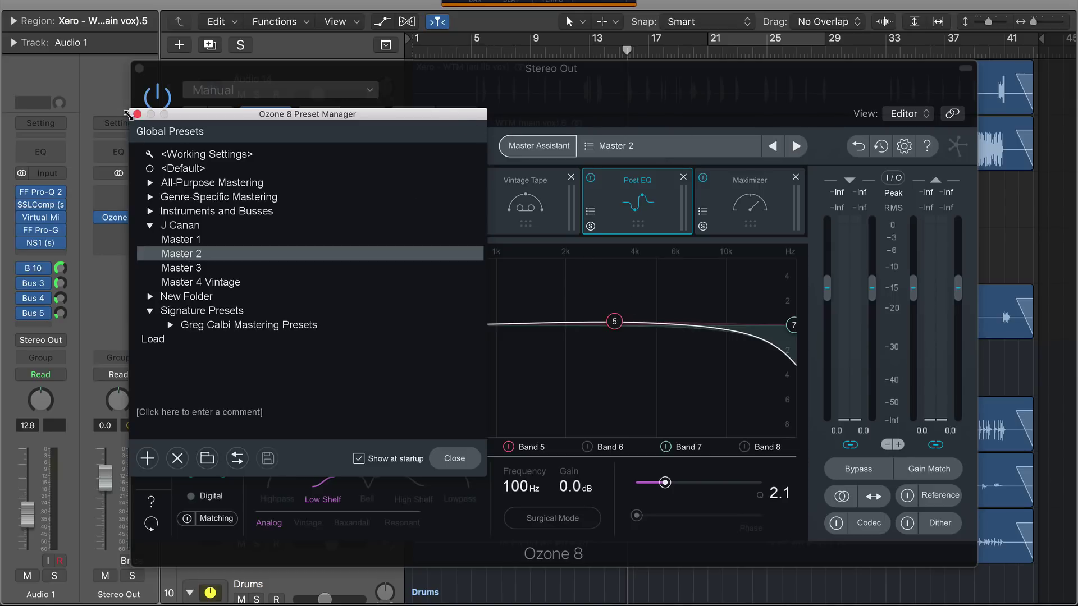
click(137, 114)
key(super+period)
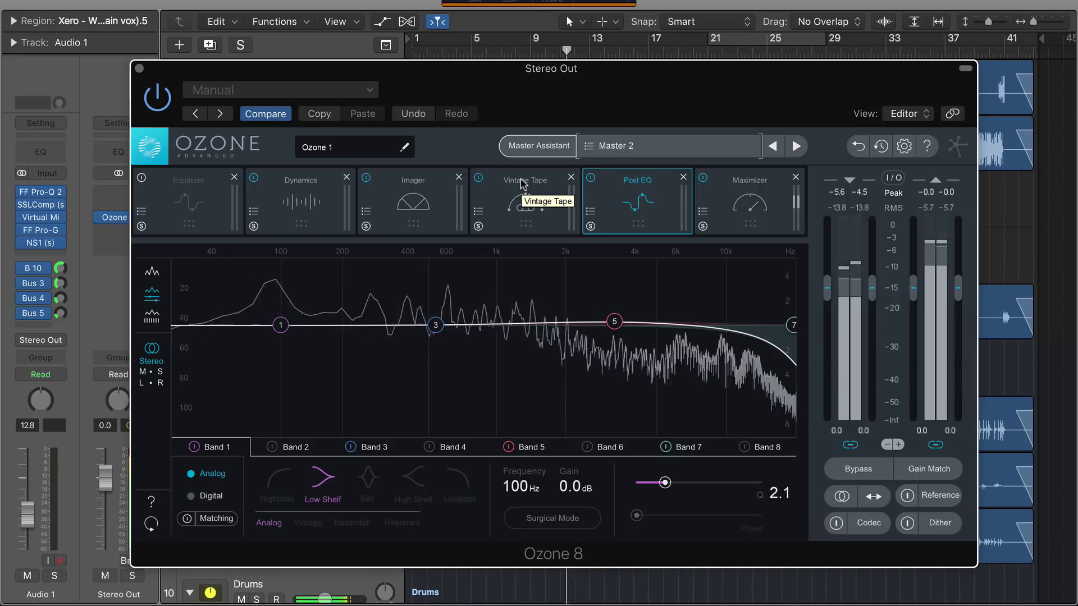
Audition the Master 3 and Master 4 Vintage presets in Ozone 8 during playback.
click(620, 142)
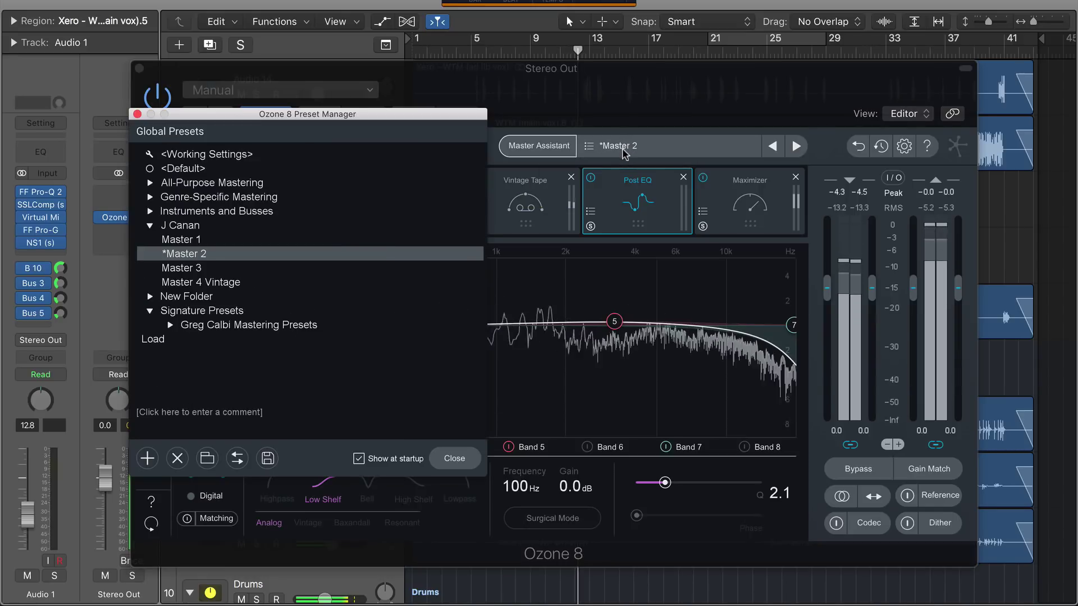
click(196, 270)
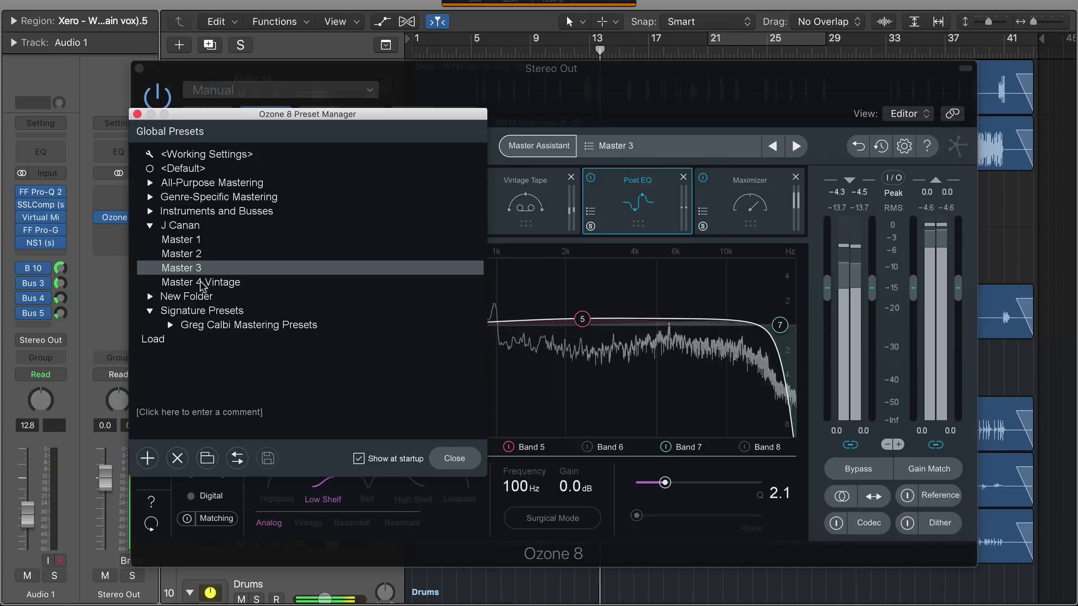
click(201, 283)
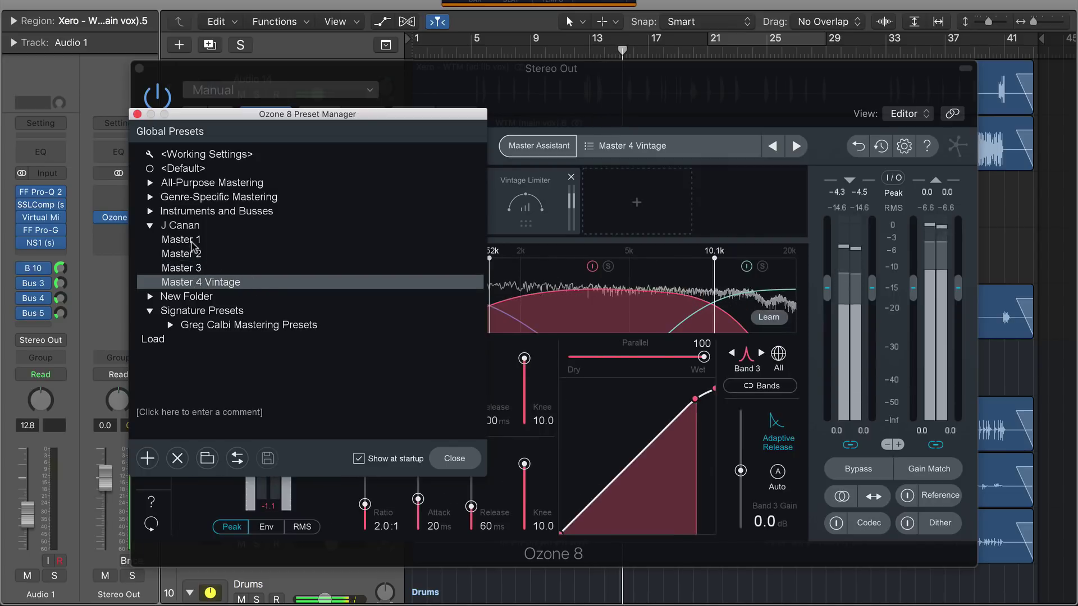
Load the Master 1 preset in Ozone 8, close the preset manager, and resume playback.
click(191, 242)
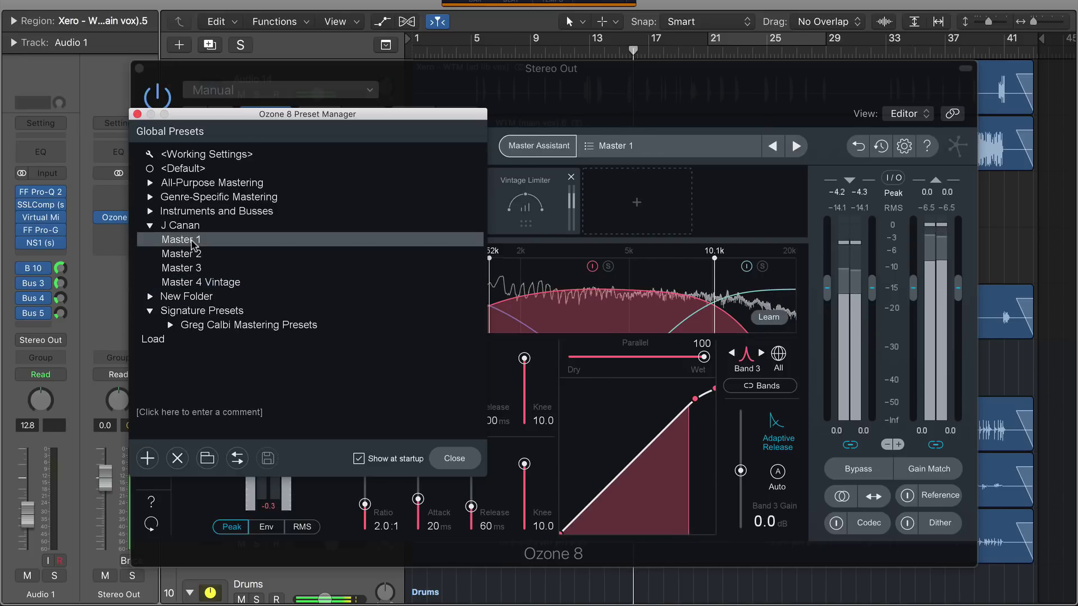
key(Return)
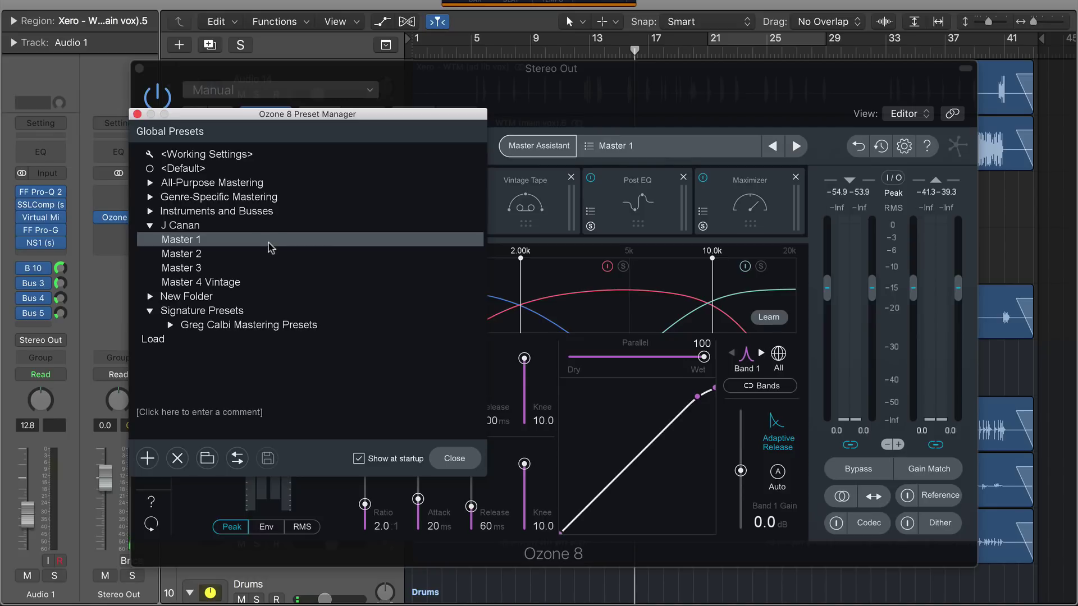
click(446, 459)
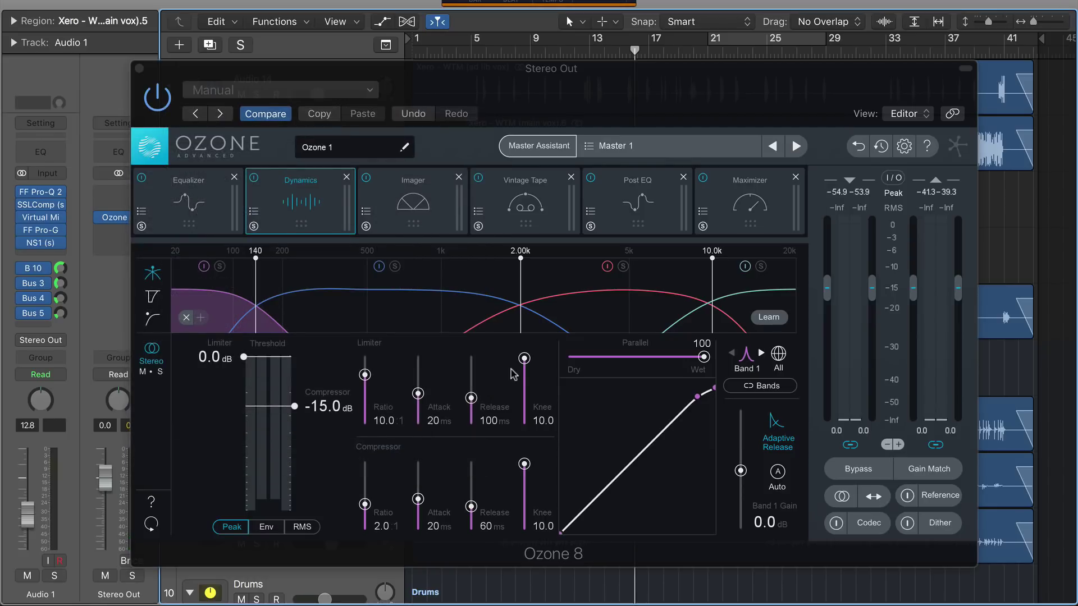
key(space)
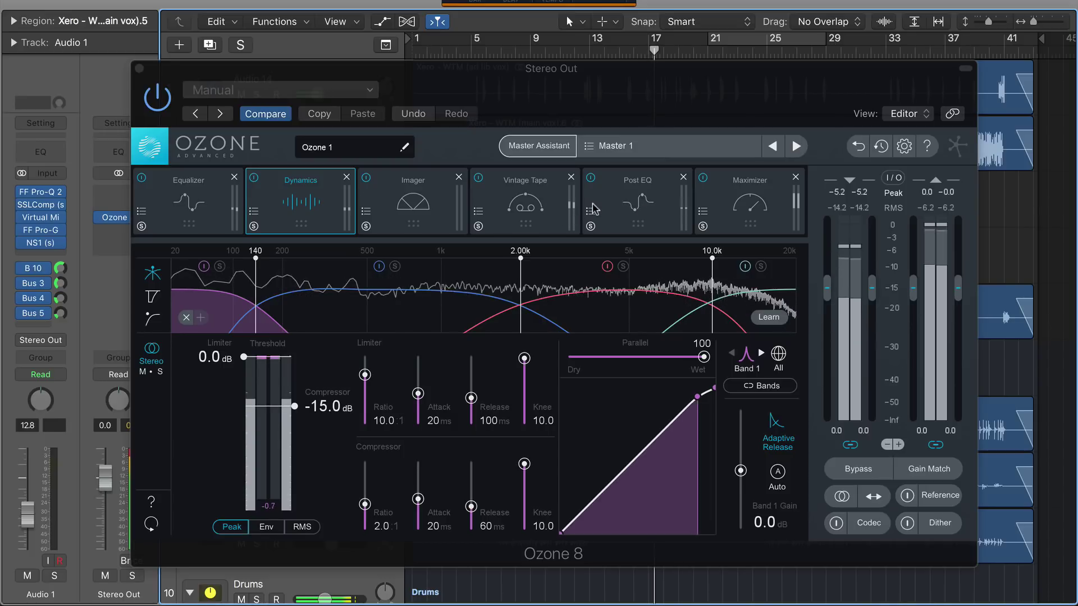
Set the Imager stereo widths to -15.2 for Band 1, 45.6 for Band 2, 77.2 for Band 3 and 69.6 for Band 4.
click(413, 206)
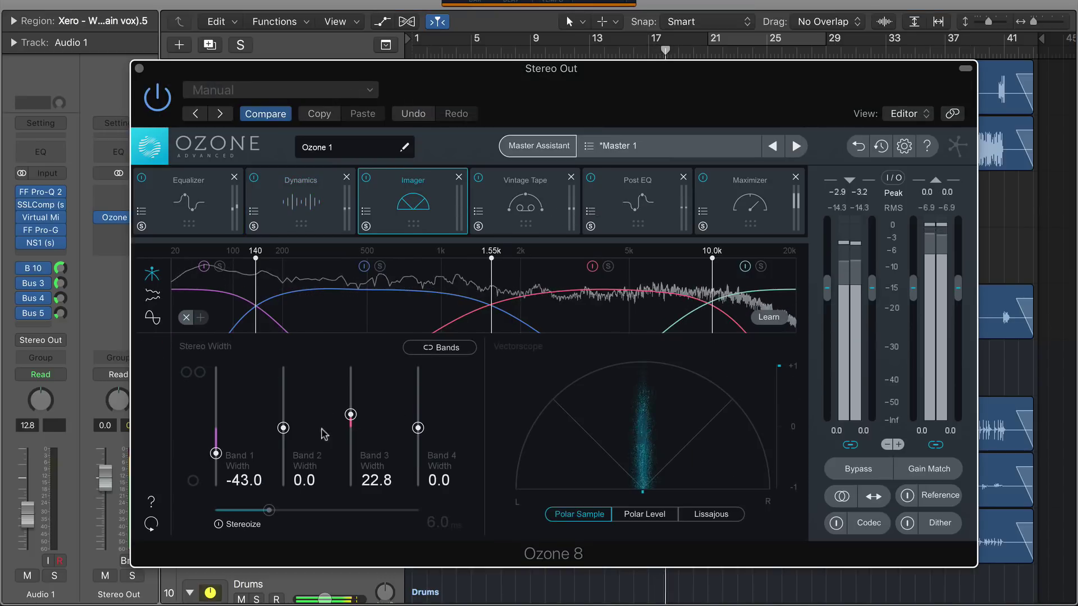
drag(284, 428, 284, 401)
drag(350, 415, 351, 383)
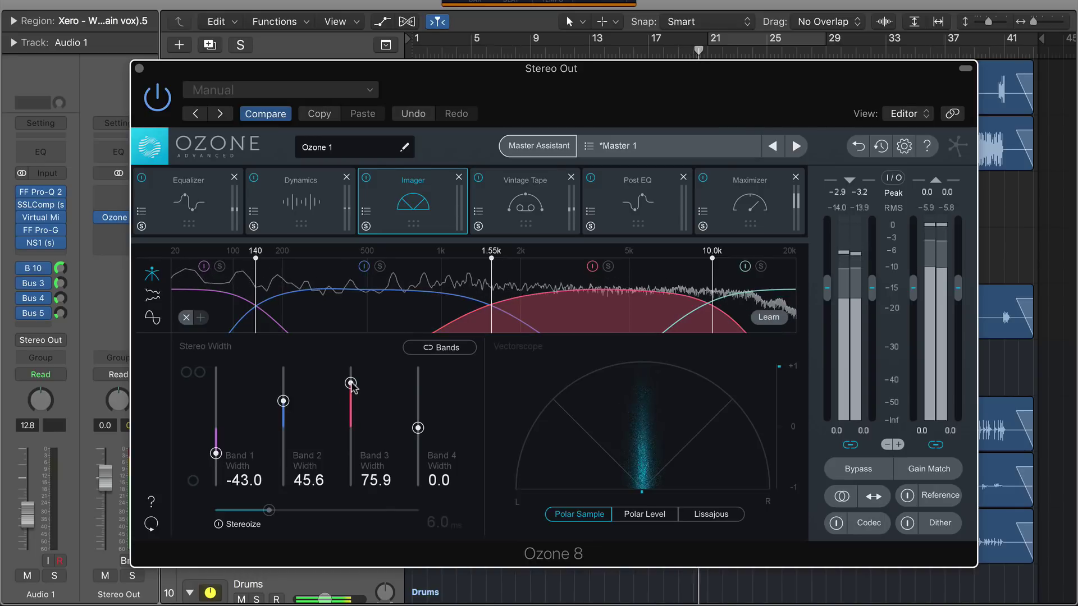
drag(216, 453, 216, 437)
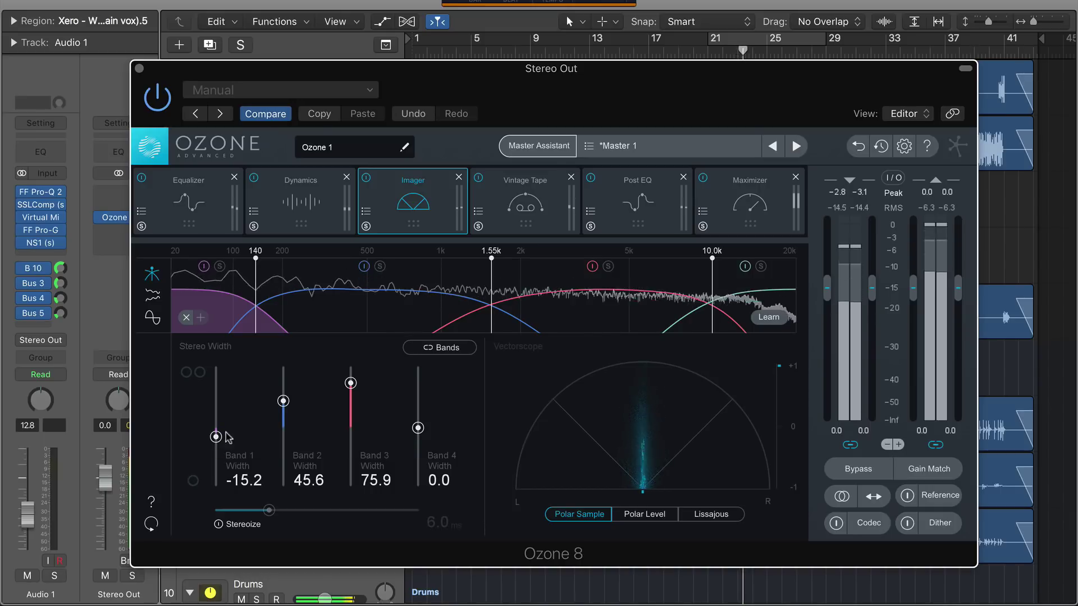
drag(418, 427, 418, 389)
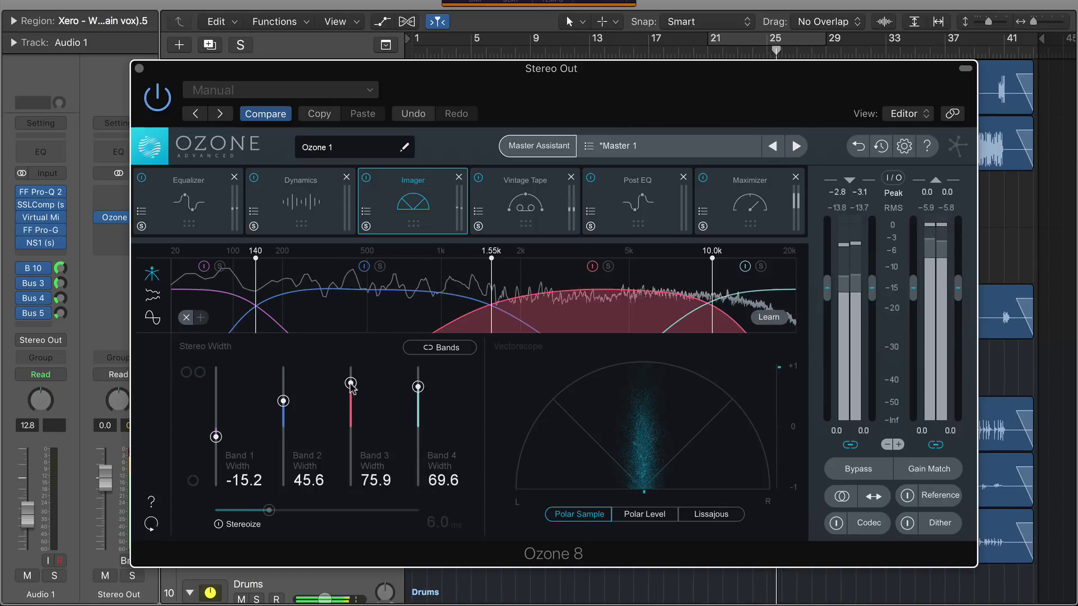
drag(351, 386, 351, 385)
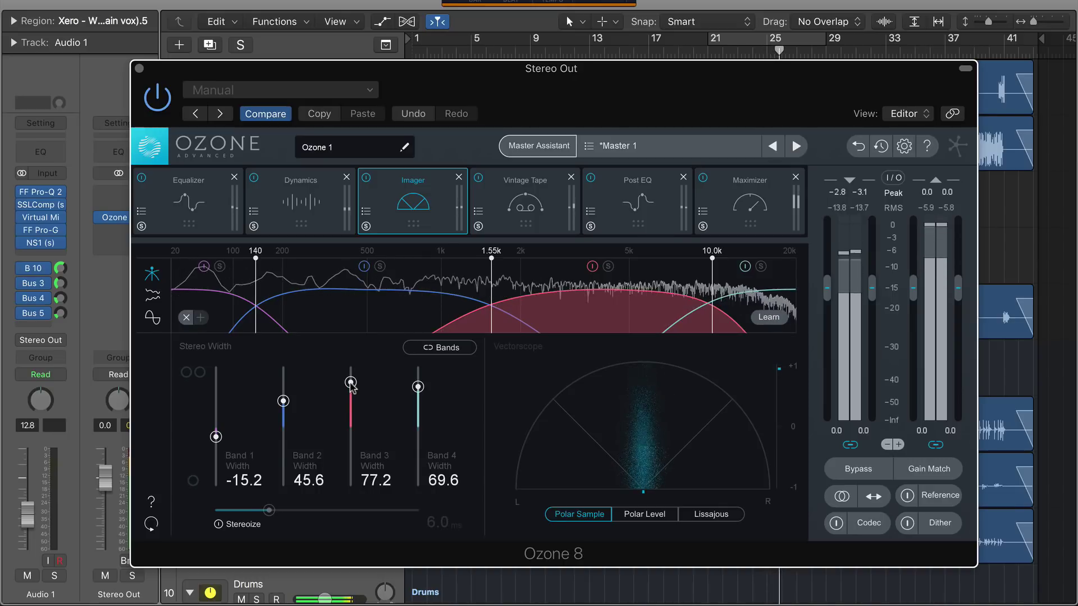
Review the Vintage Tape, Dynamics, Equalizer, Post EQ and Maximizer modules in turn, stopping playback at the Maximizer's ceiling setting.
click(521, 208)
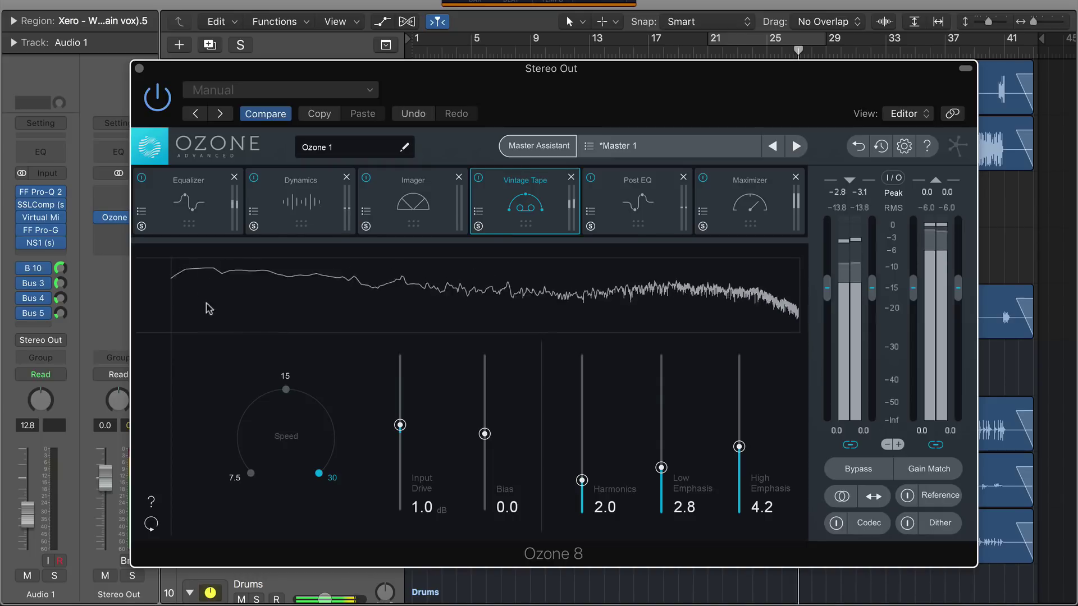
click(302, 214)
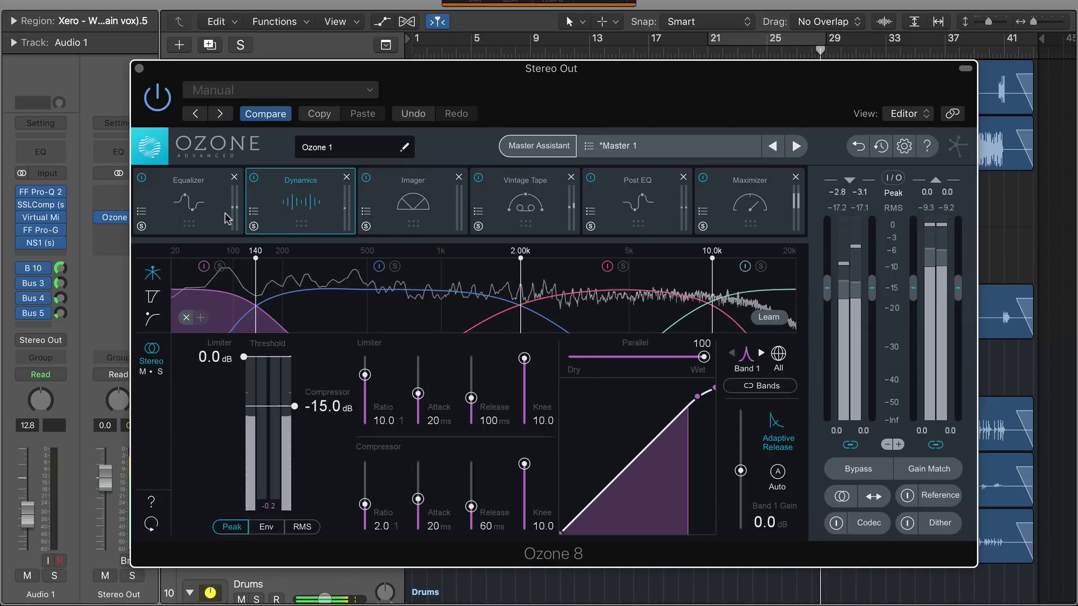
click(189, 202)
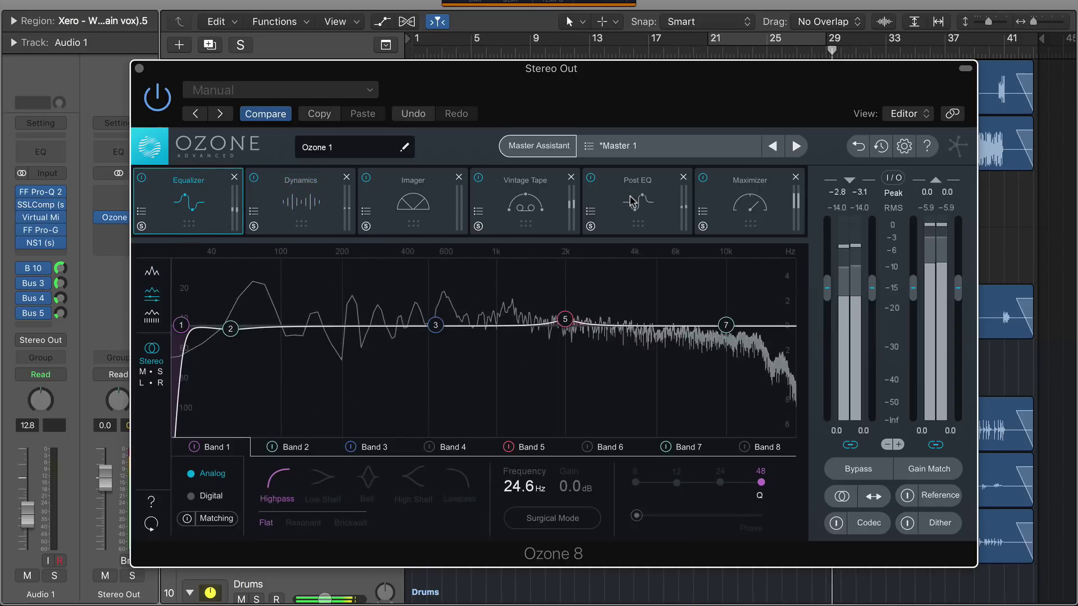
click(609, 204)
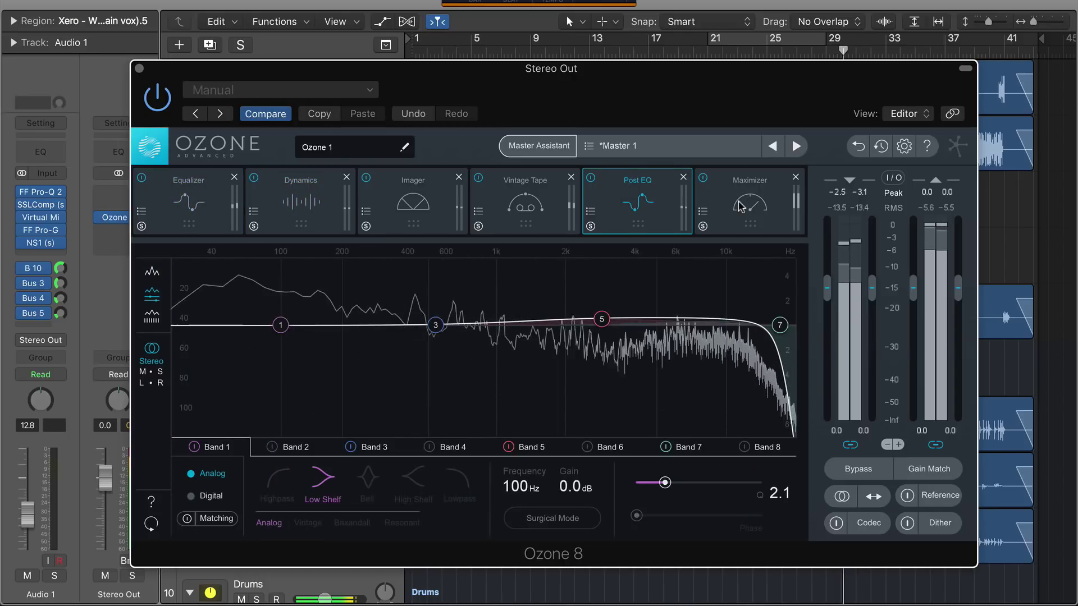
click(712, 204)
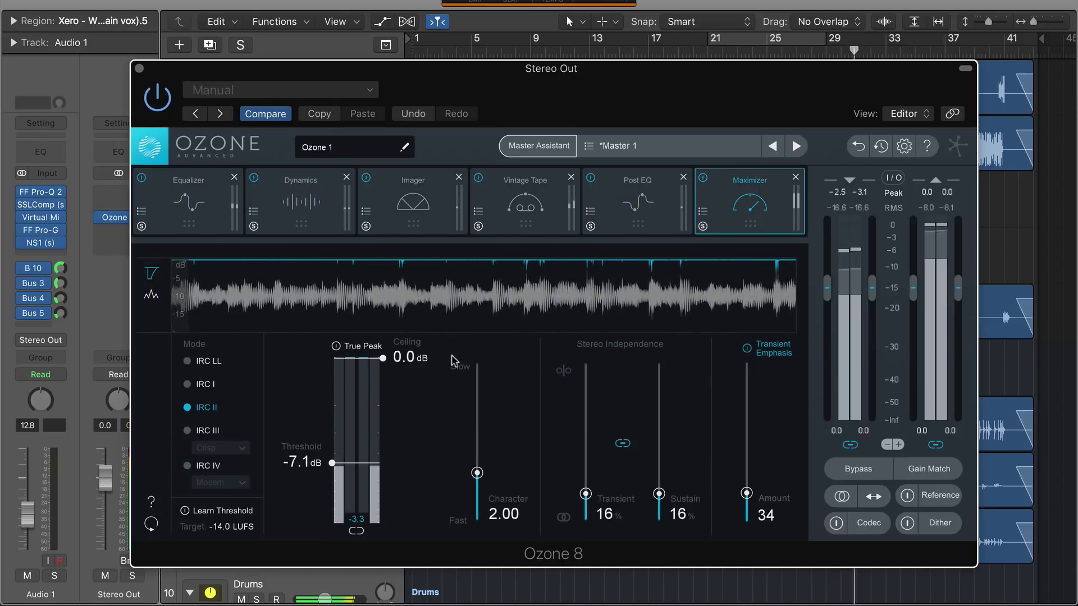
key(space)
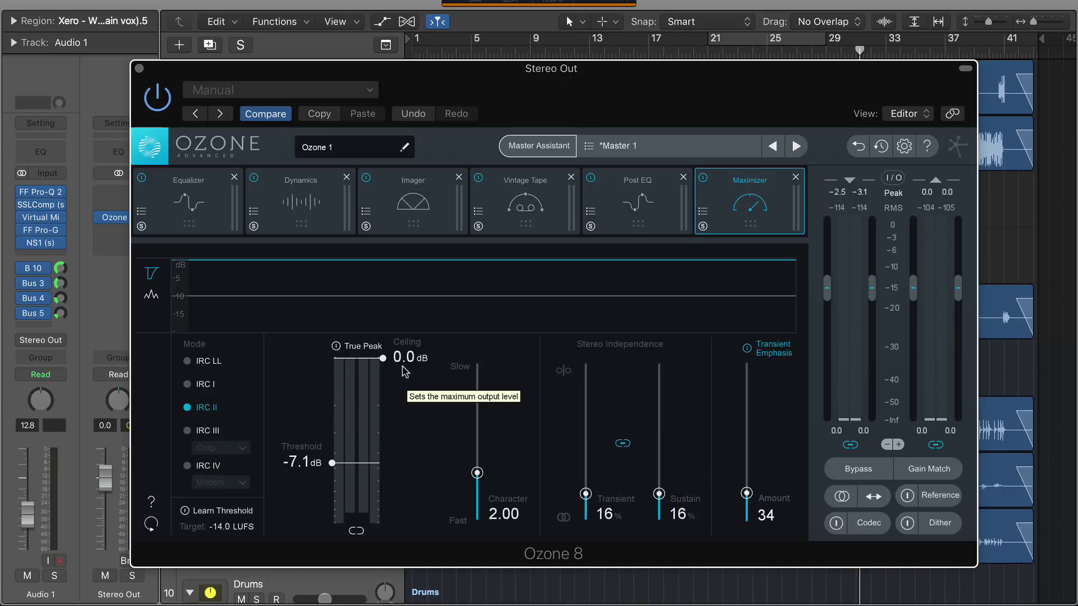
drag(405, 371, 404, 366)
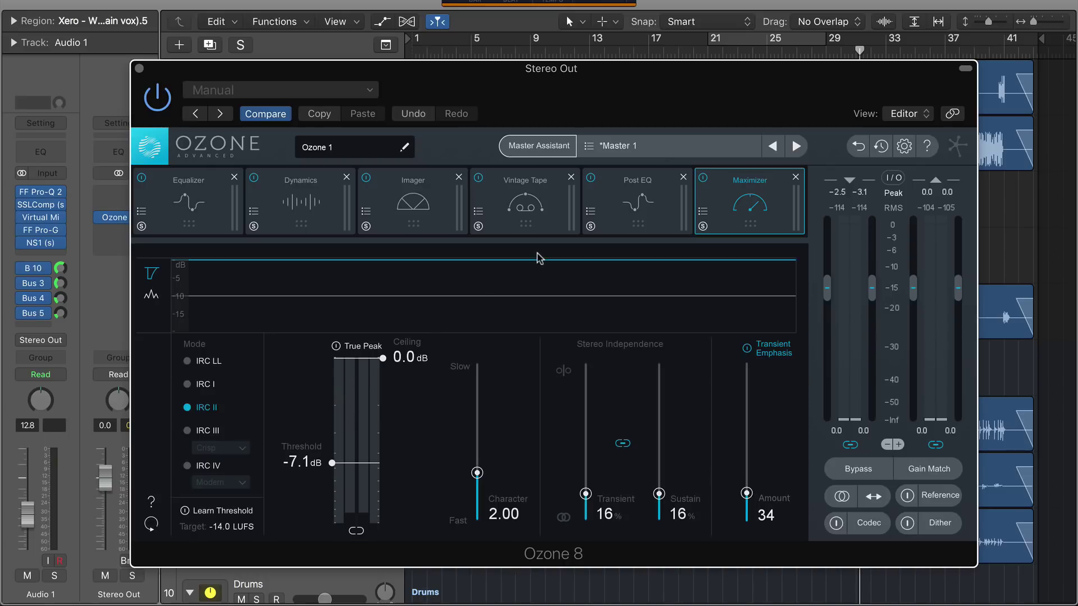
Close the Ozone 8 editor and deselect the vocal region on the Audio 1 track.
click(140, 69)
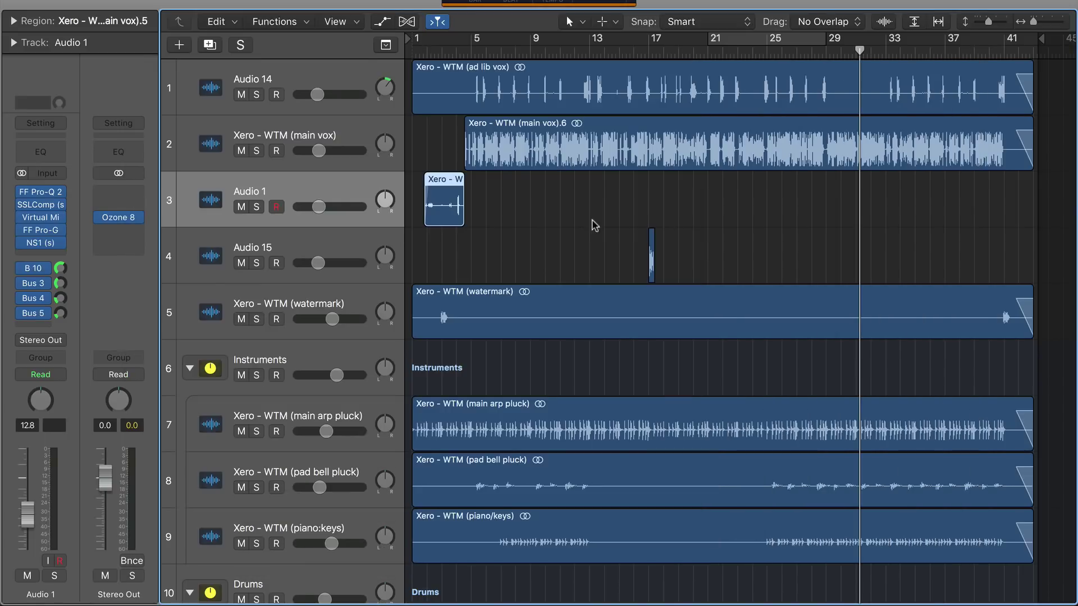
click(584, 224)
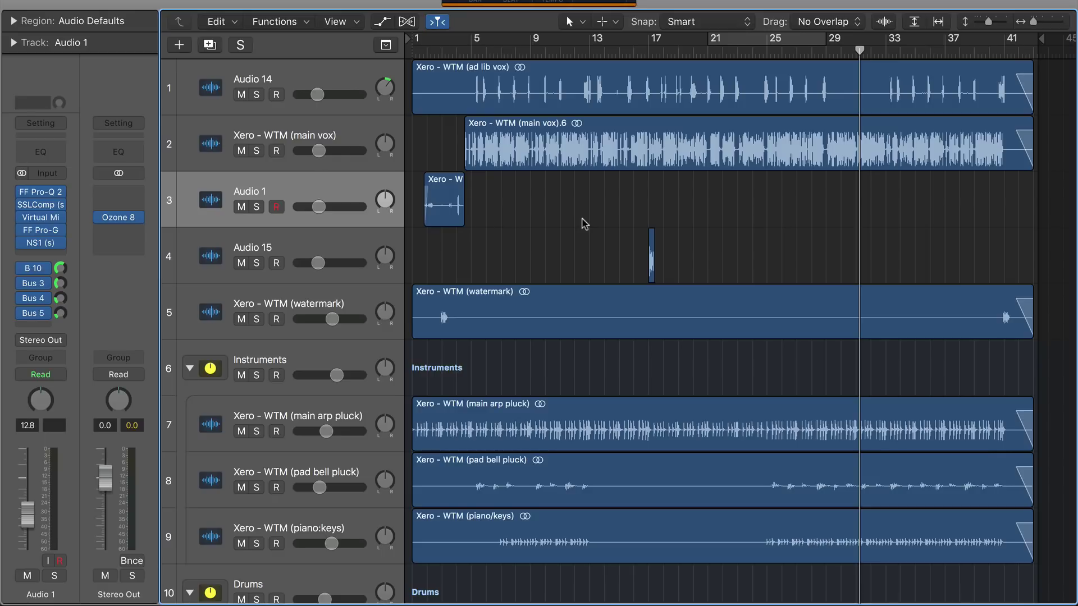
scroll(596, 221, down, 1)
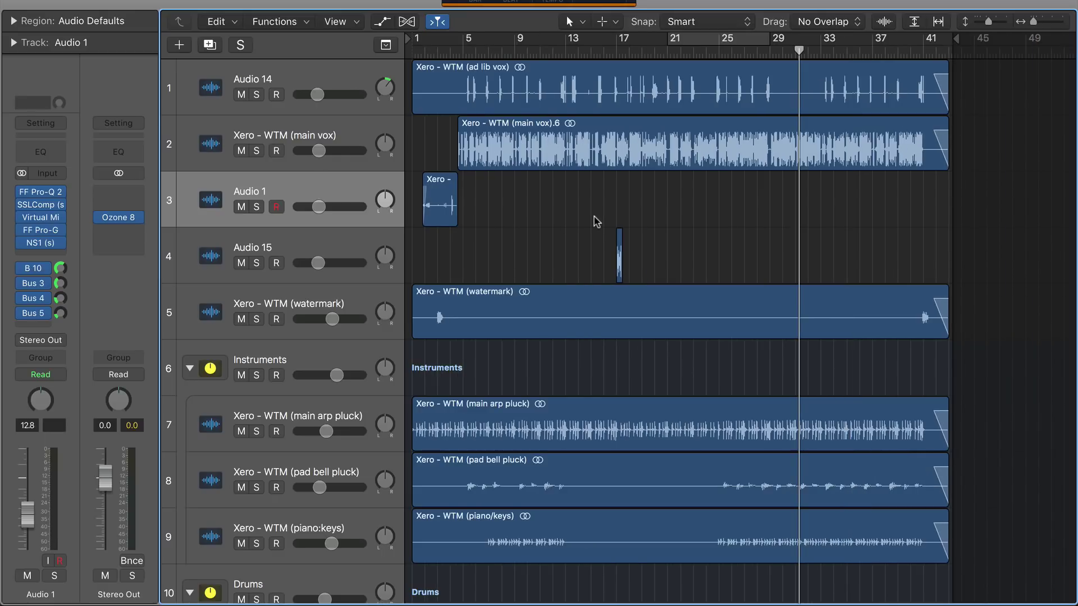